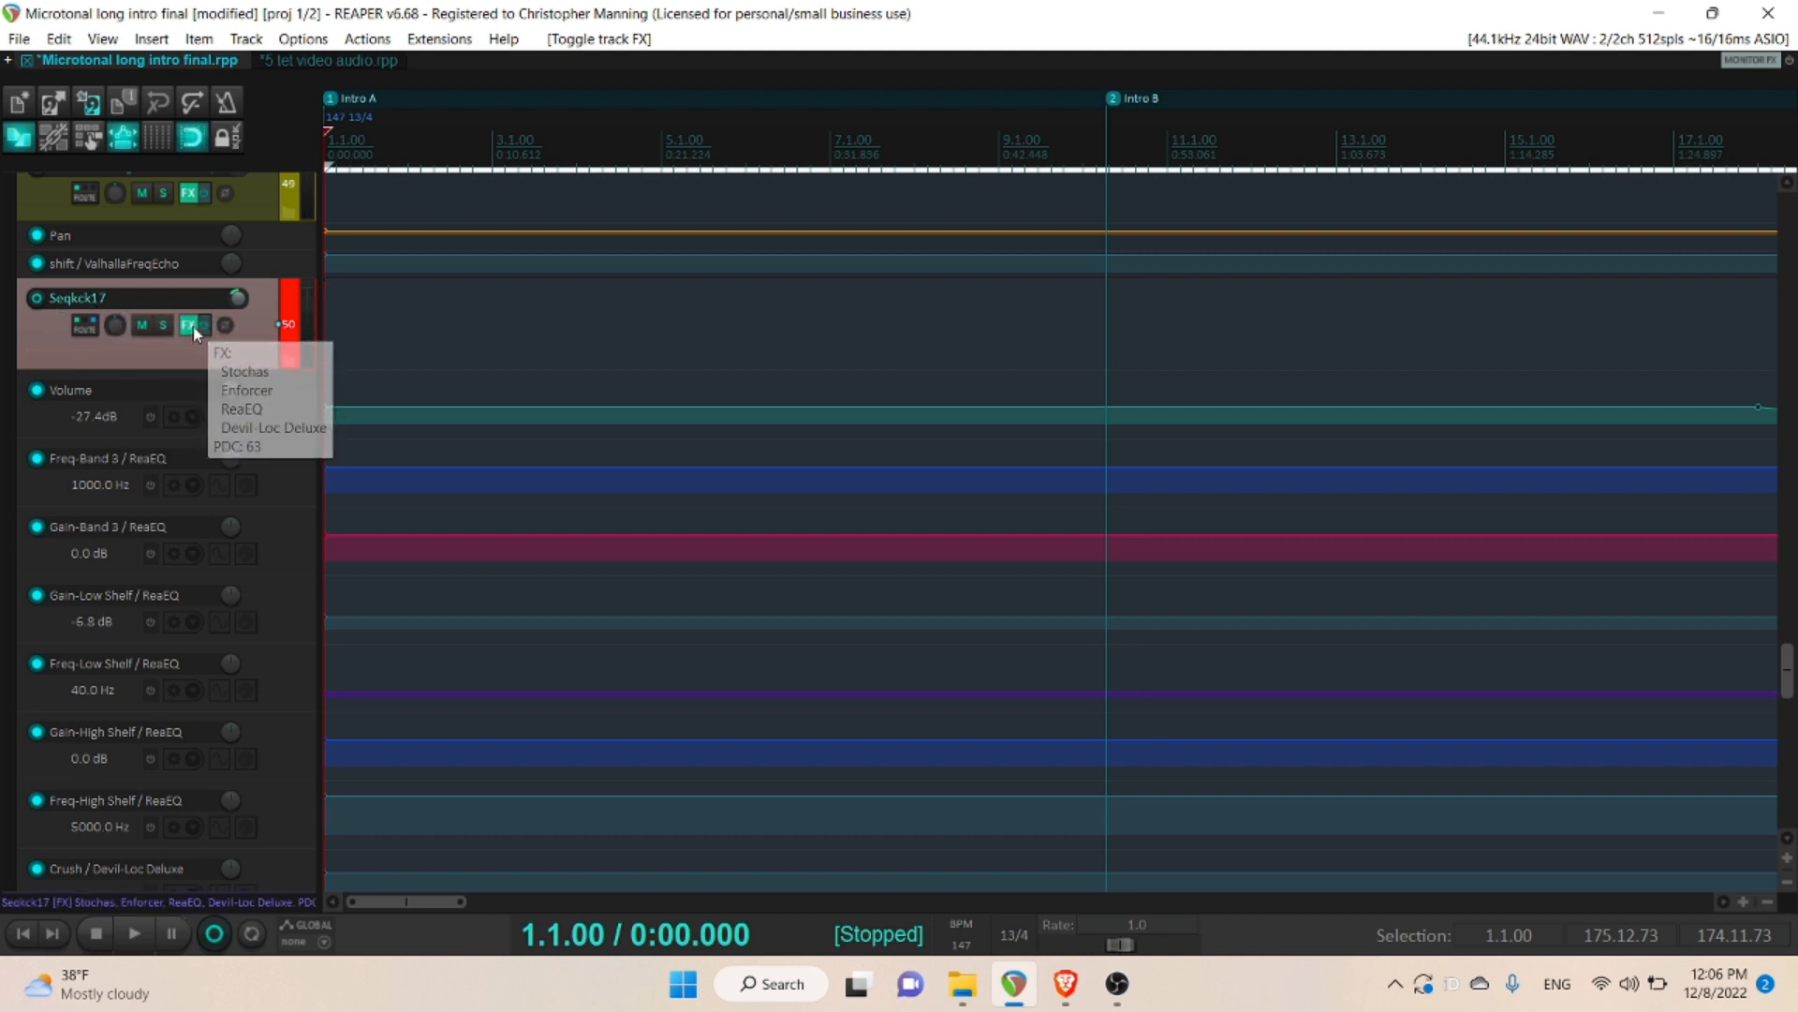
- Display all steps of the Stochas sequencer on track Seqkck17 and compare its Poly and Mono probability modes, leaving it on Mono
left_click(193, 328)
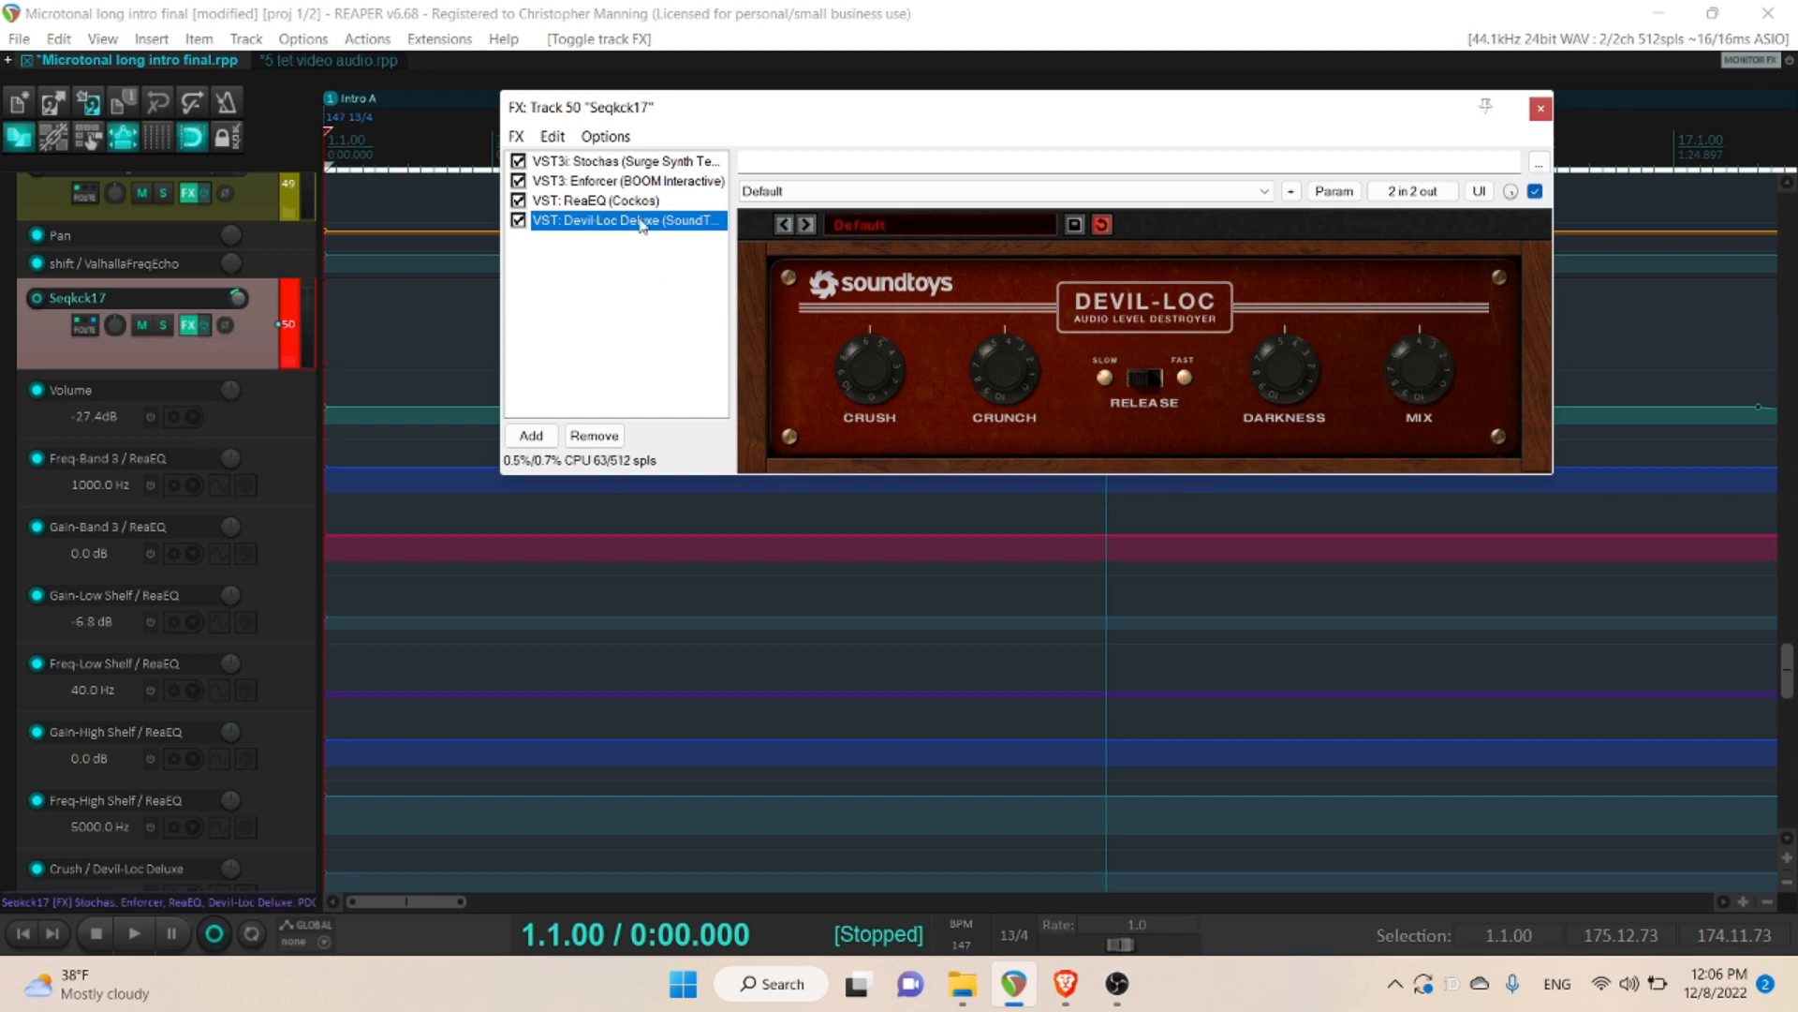
left_click(632, 162)
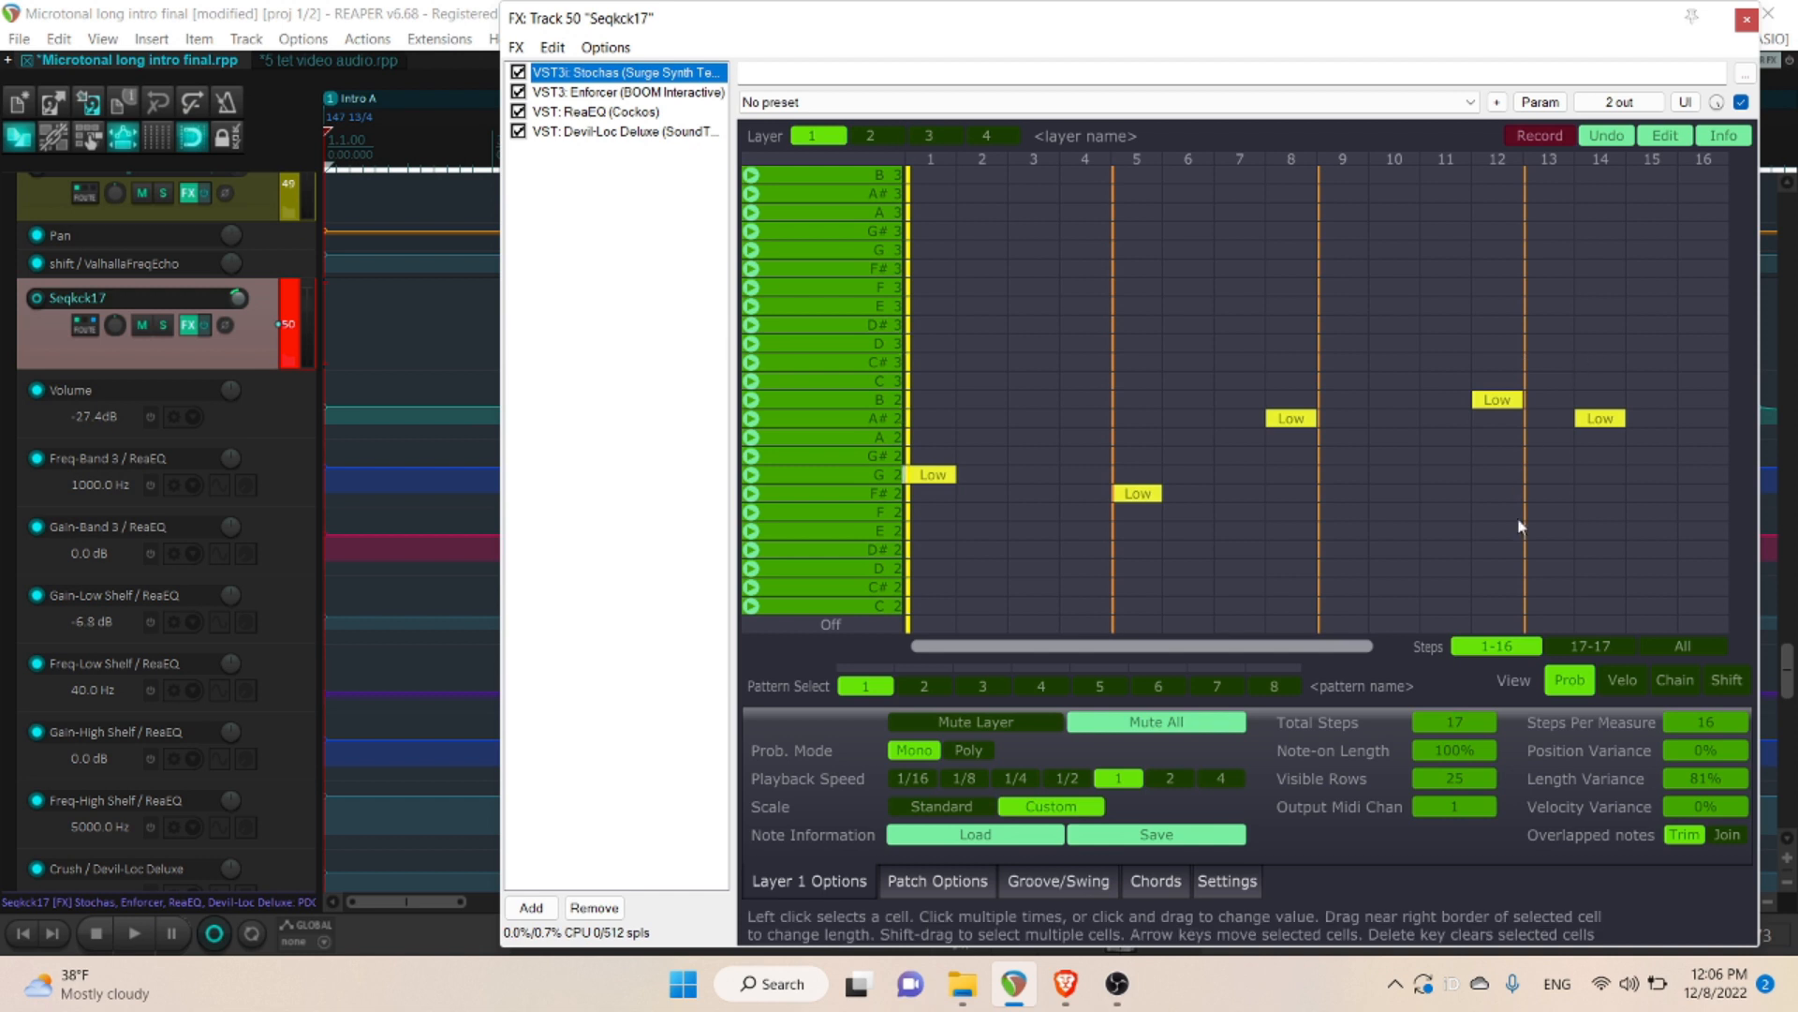
left_click(1683, 646)
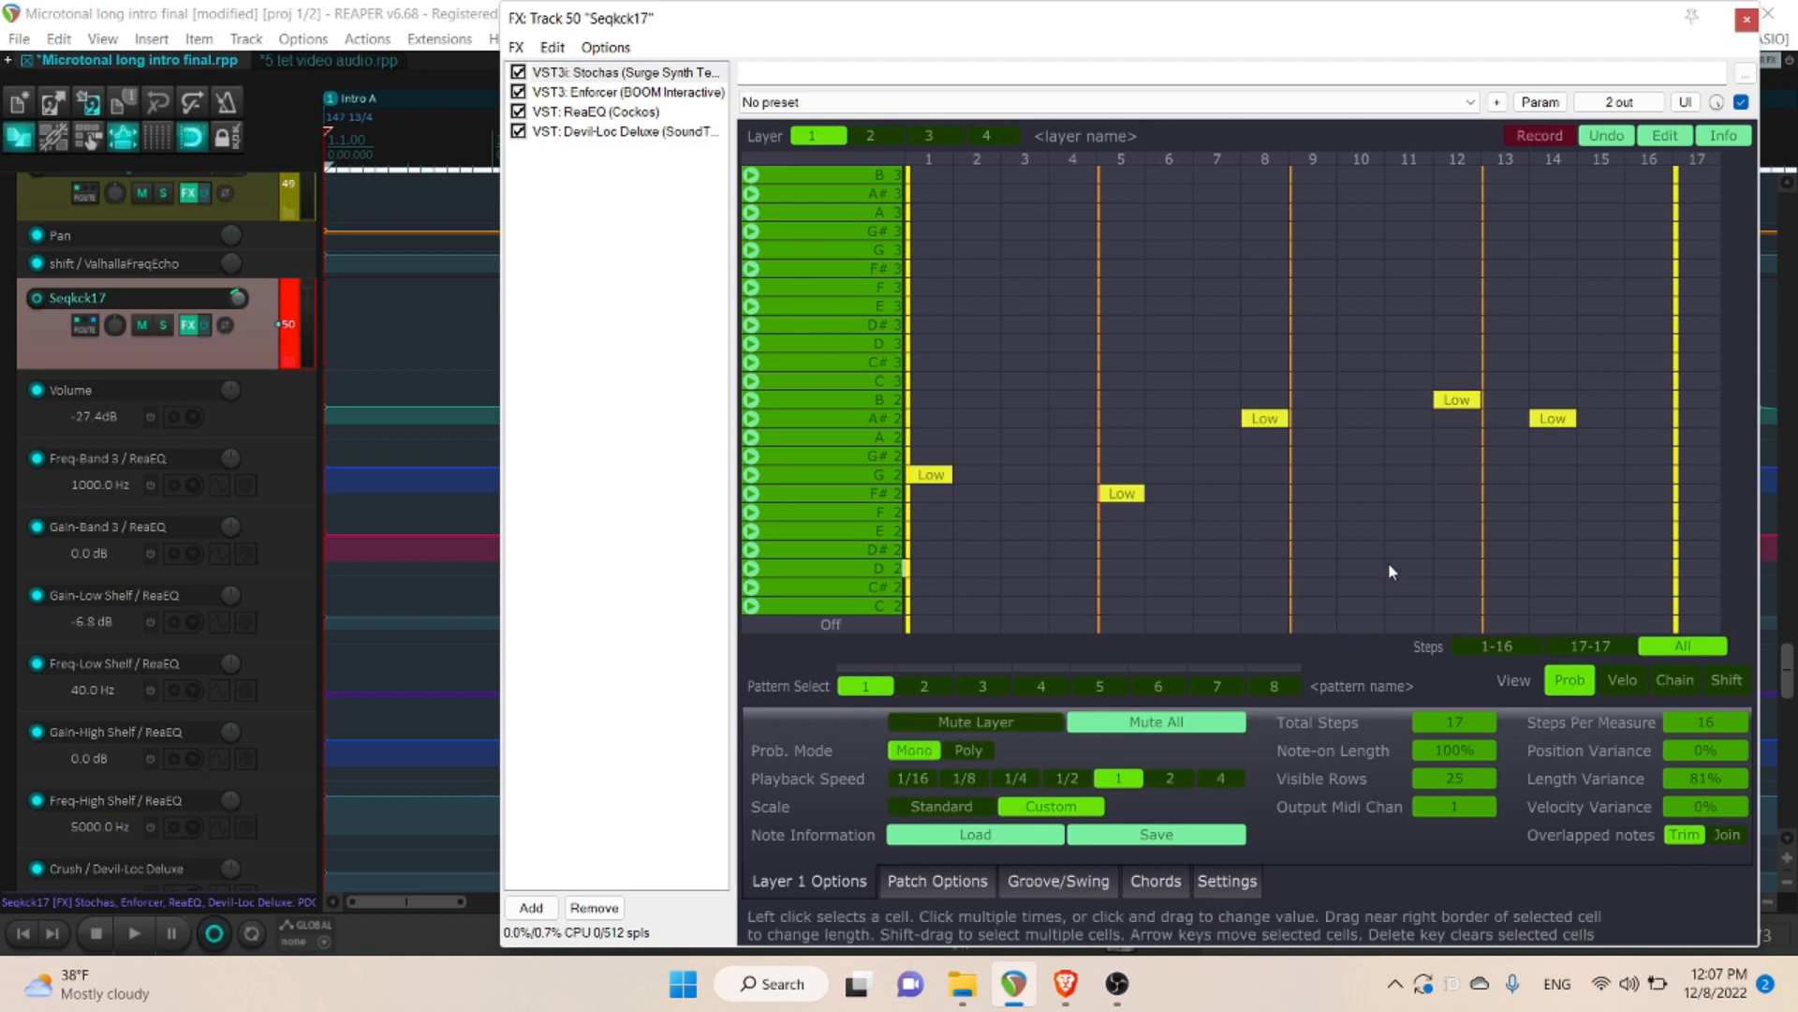
left_click(970, 750)
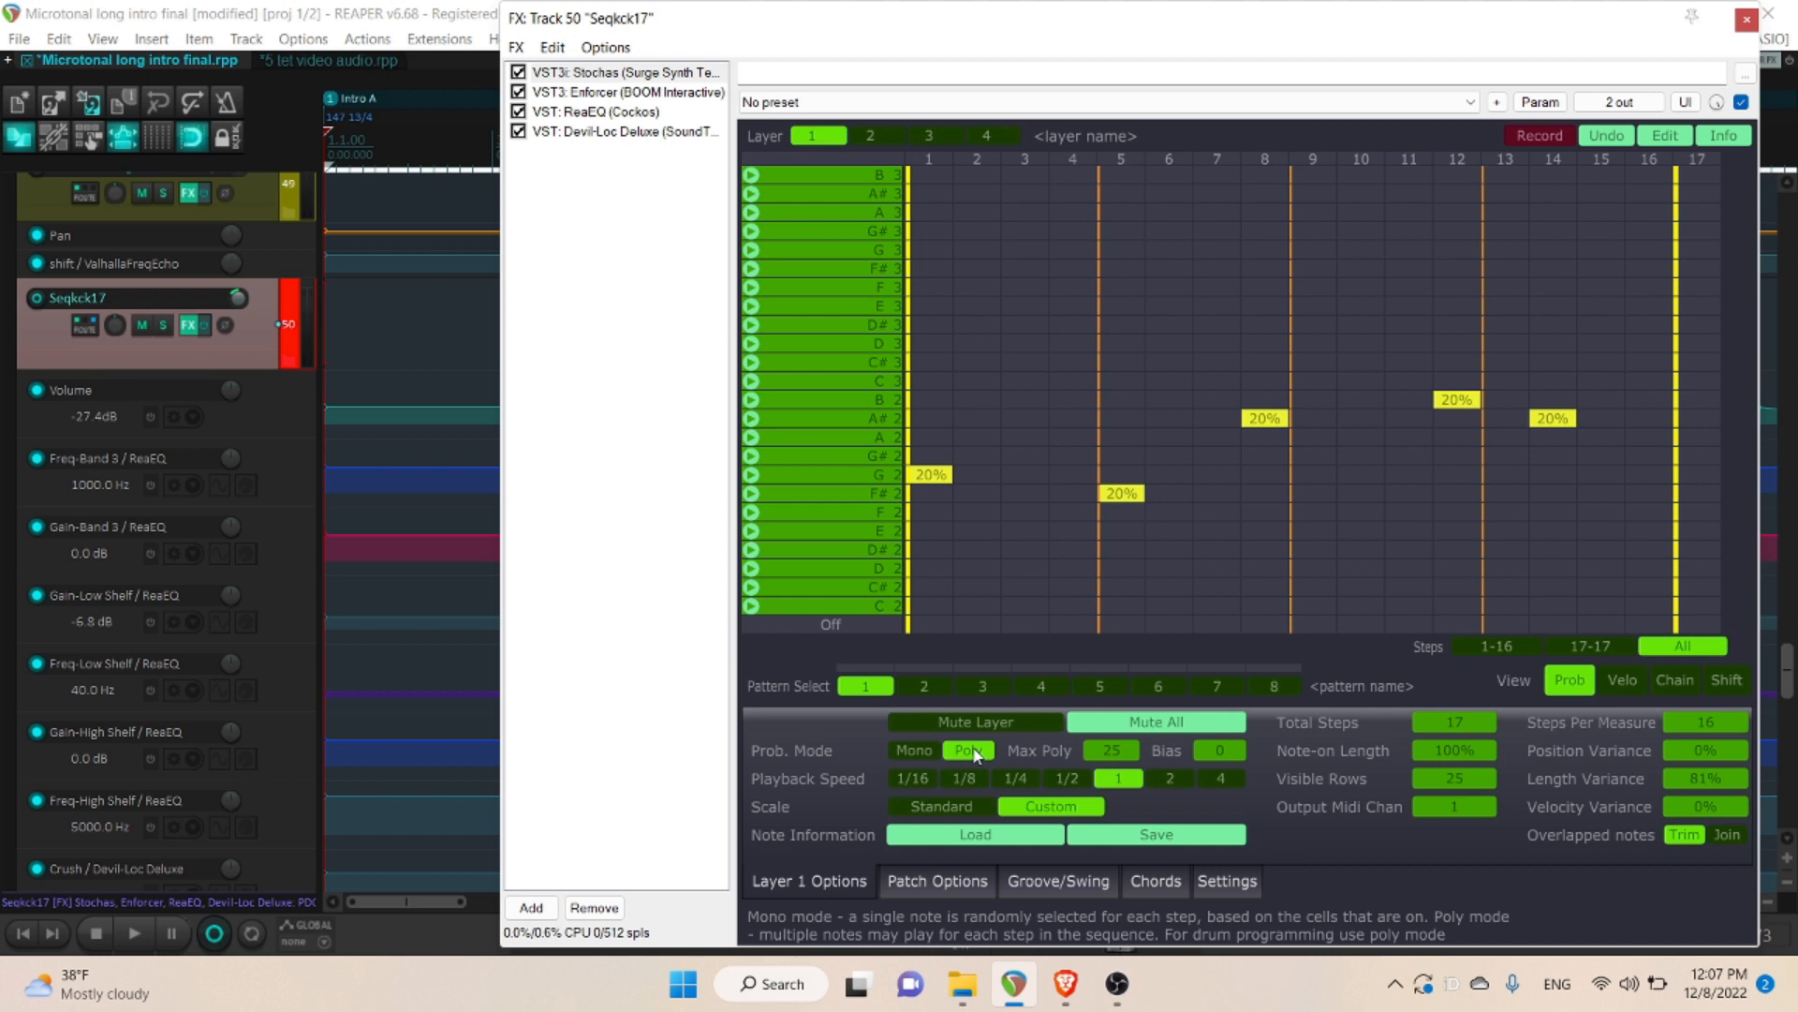
left_click(915, 751)
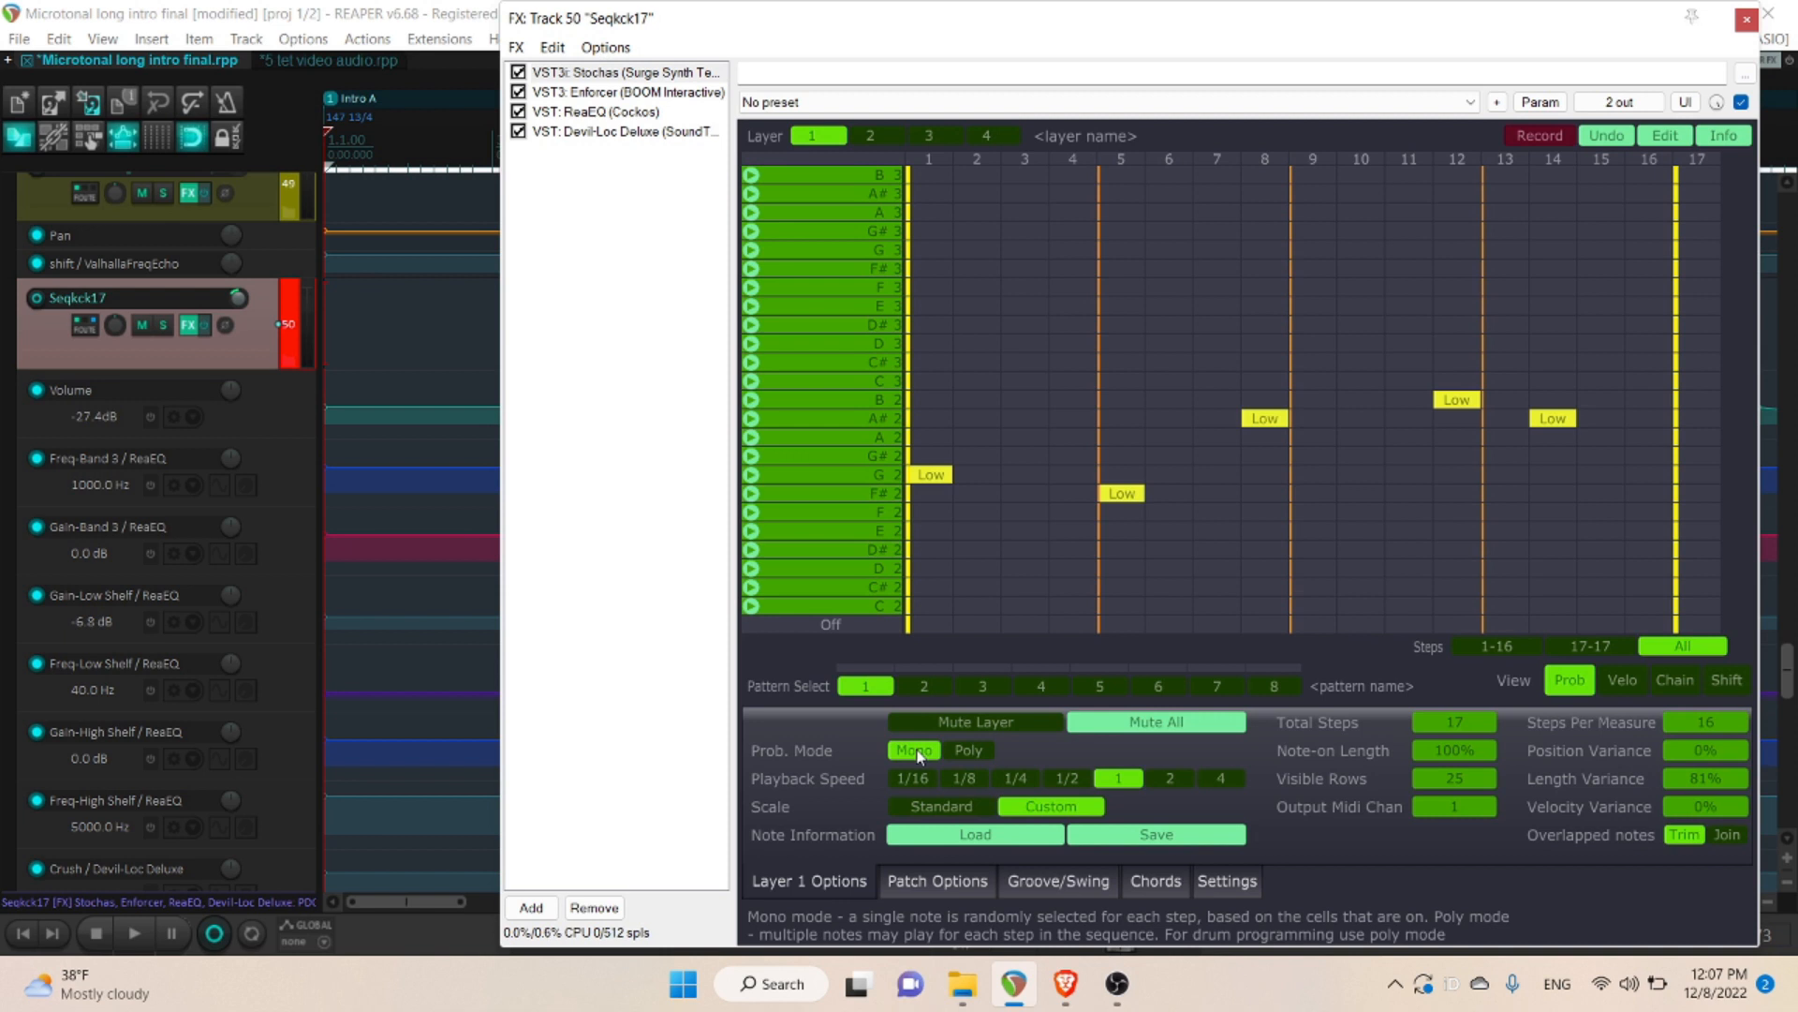
- Show the Enforcer plugin on track Seqkck17 and audition the sequence from the project start
left_click(607, 94)
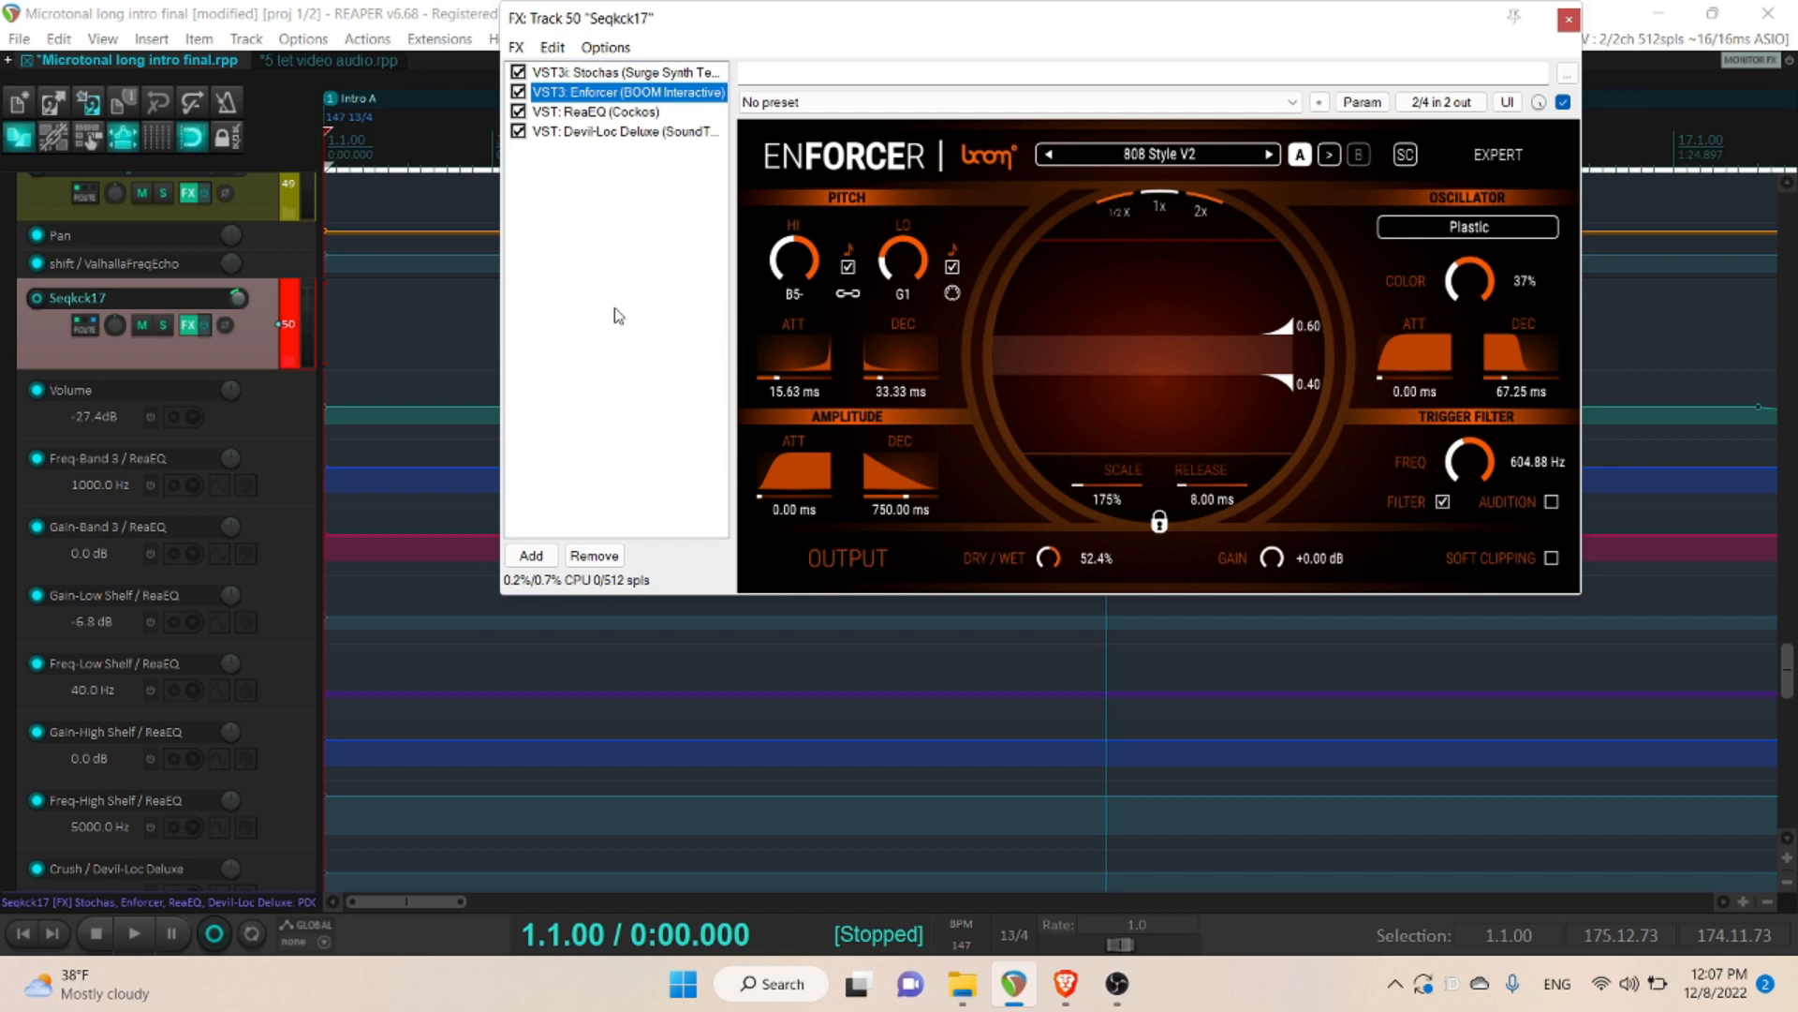
key("space")
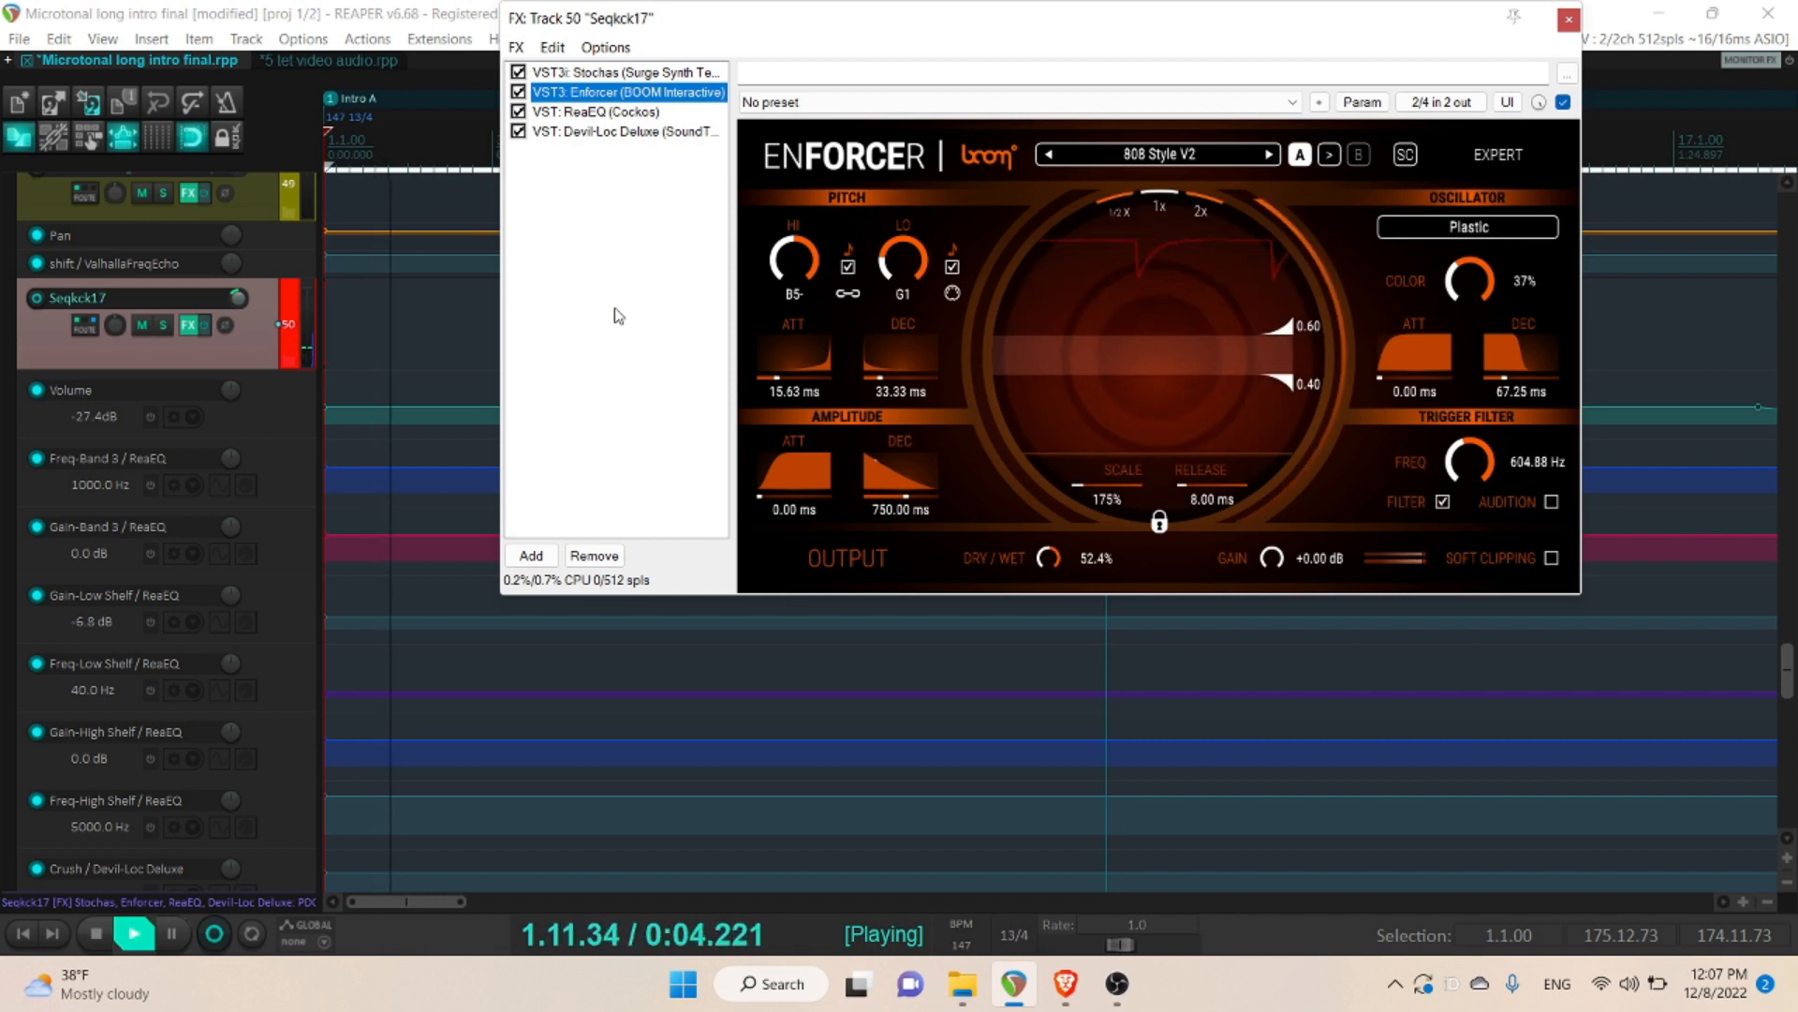
key("space")
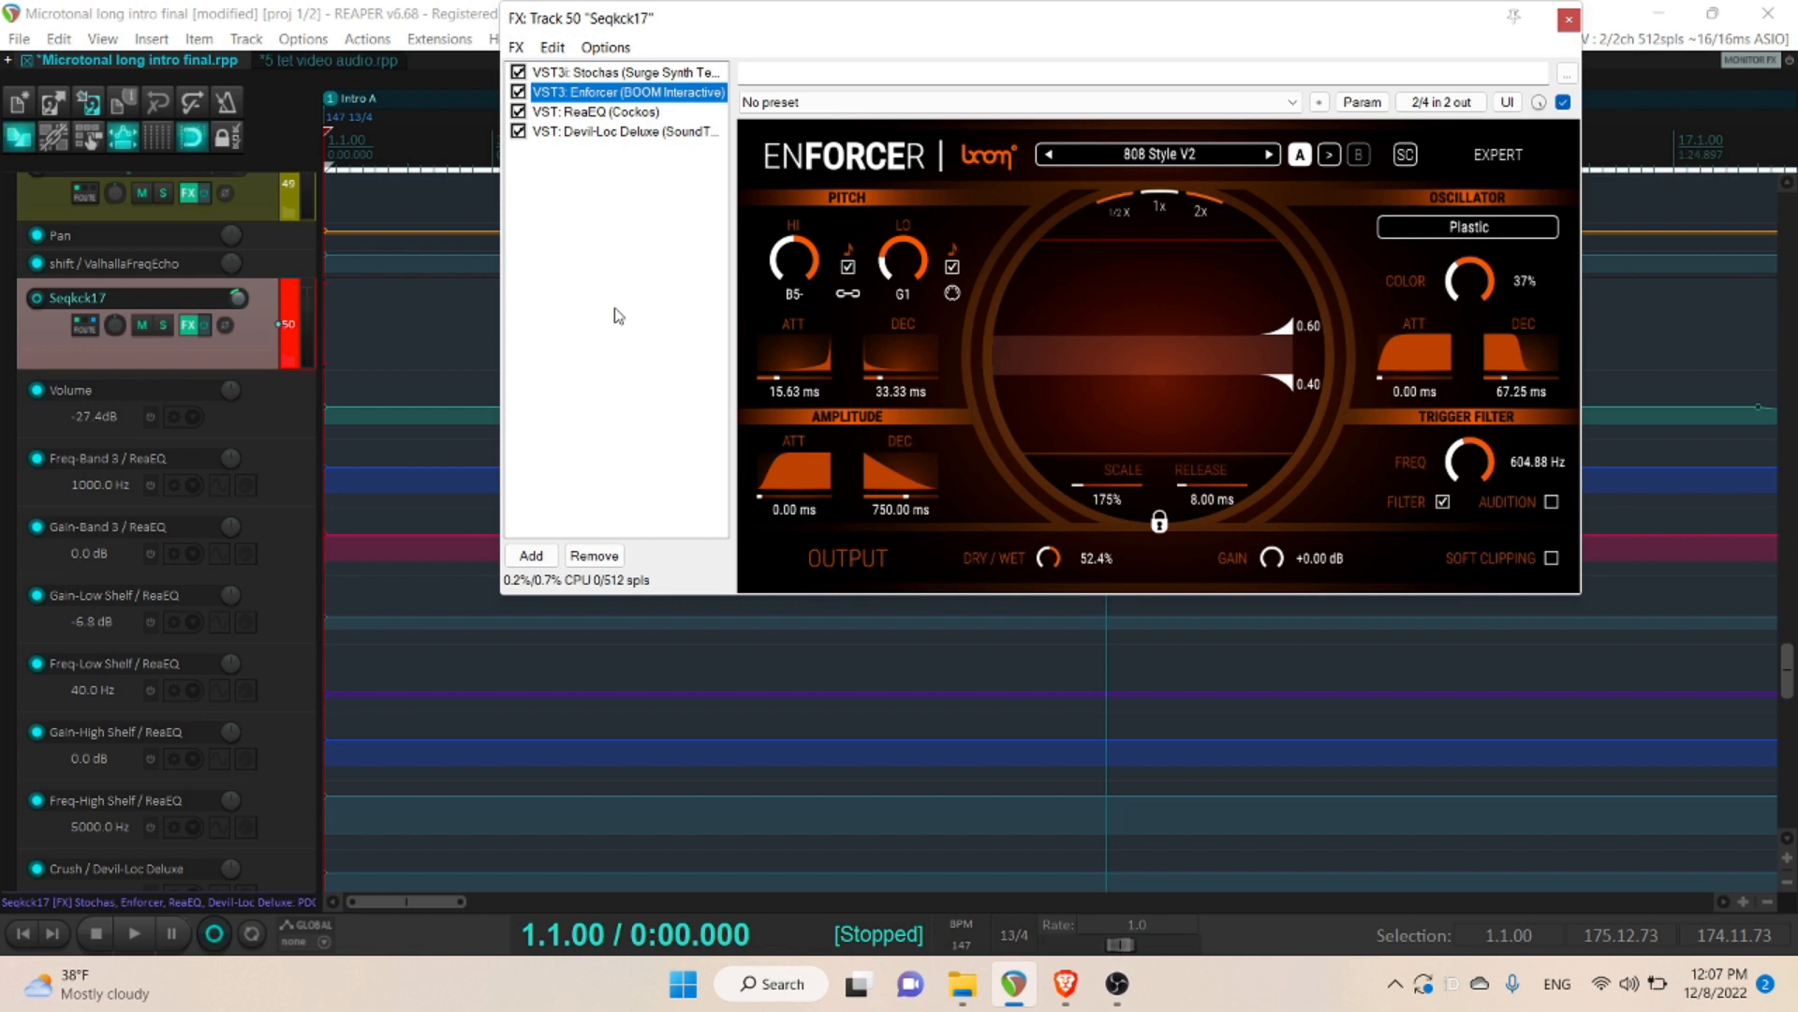
- Play the project with track Seqkck17's Devil-Loc Deluxe effect in view, and close the effects chain after stopping playback
left_click(626, 133)
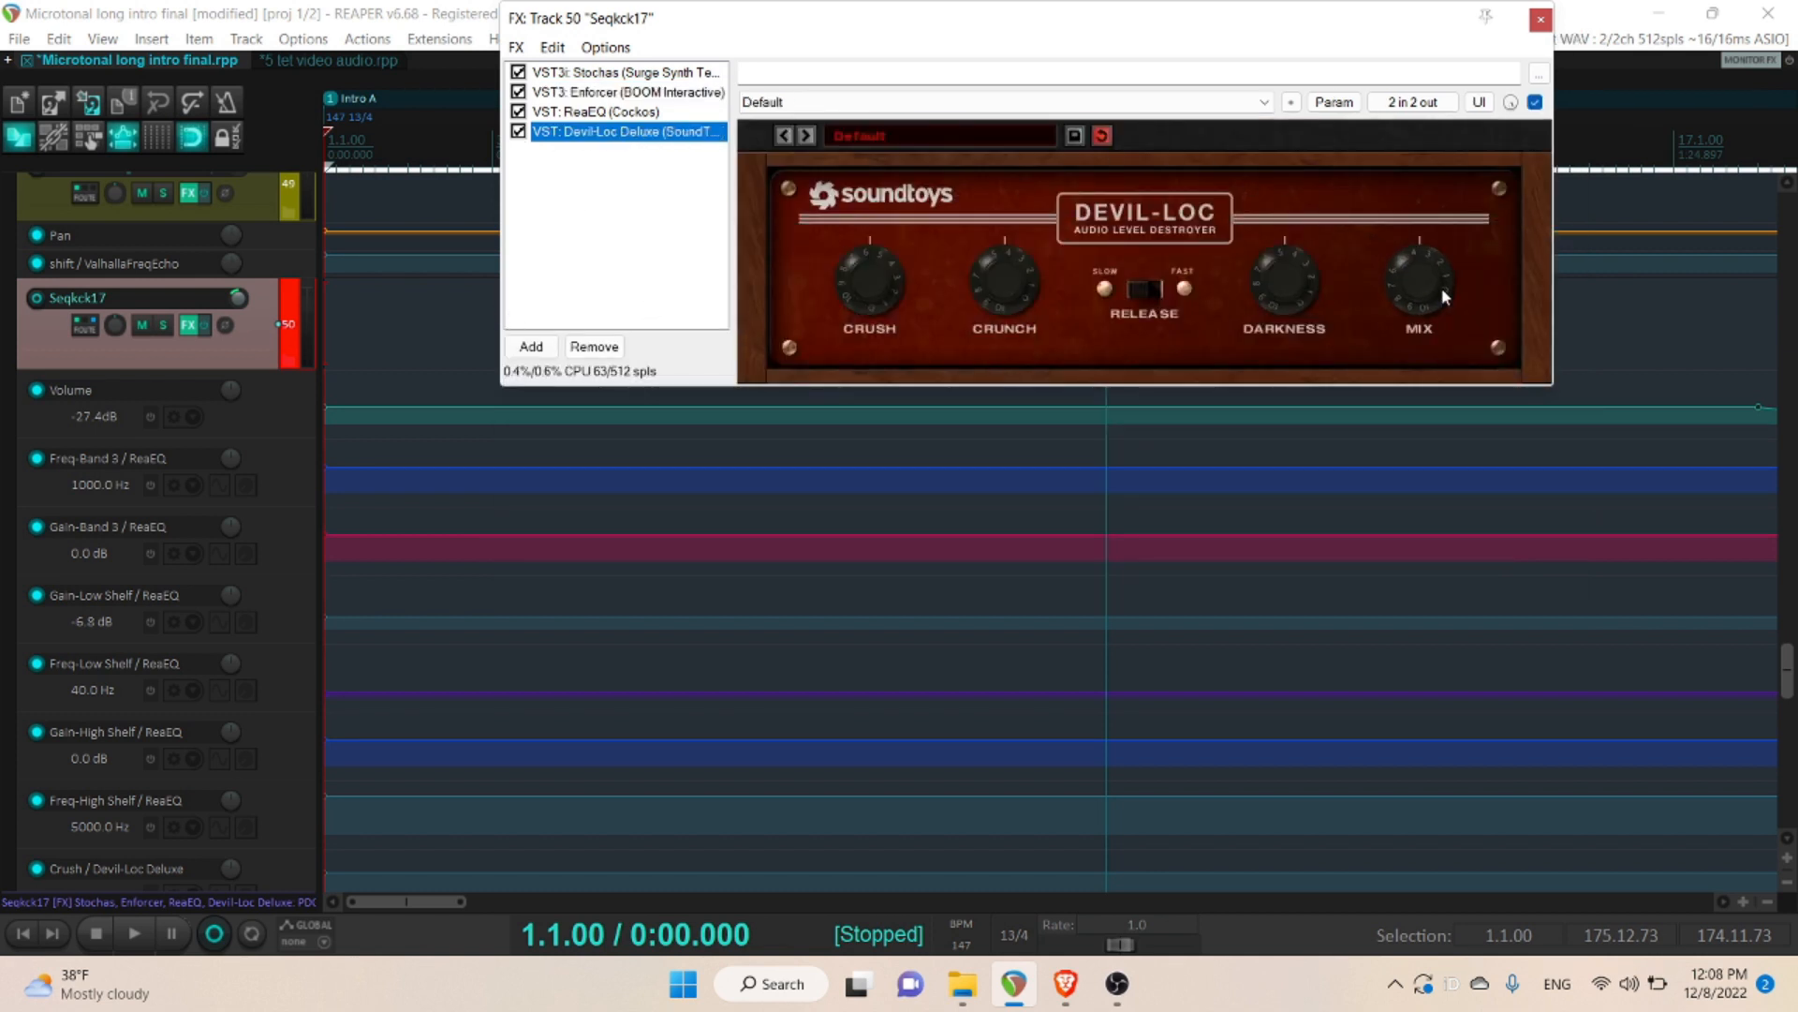
scroll(1444, 296, "up", 5)
scroll(1444, 296, "up", 2)
scroll(1444, 296, "up", 4)
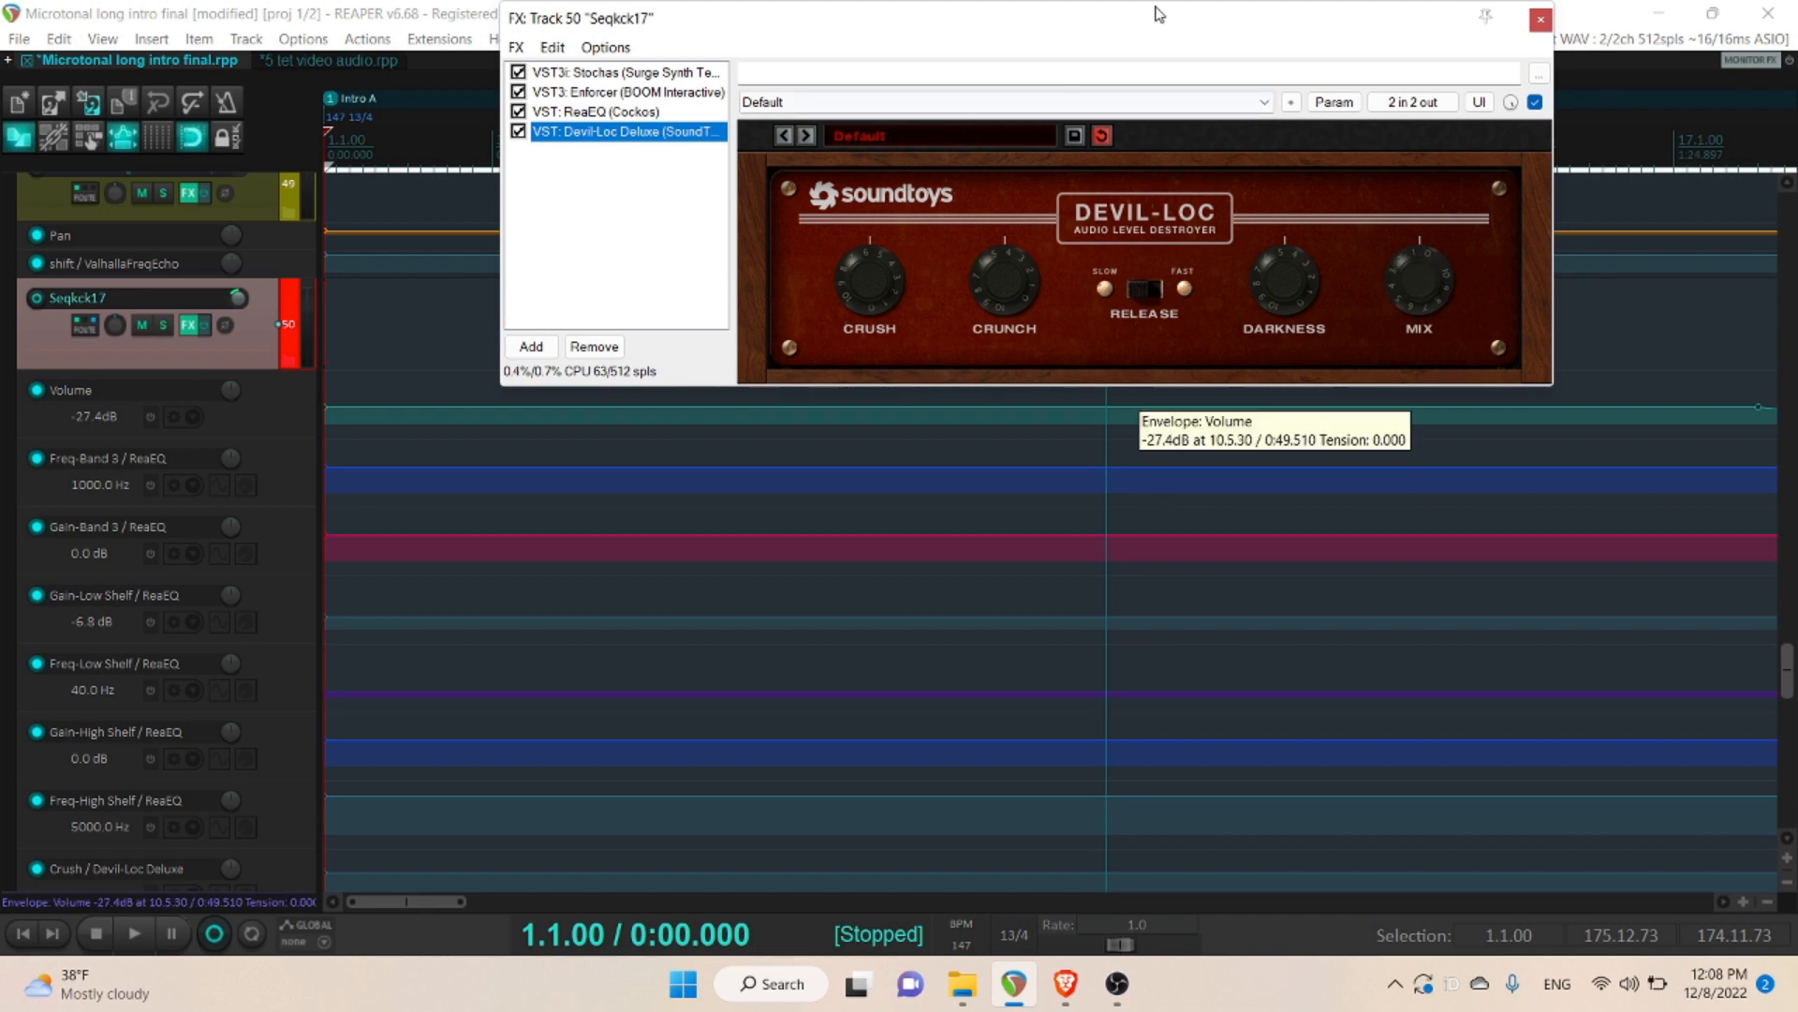
left_click_drag(1162, 19, 1249, 474)
key("space")
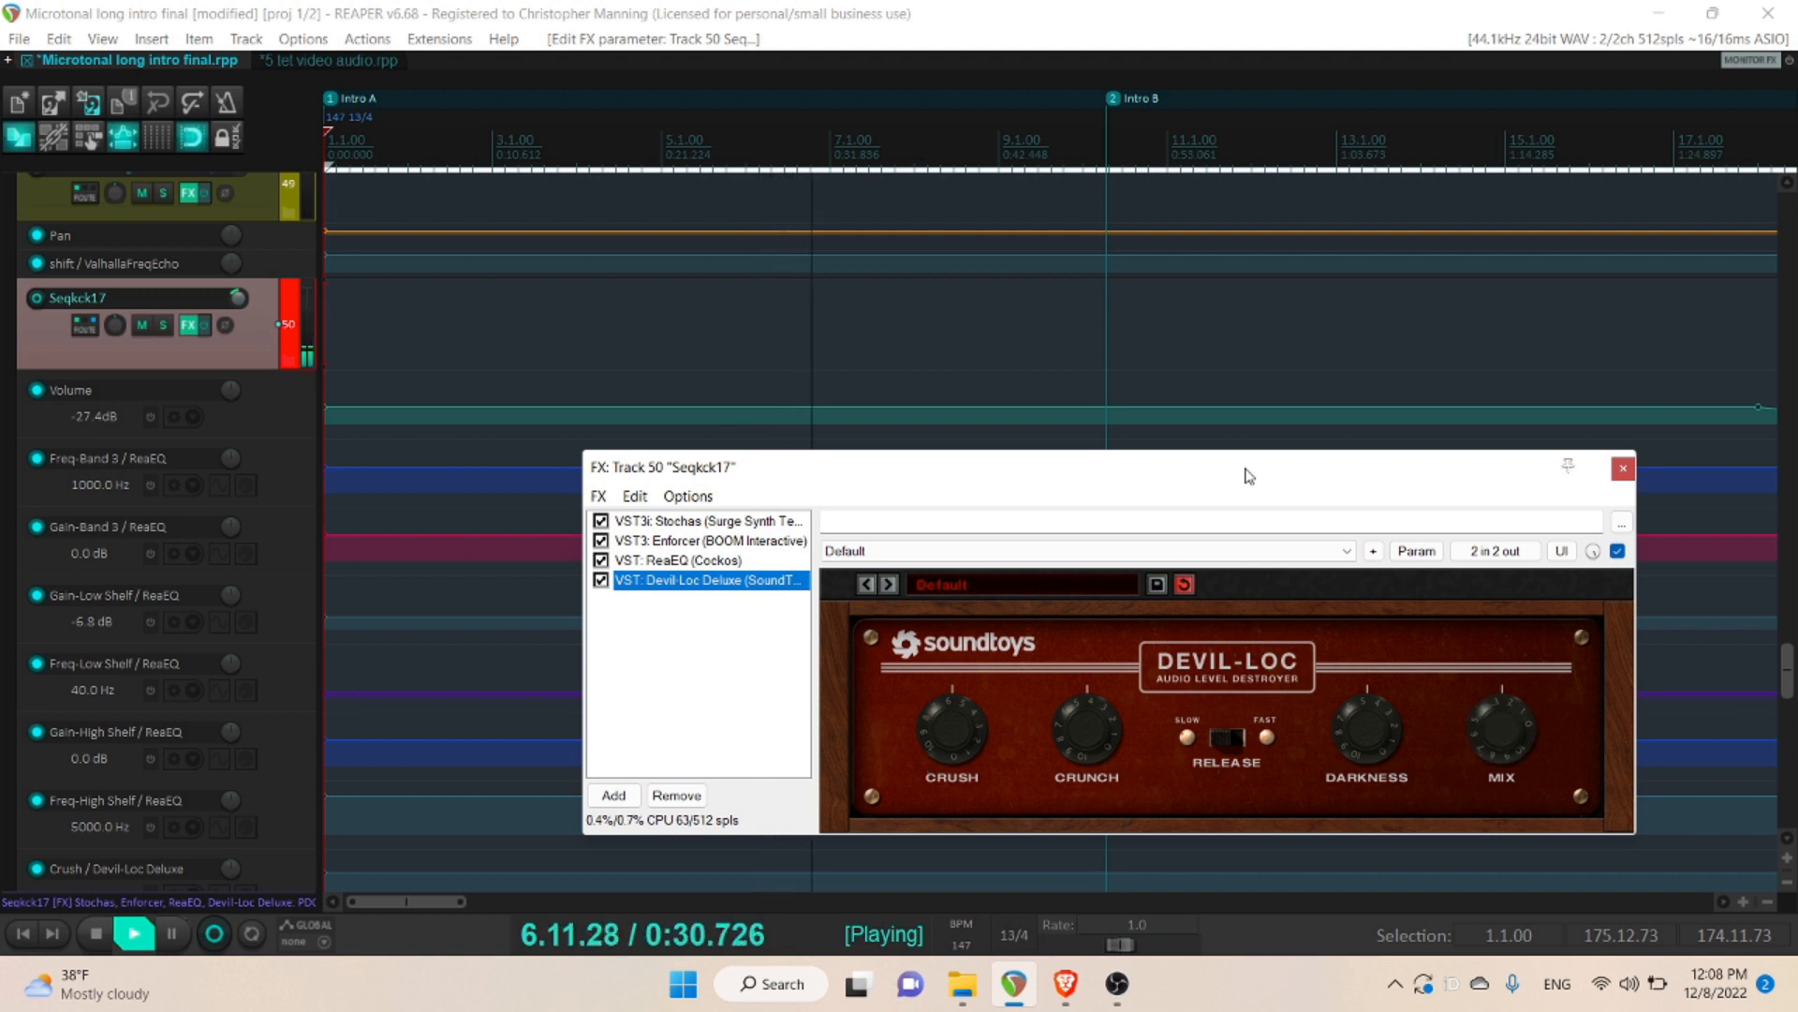
key("space")
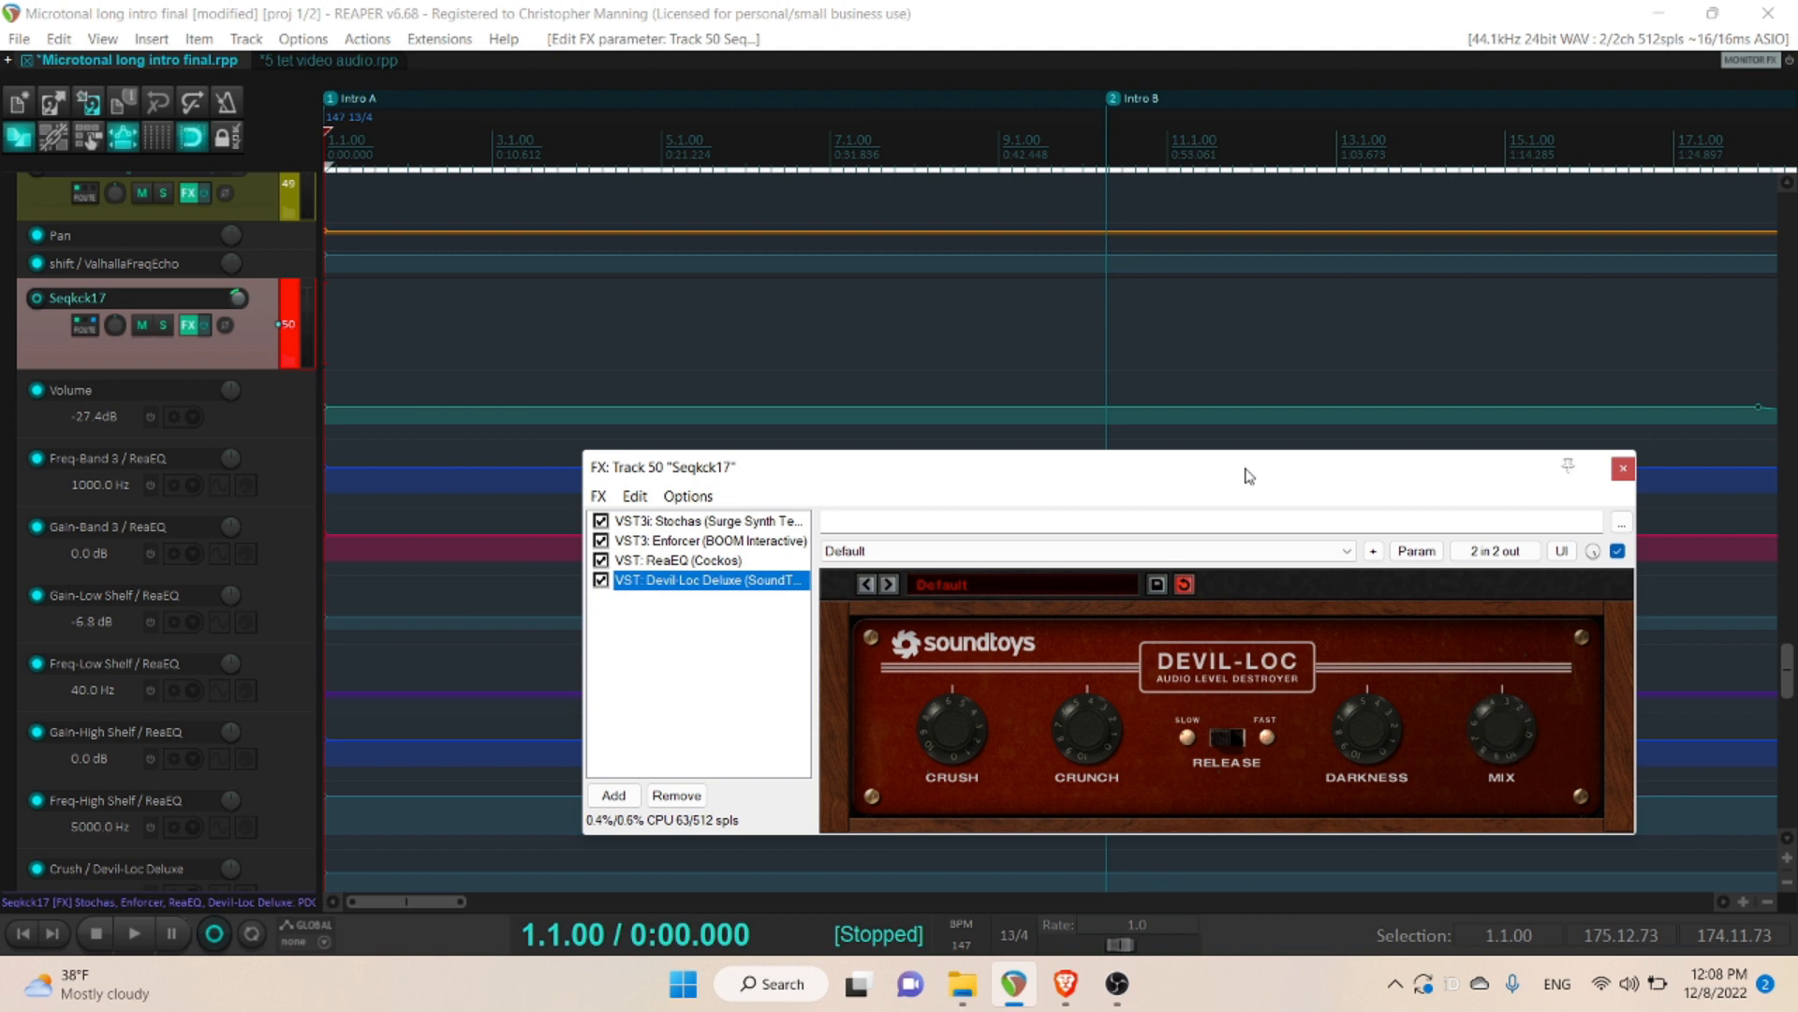
left_click(1623, 470)
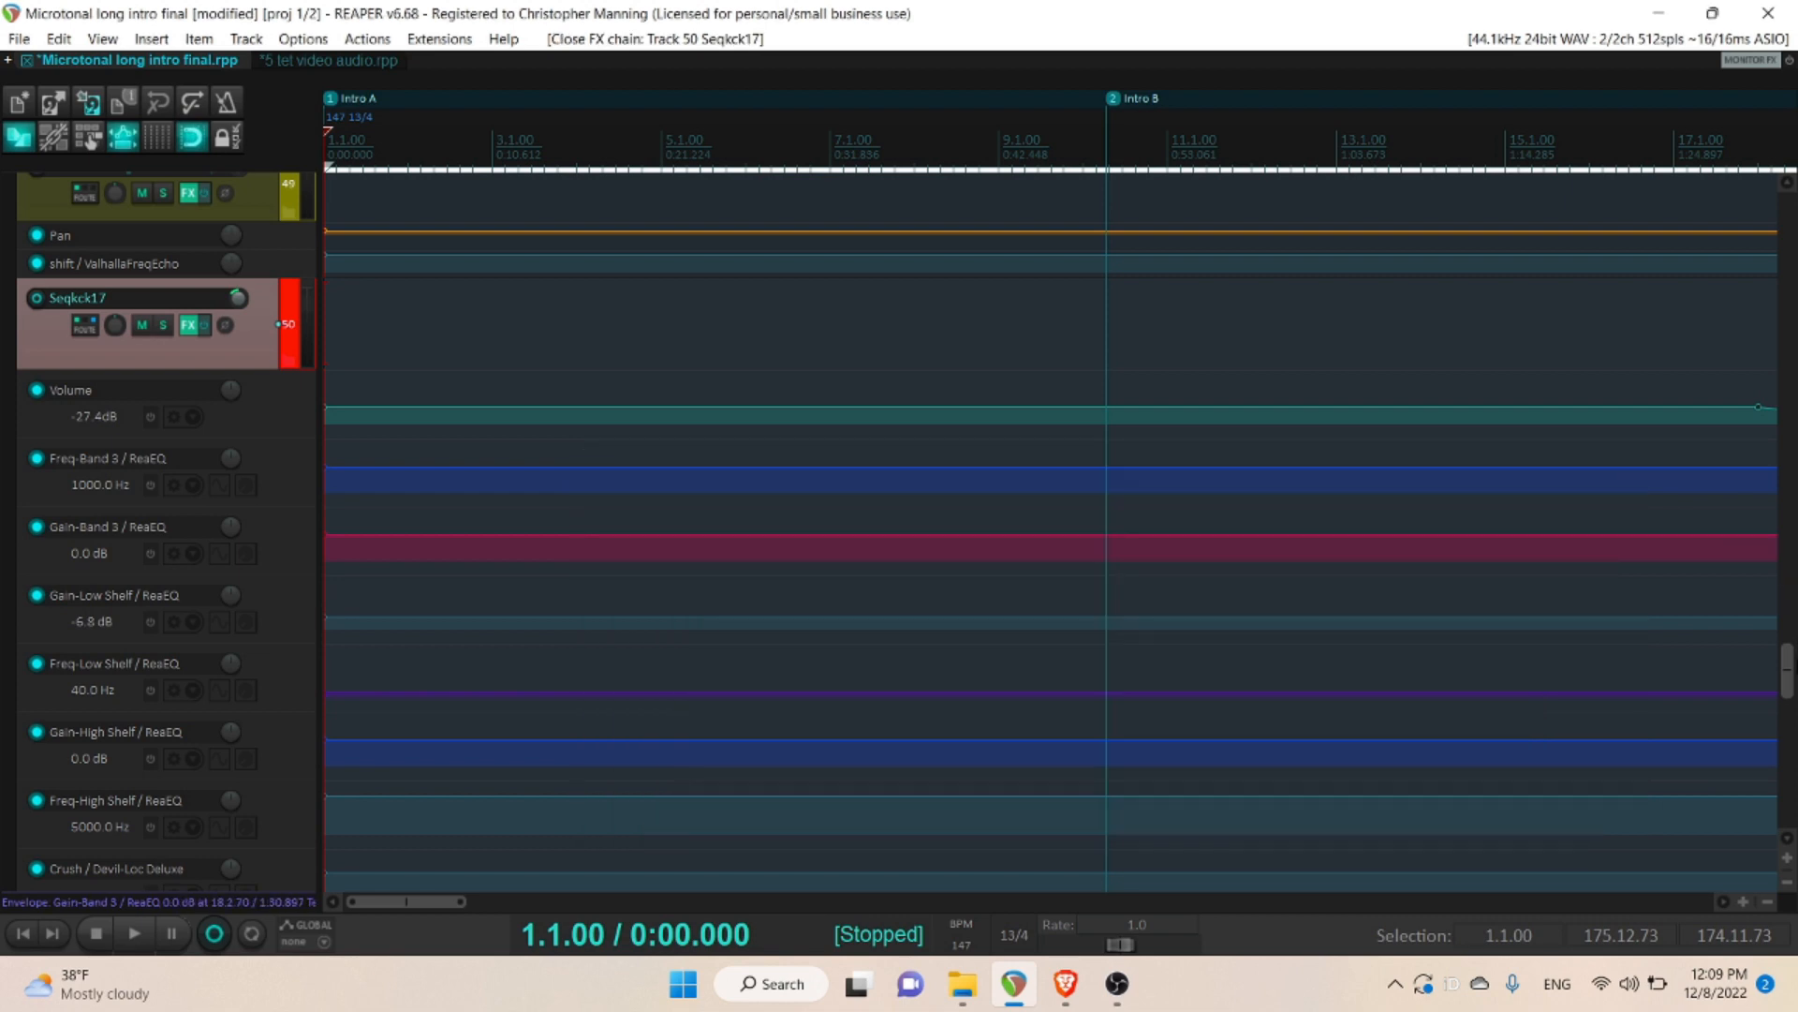
- Enlarge the Seqsn29 and Seqsn23 tracks inside the SNFX folder and solo both of them
left_click_drag(1791, 669, 1791, 764)
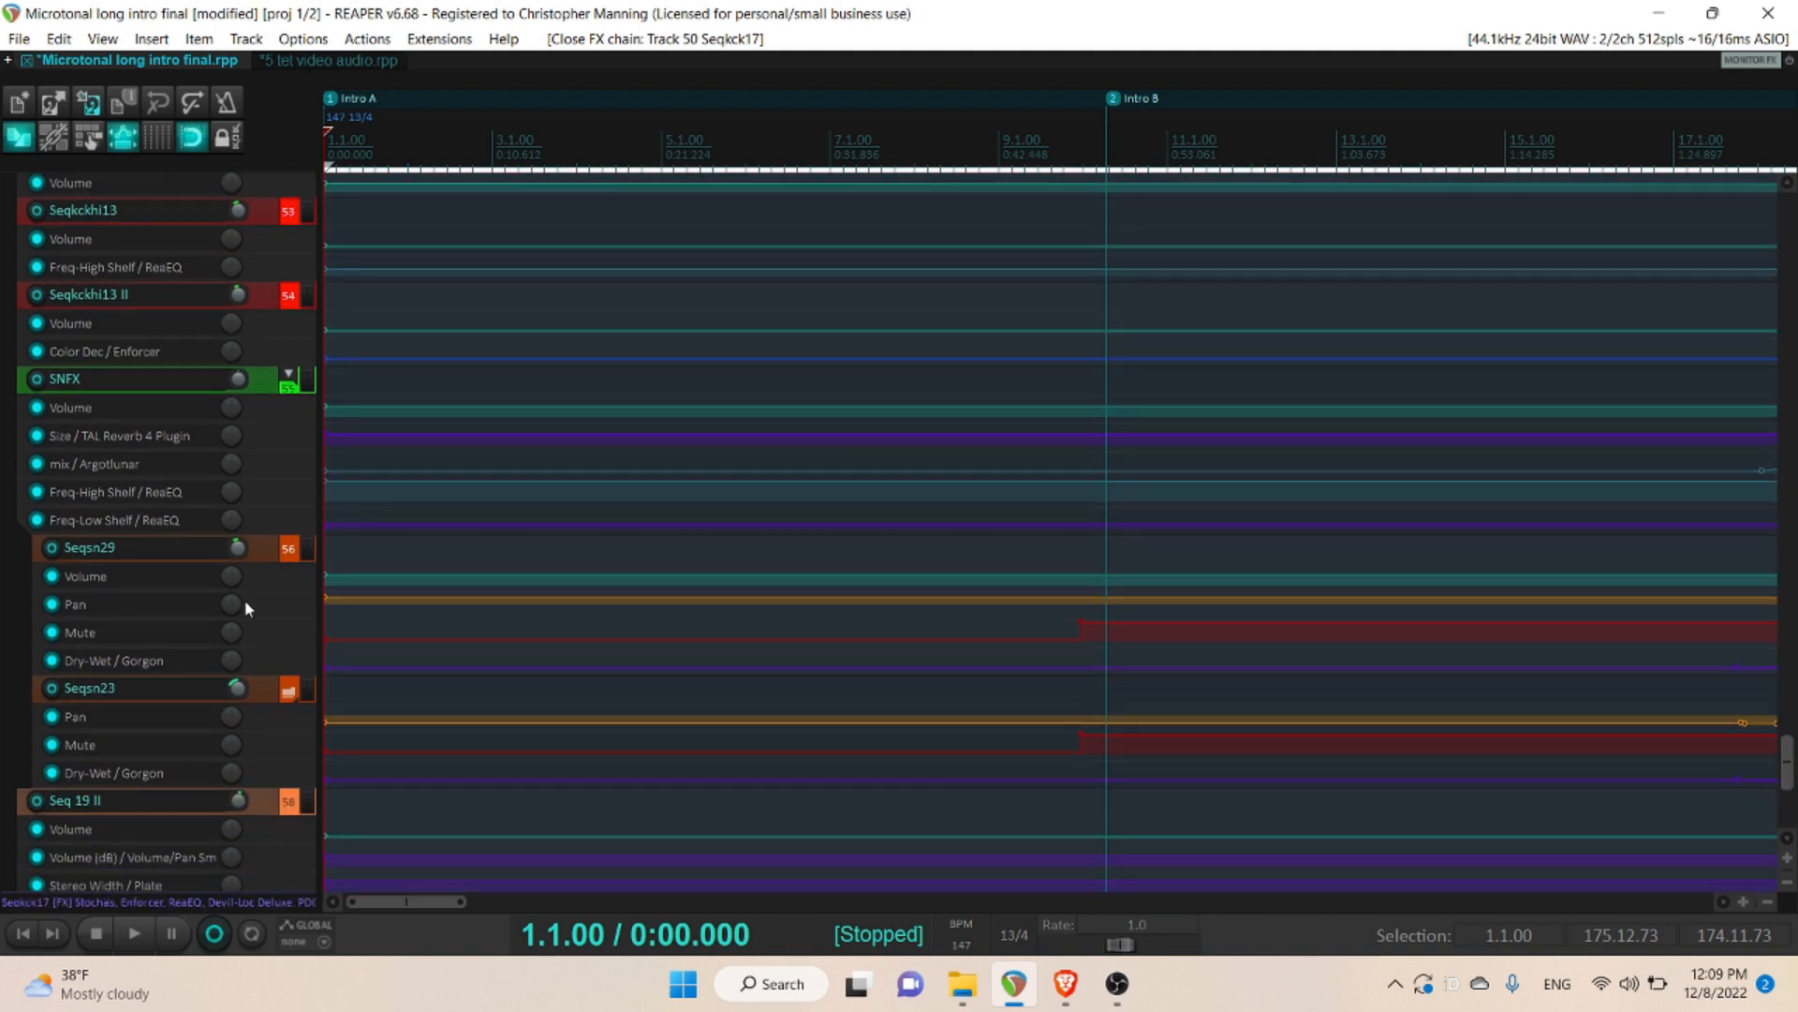
left_click_drag(180, 560, 181, 636)
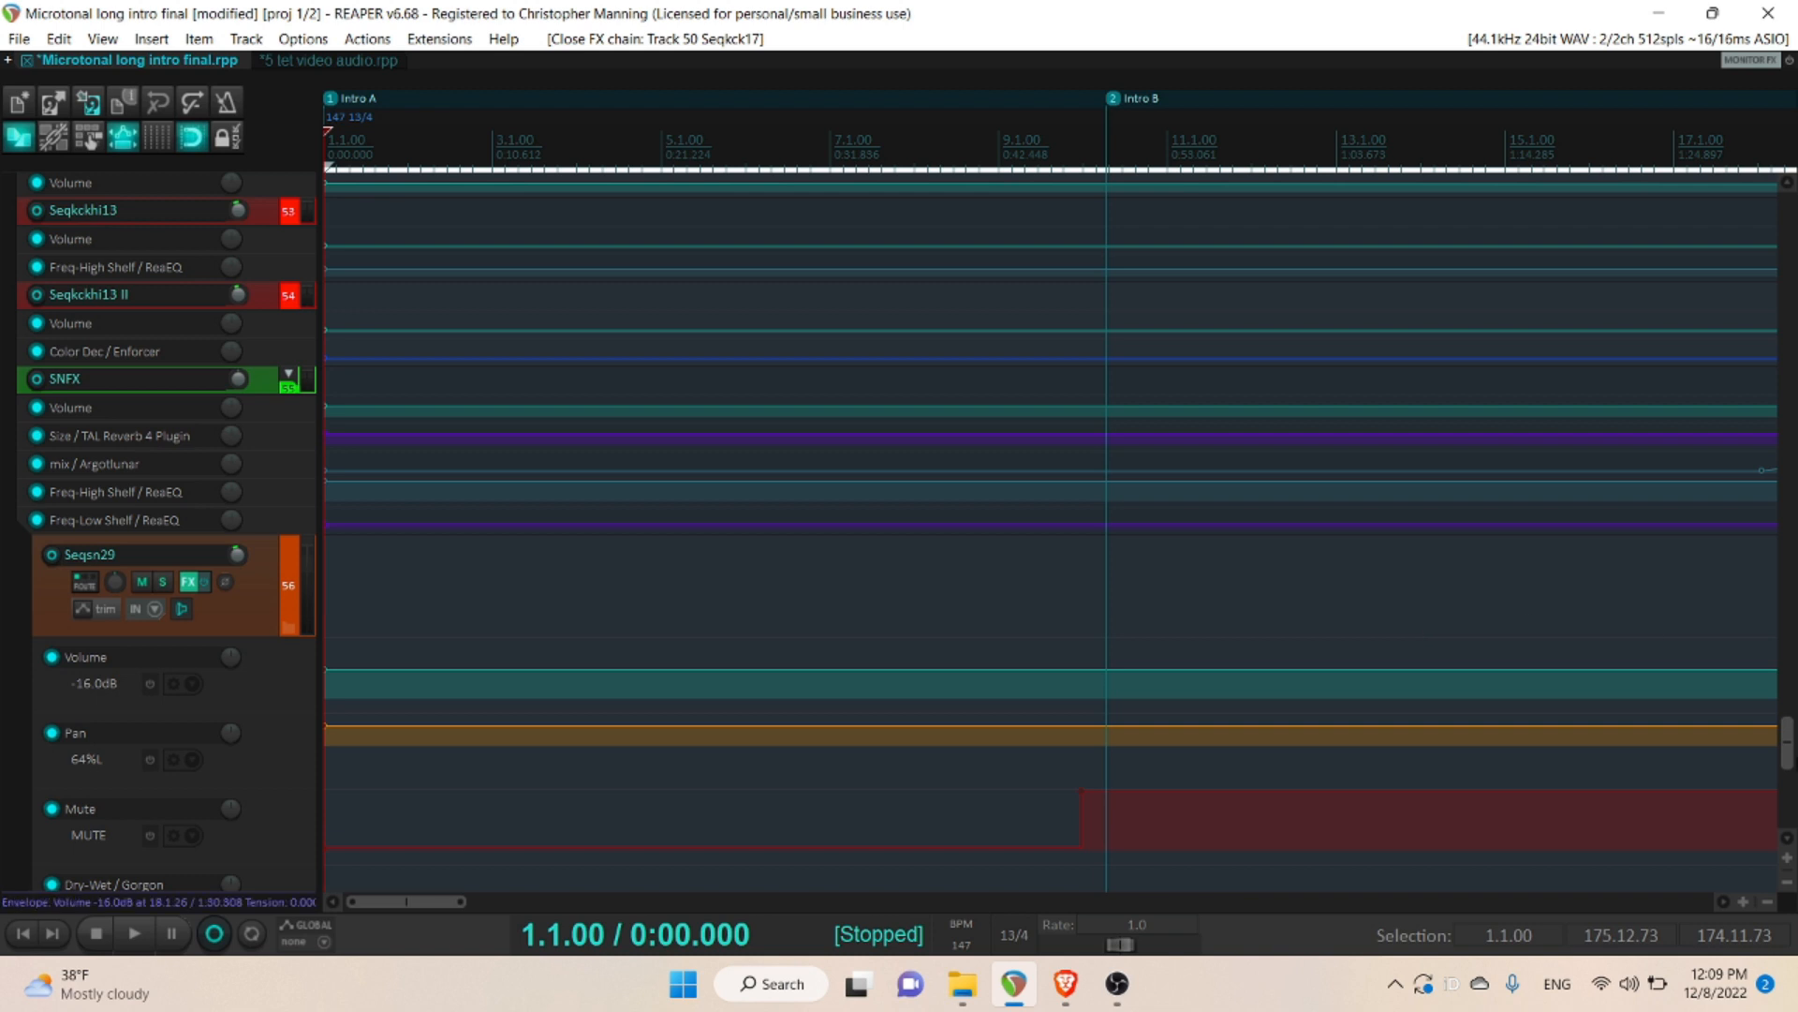
scroll(721, 655, "down", 5)
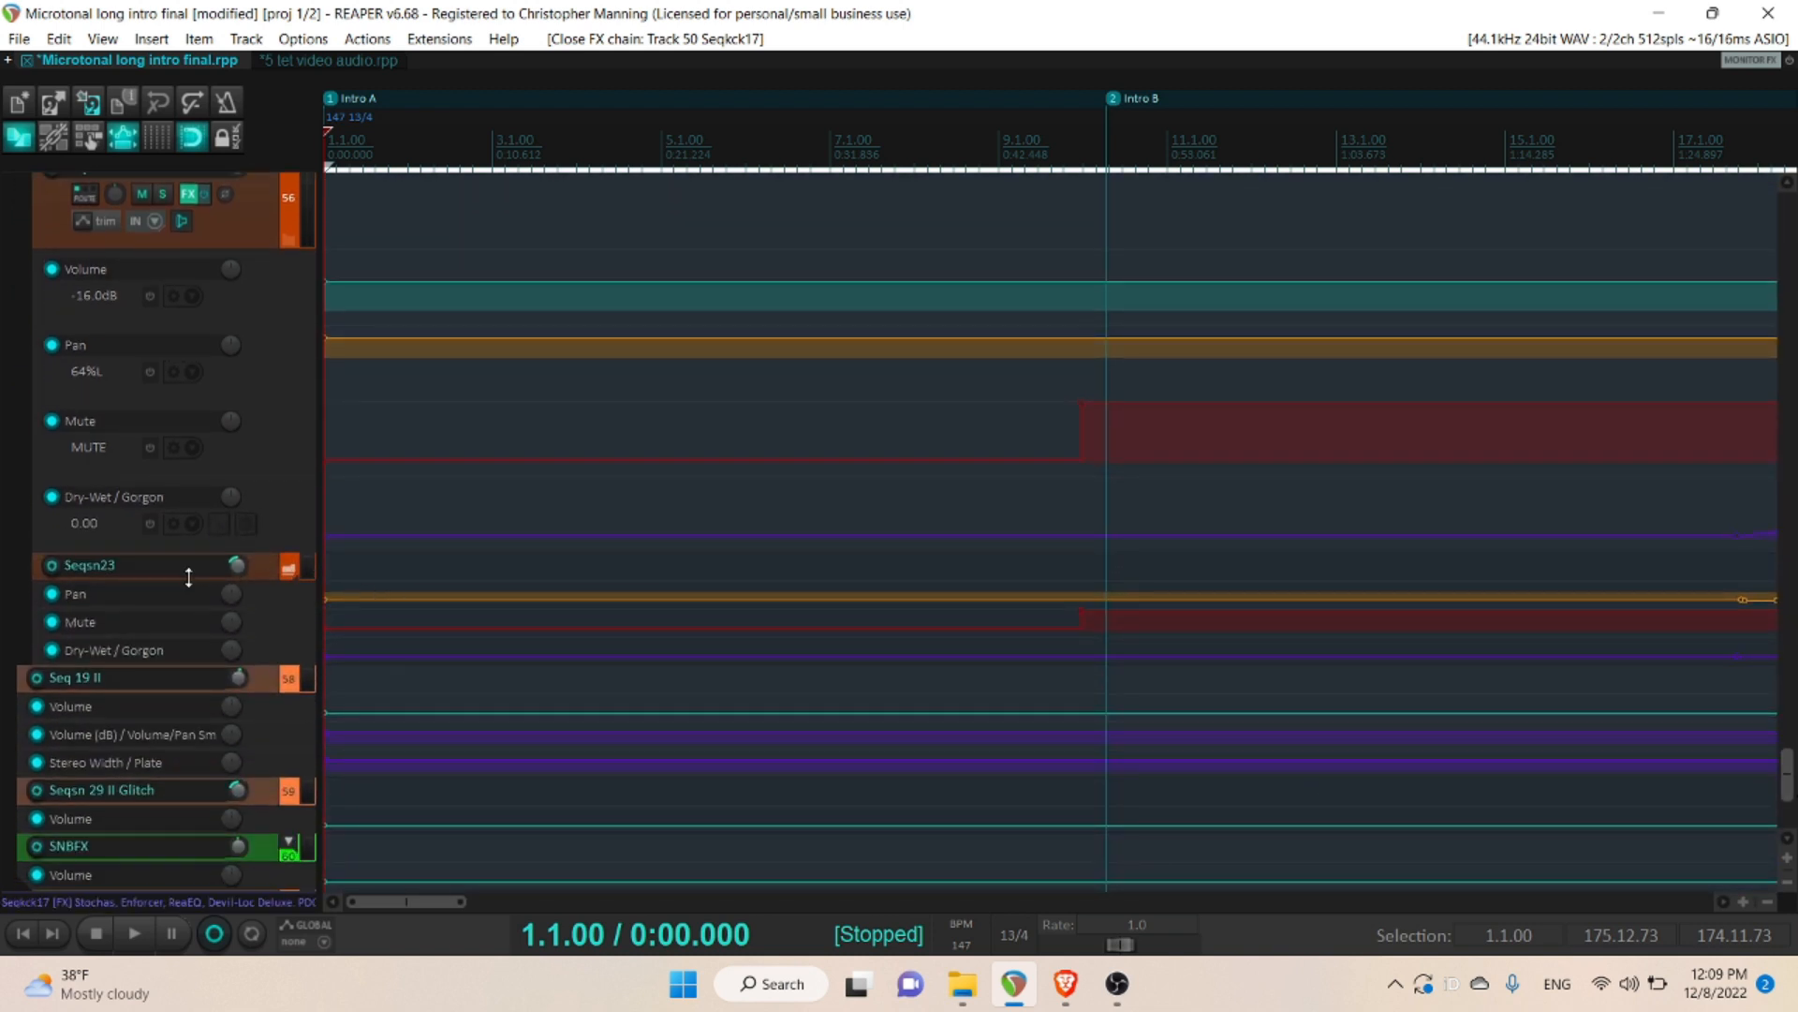
left_click_drag(189, 578, 193, 678)
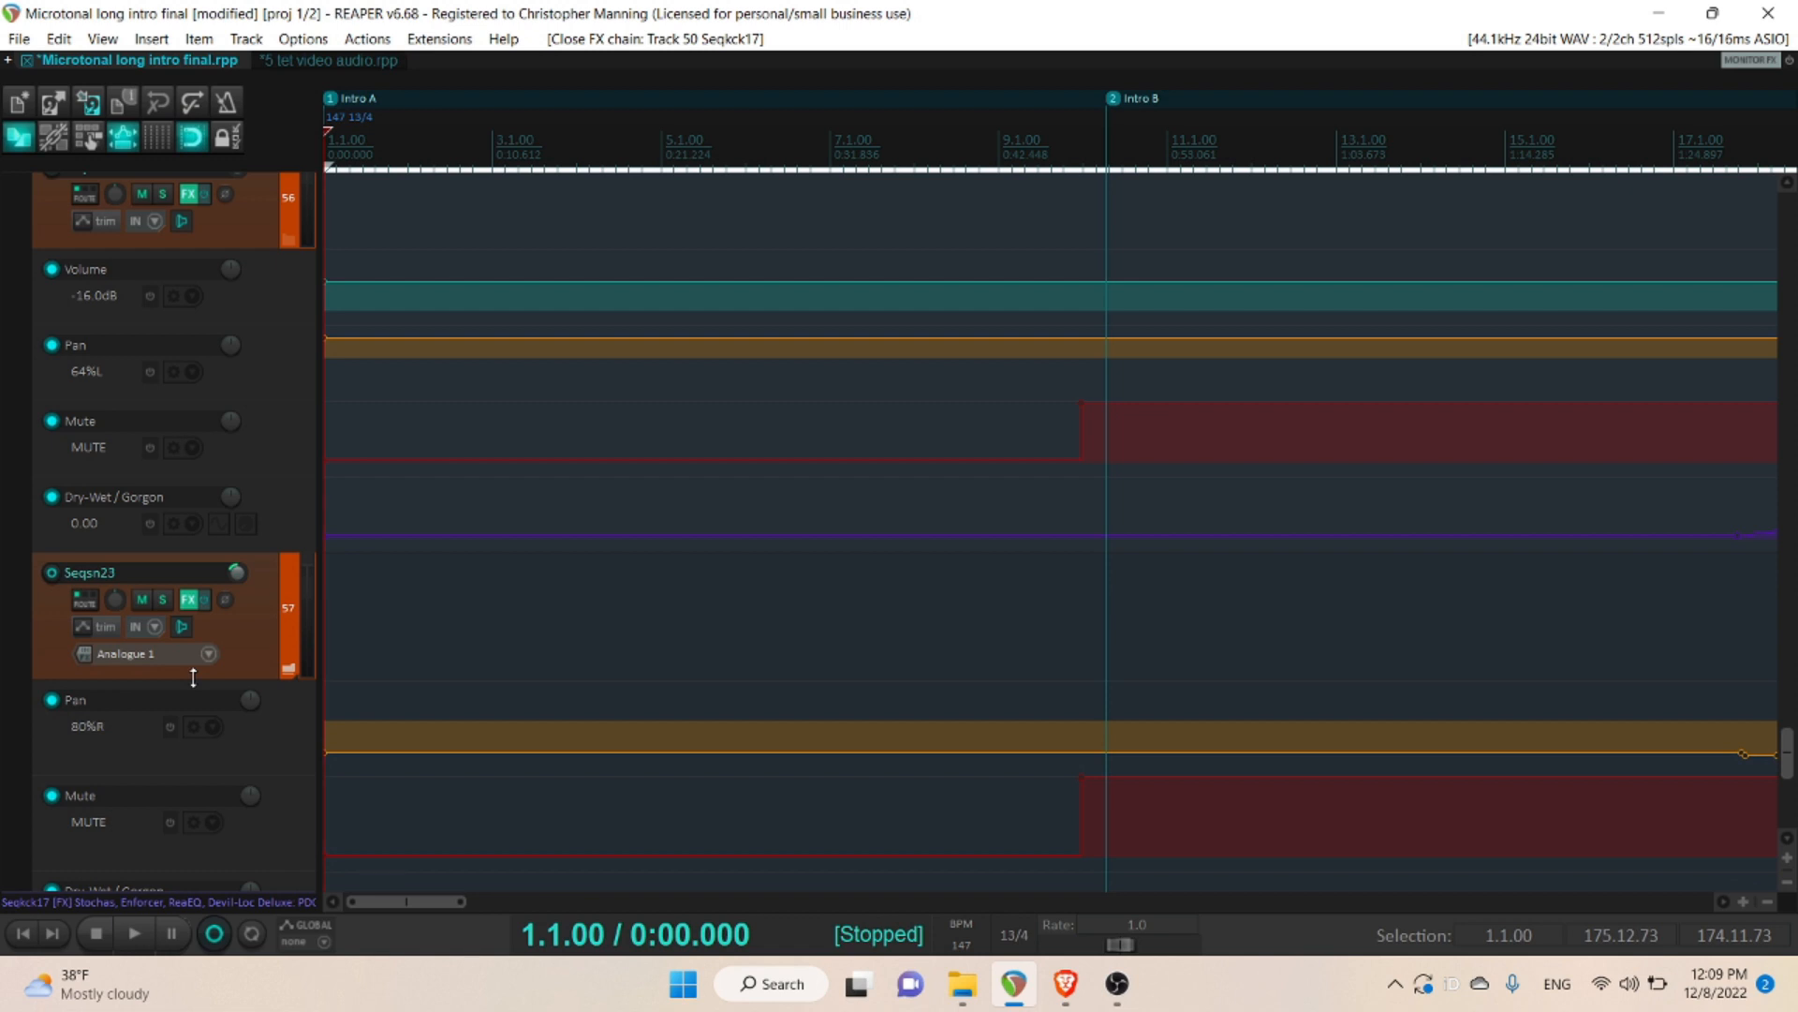
left_click(162, 599)
left_click(161, 194)
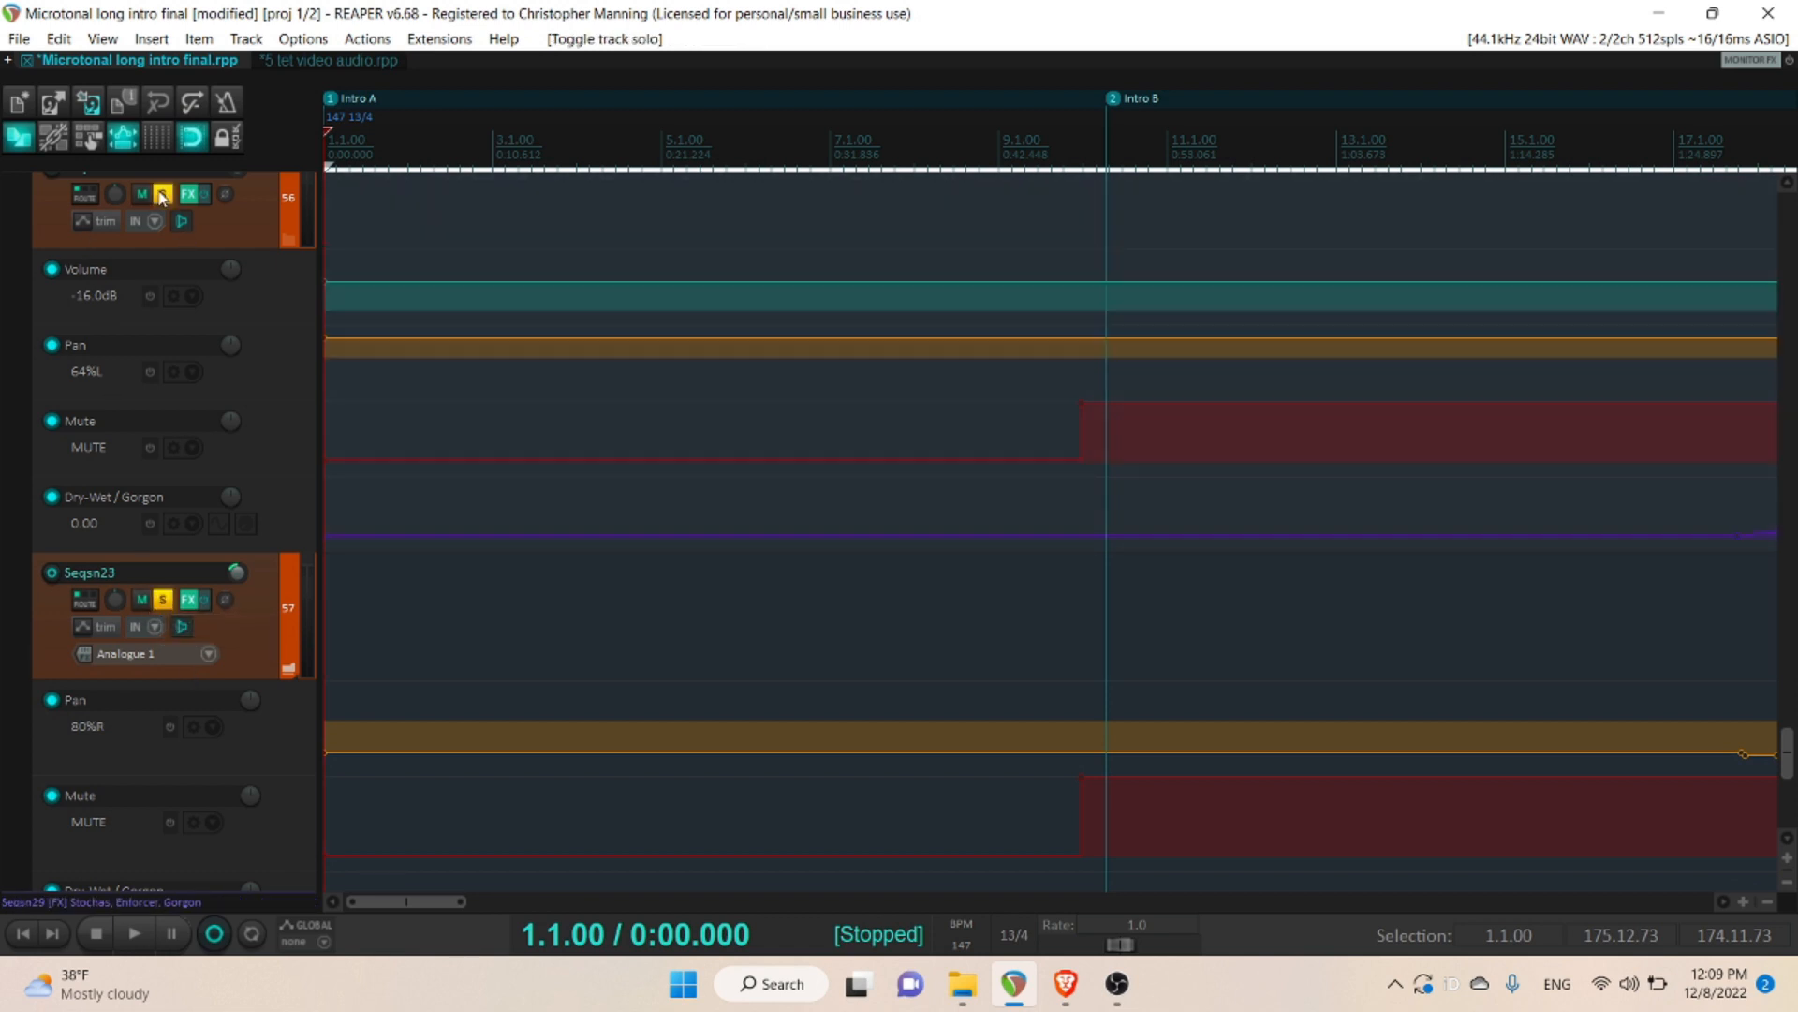
- Open the Stochas sequencer in track Seqsn29's effects chain and display all of its steps at once
mouse_move(1791, 760)
left_mouse_down()
mouse_move(1791, 623)
mouse_move(1791, 765)
left_mouse_up()
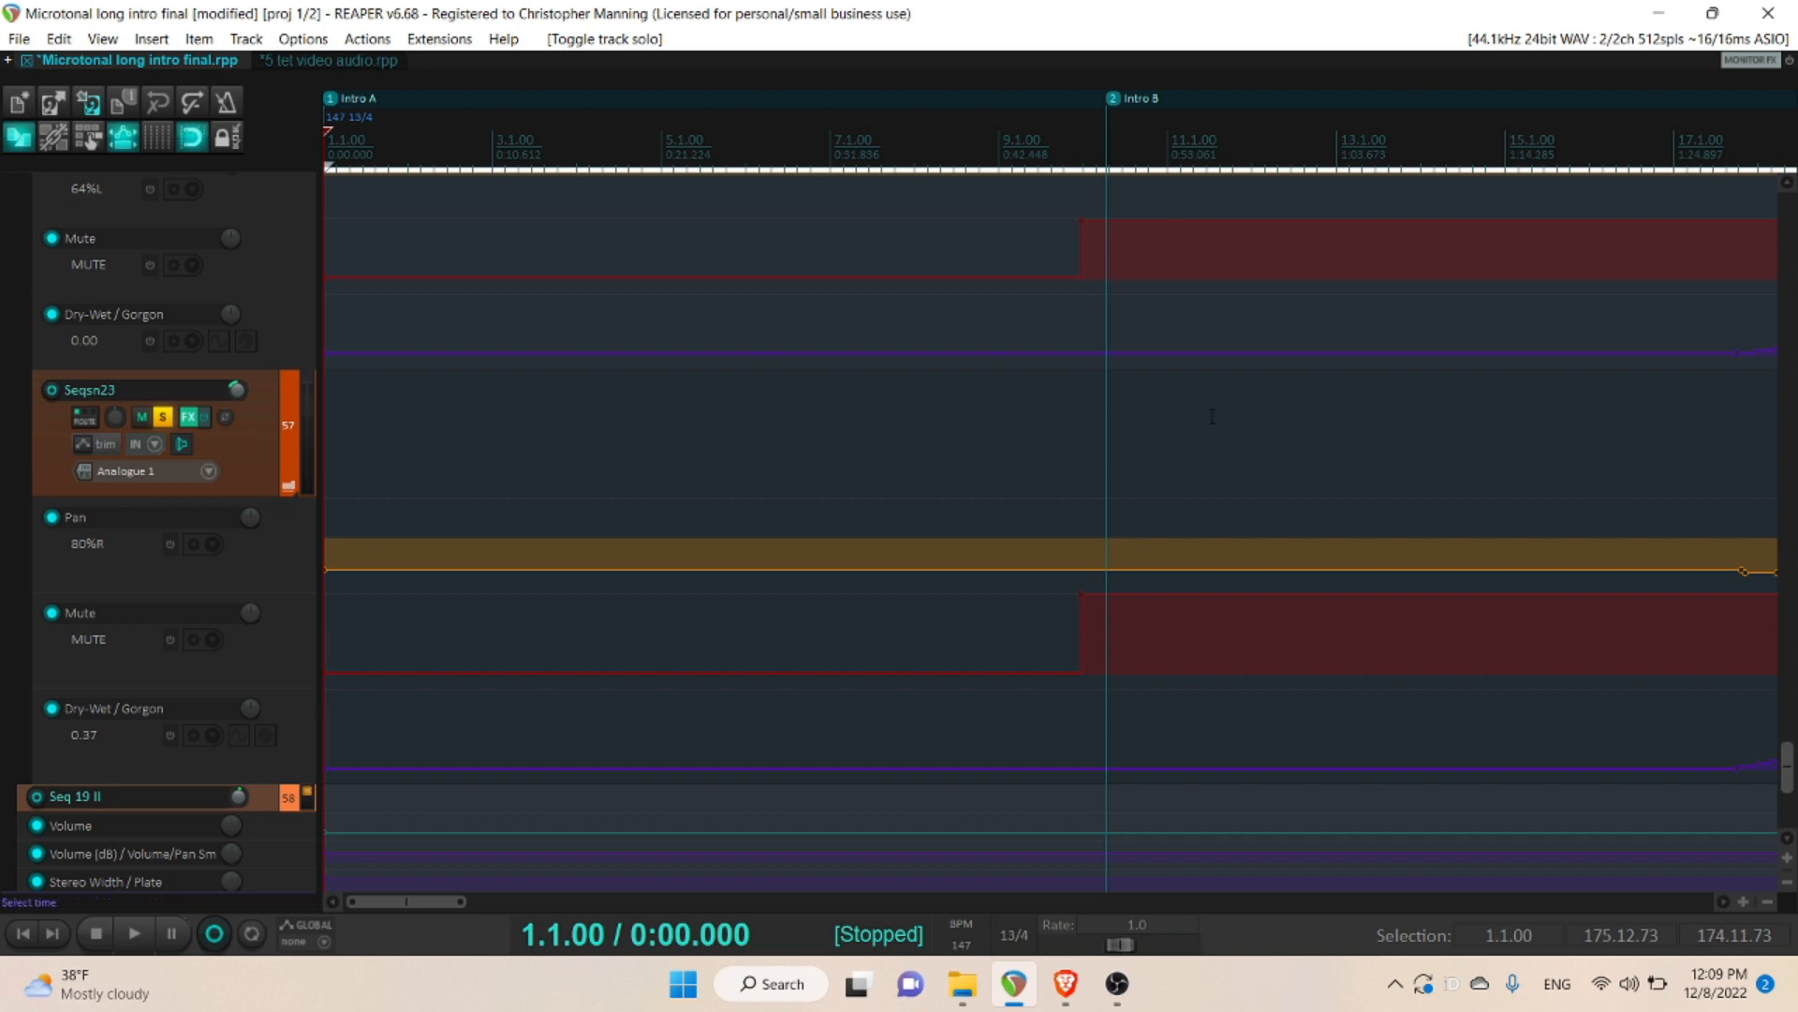
left_click_drag(1787, 764, 1787, 742)
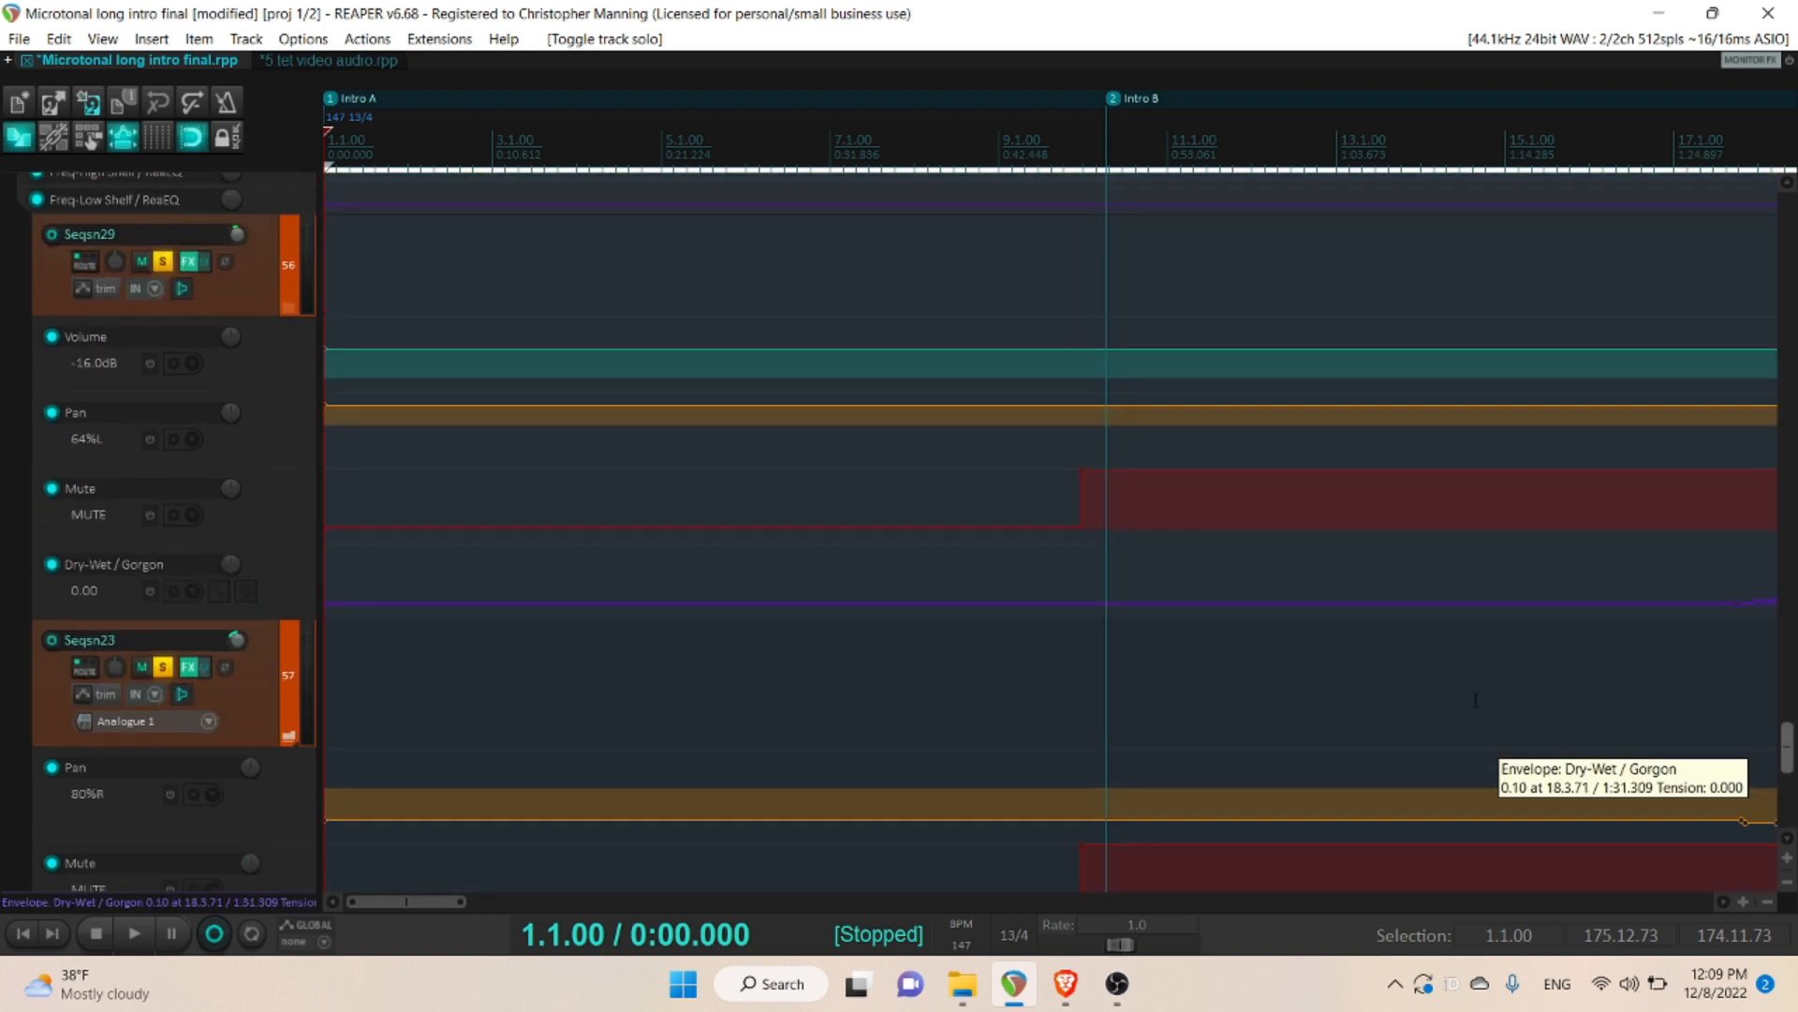
left_click(188, 261)
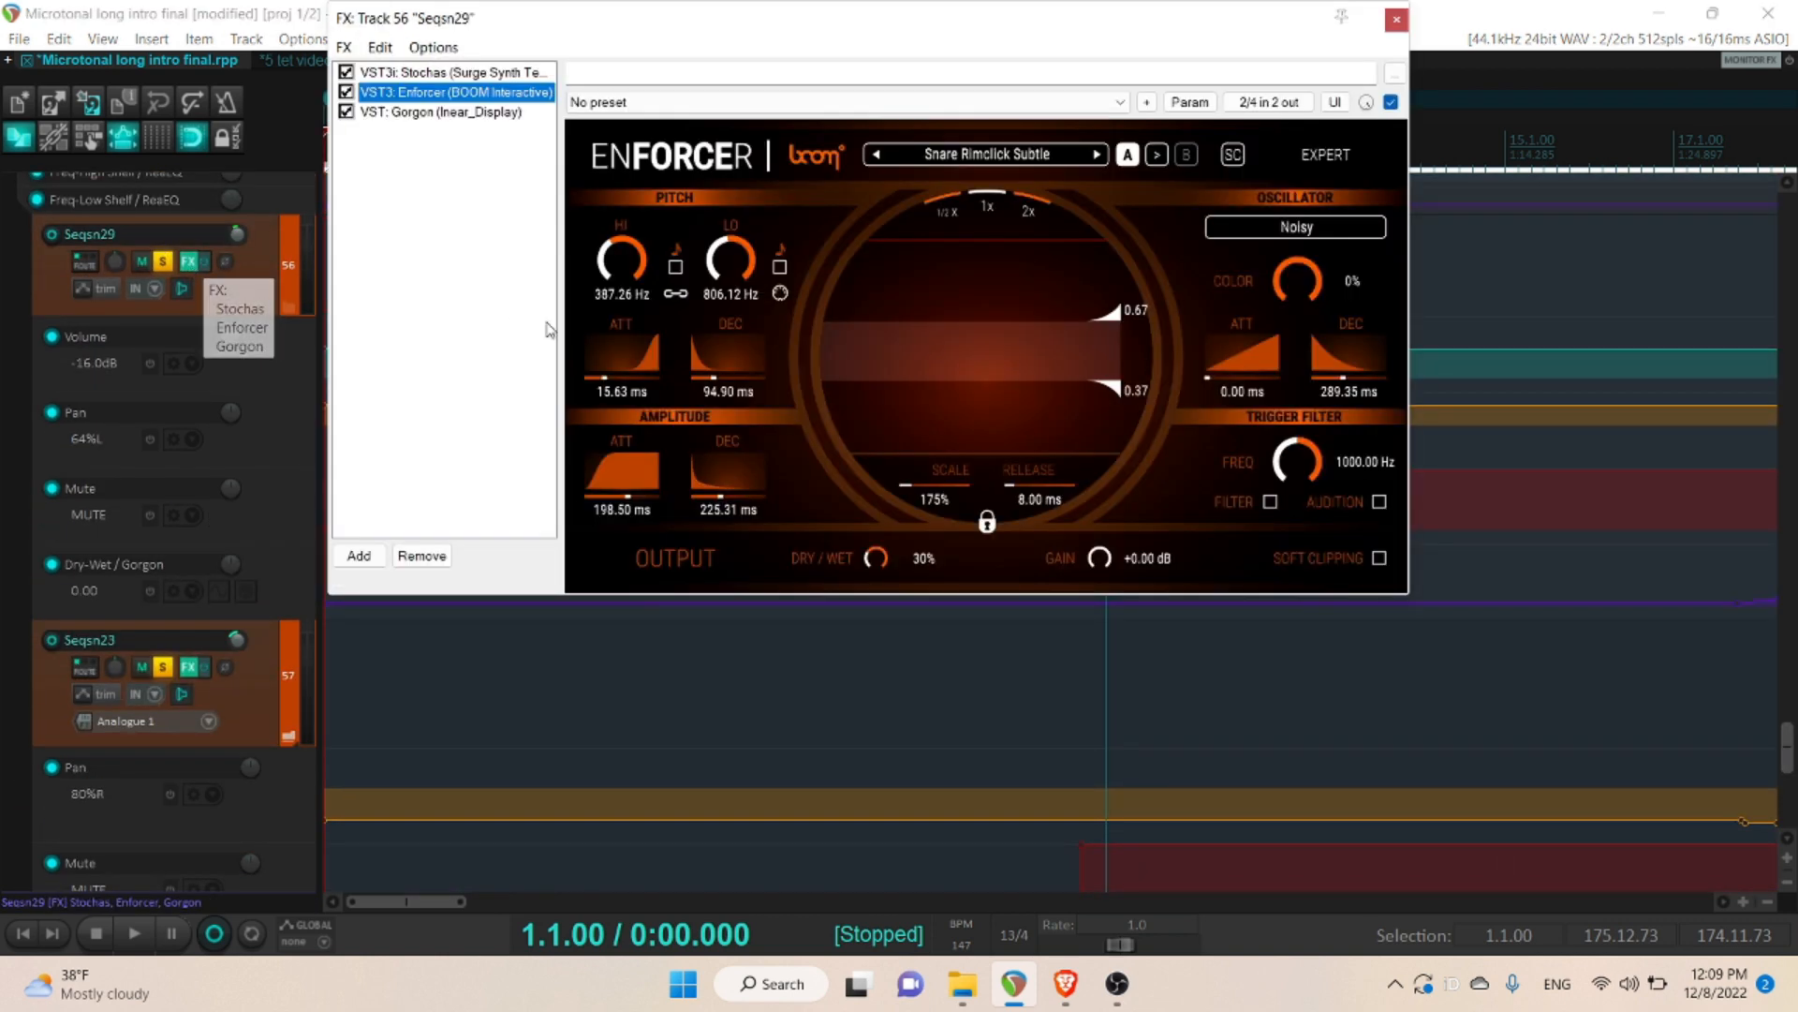
left_click(459, 73)
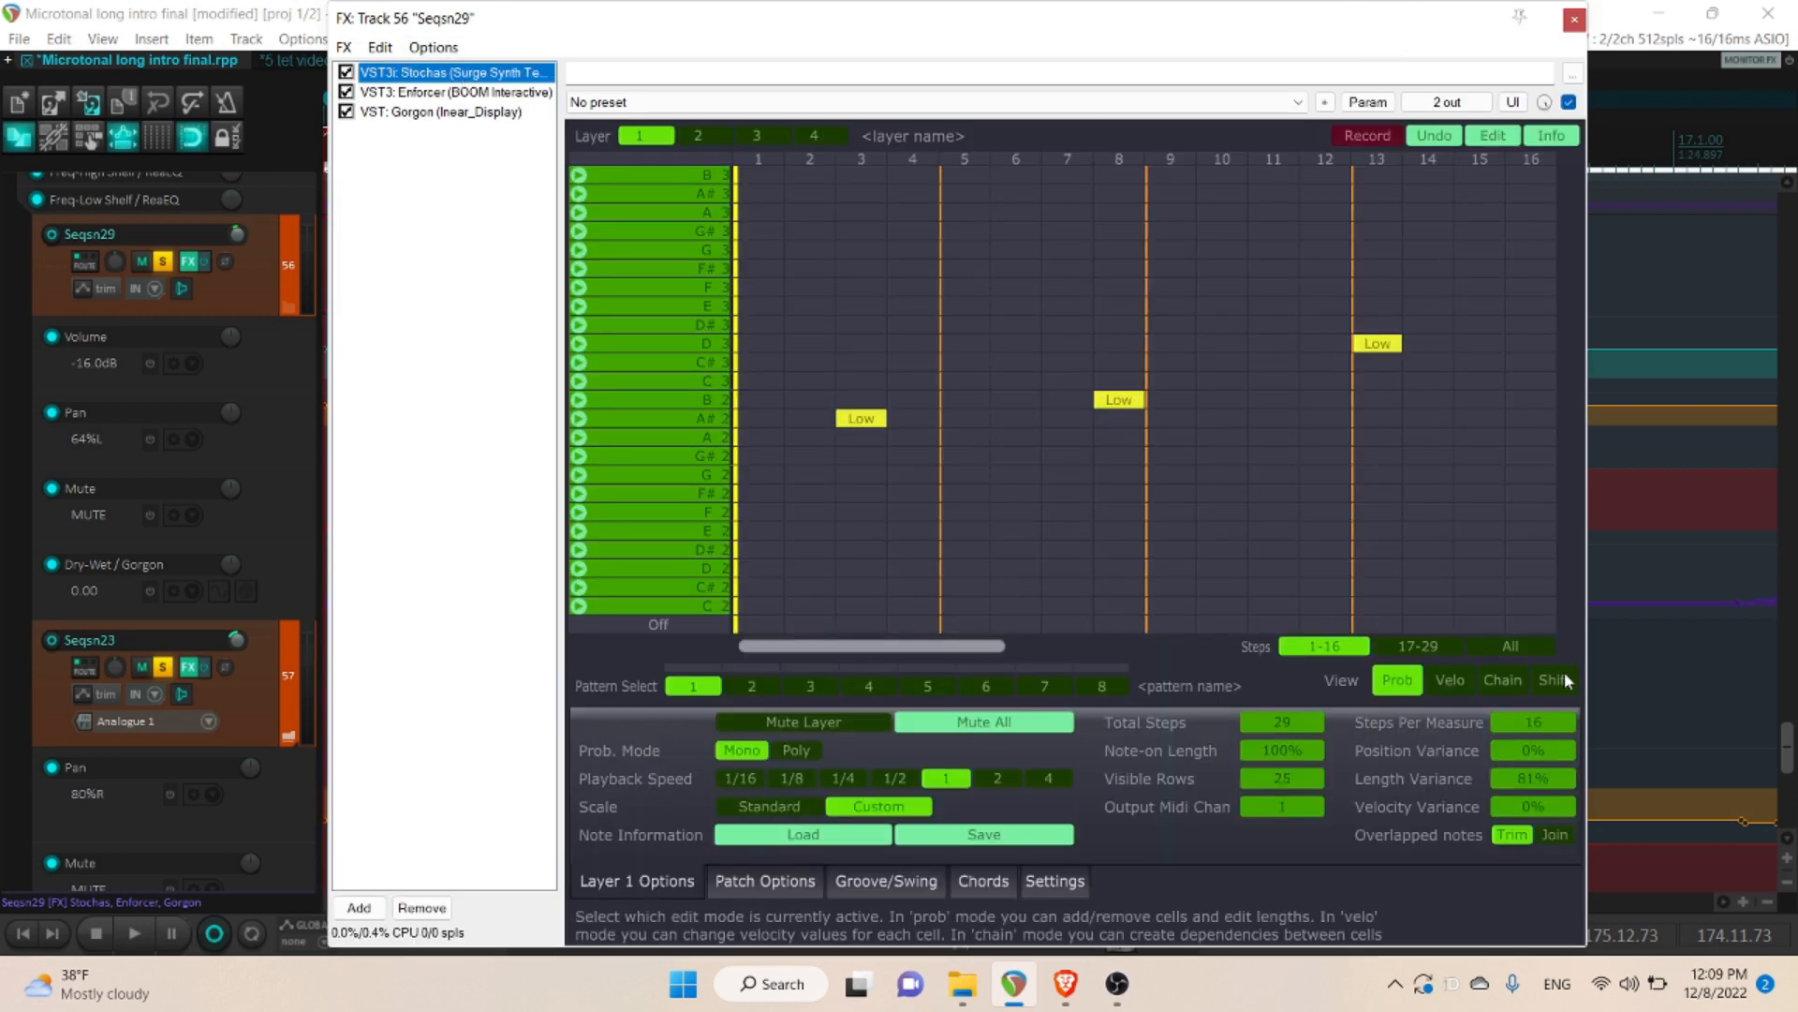
left_click(1518, 646)
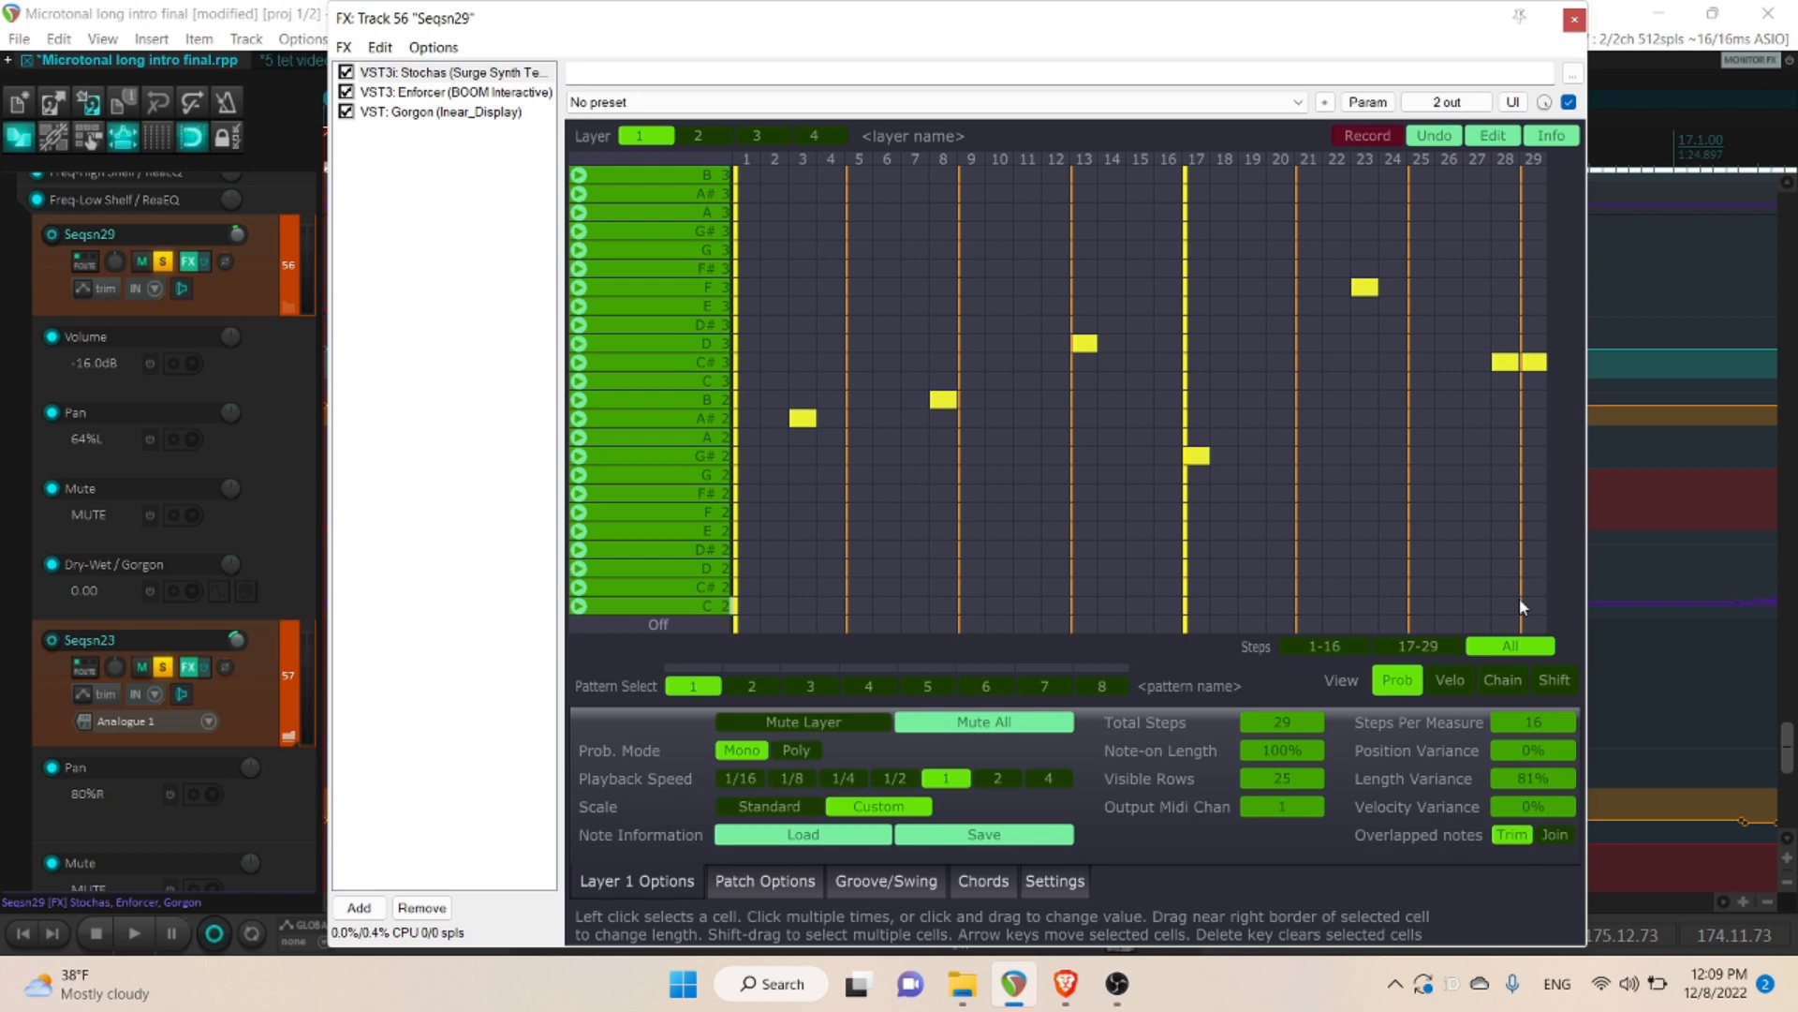
- Review track Seqsn23's full Stochas step pattern and its Enforcer plugin, and close both snare tracks' effects chains
left_click(188, 666)
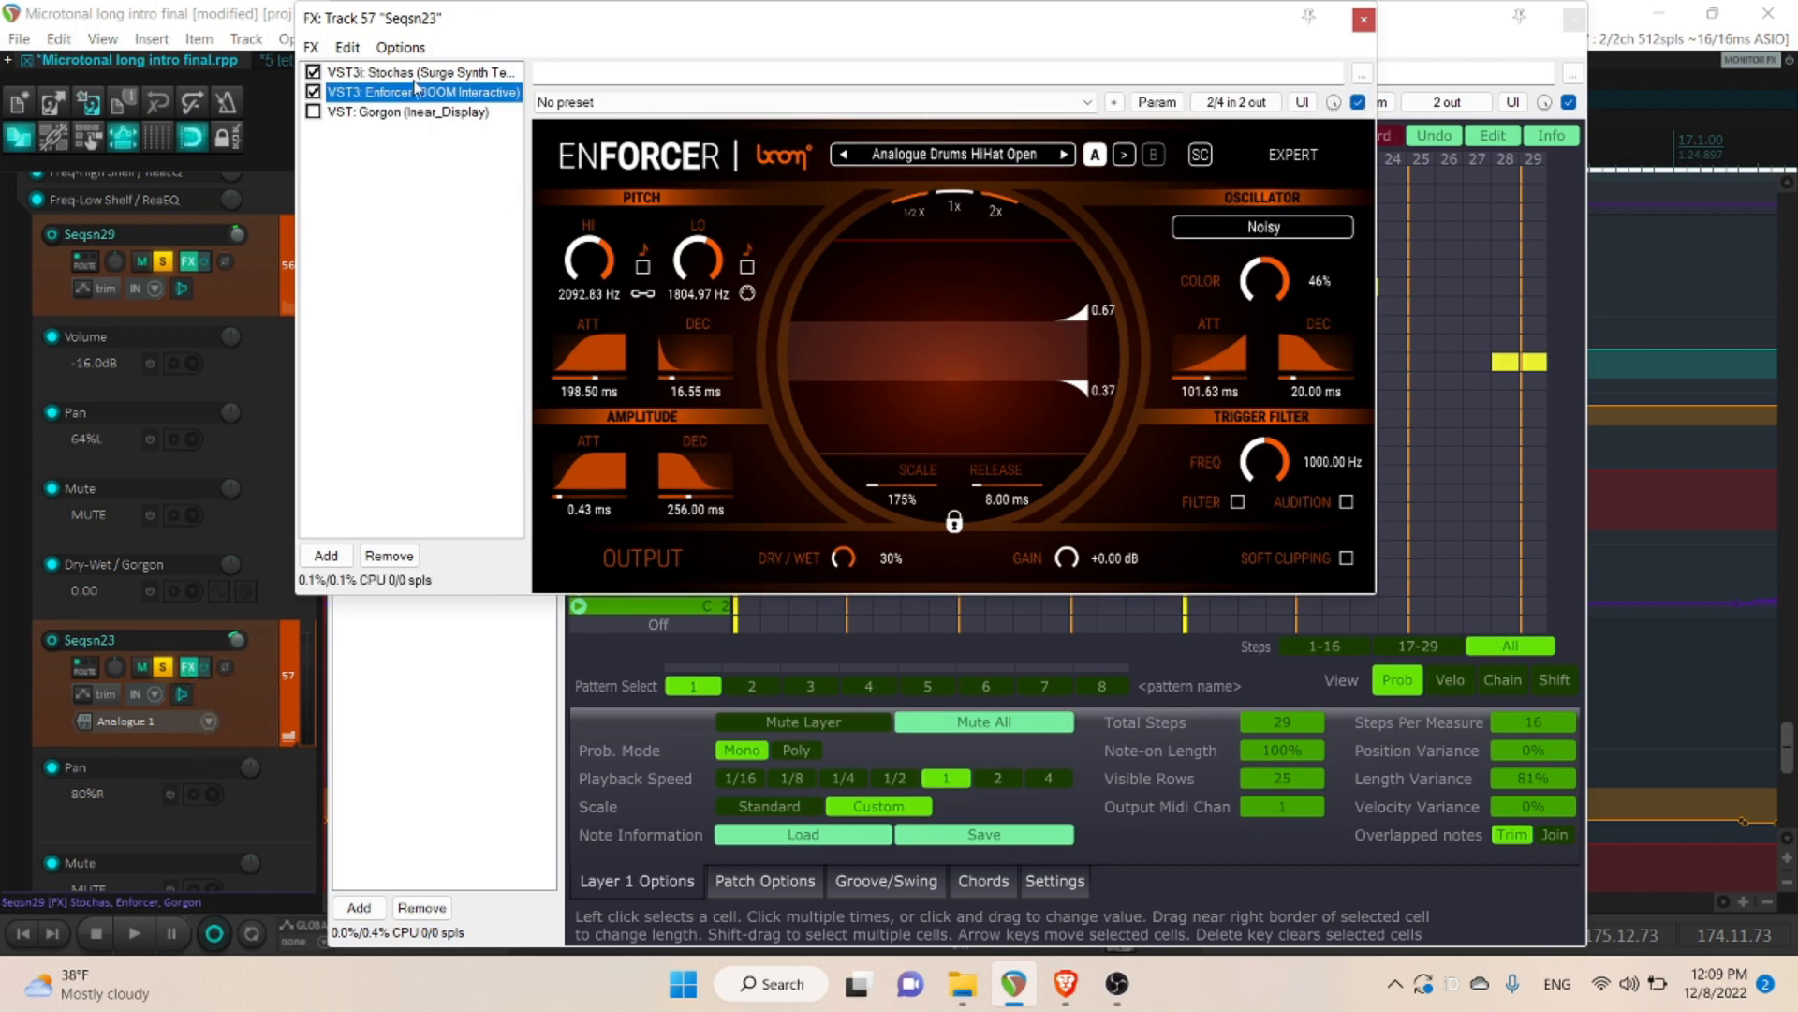
left_click(394, 75)
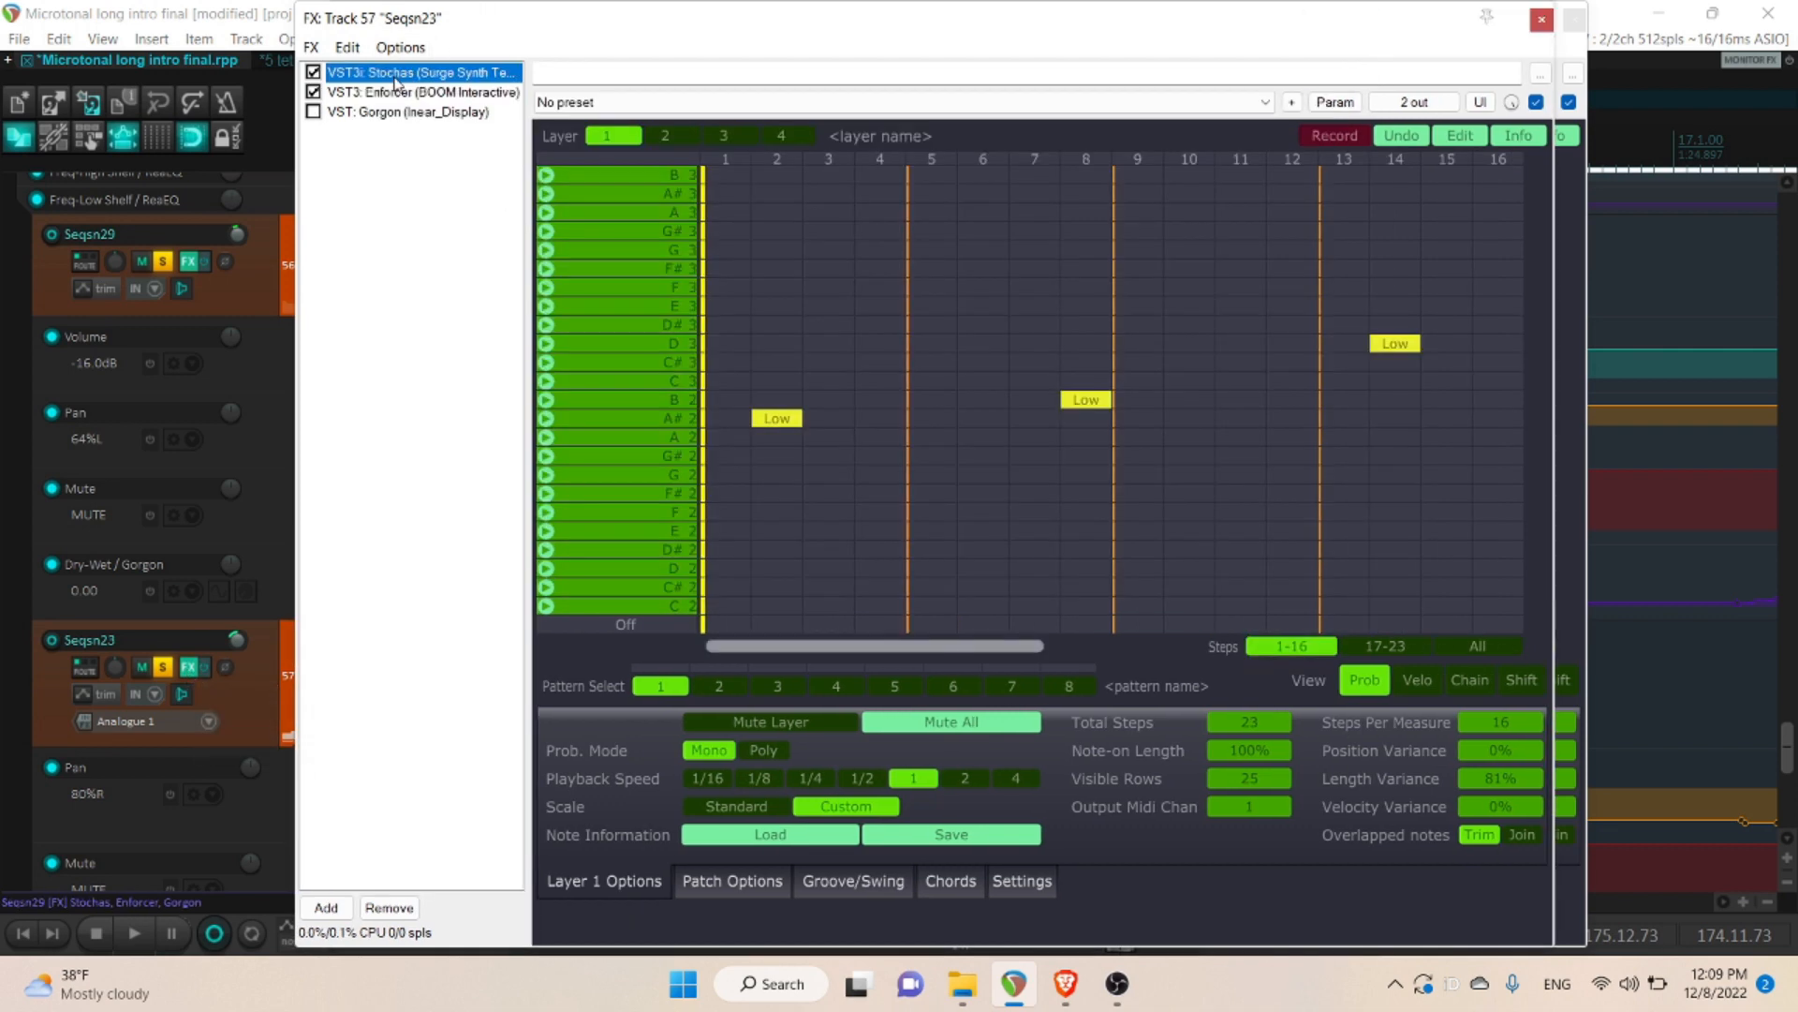
left_click(1493, 648)
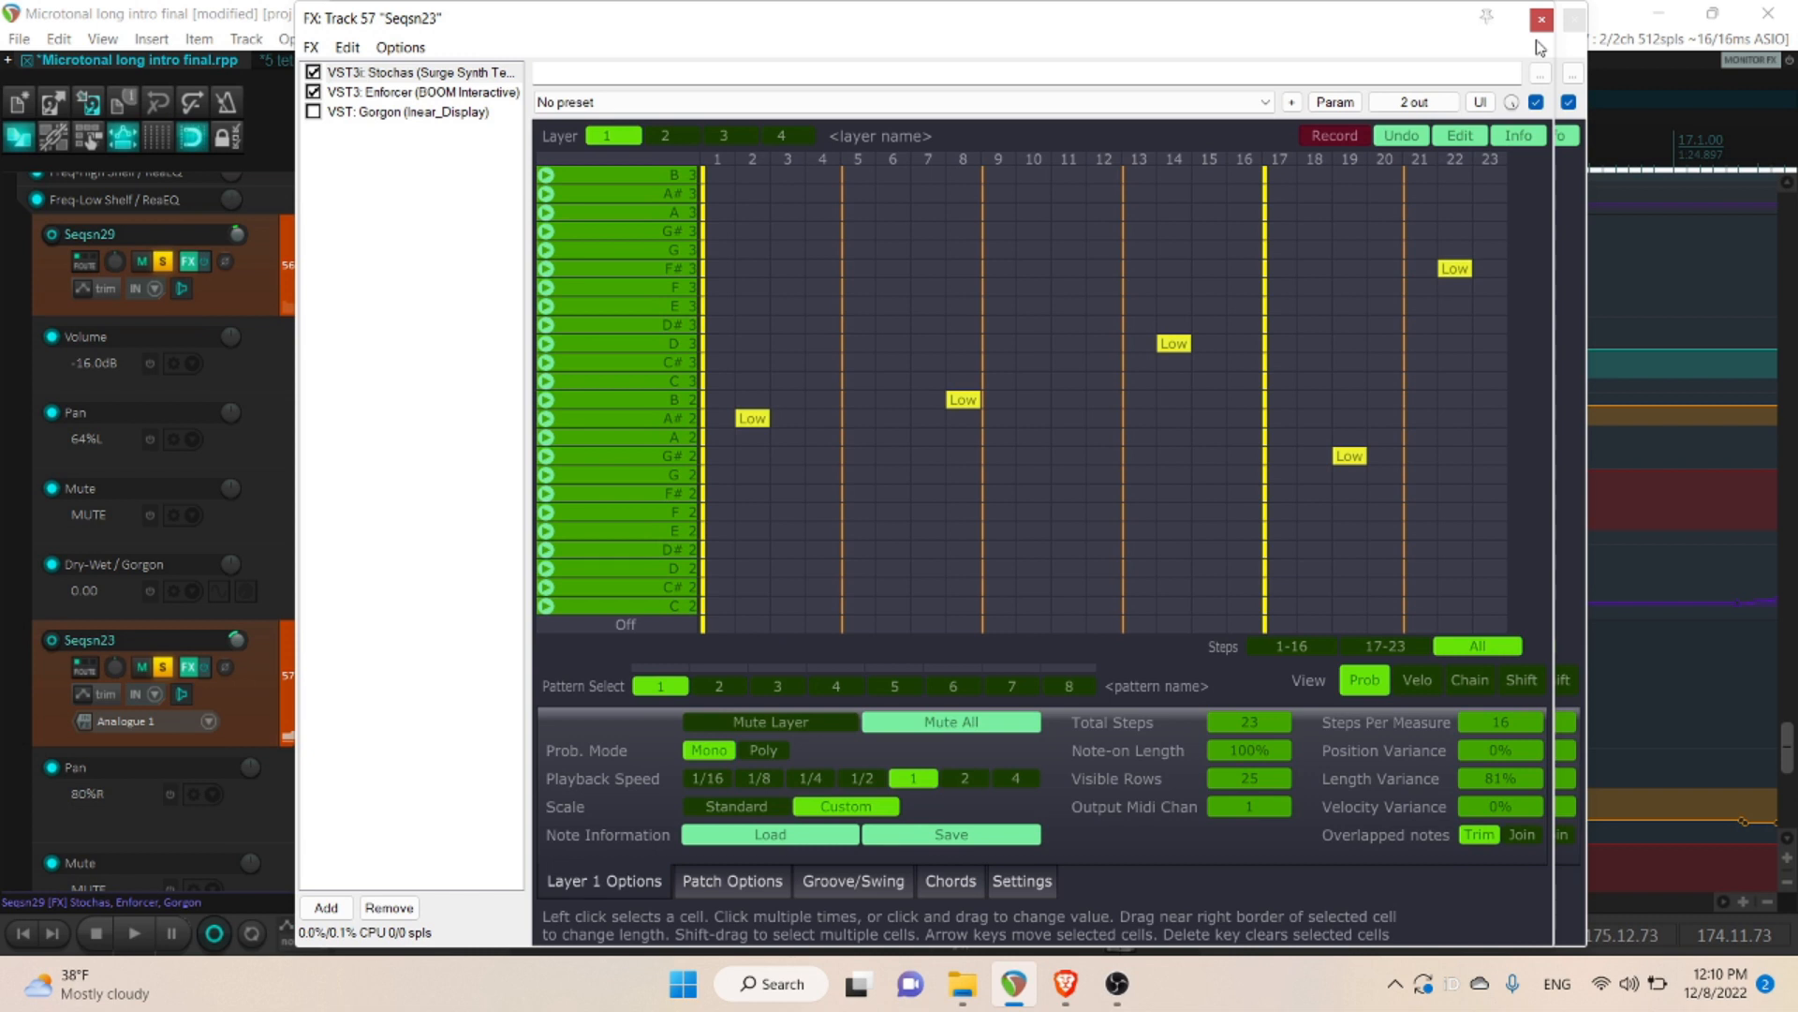
left_click(506, 93)
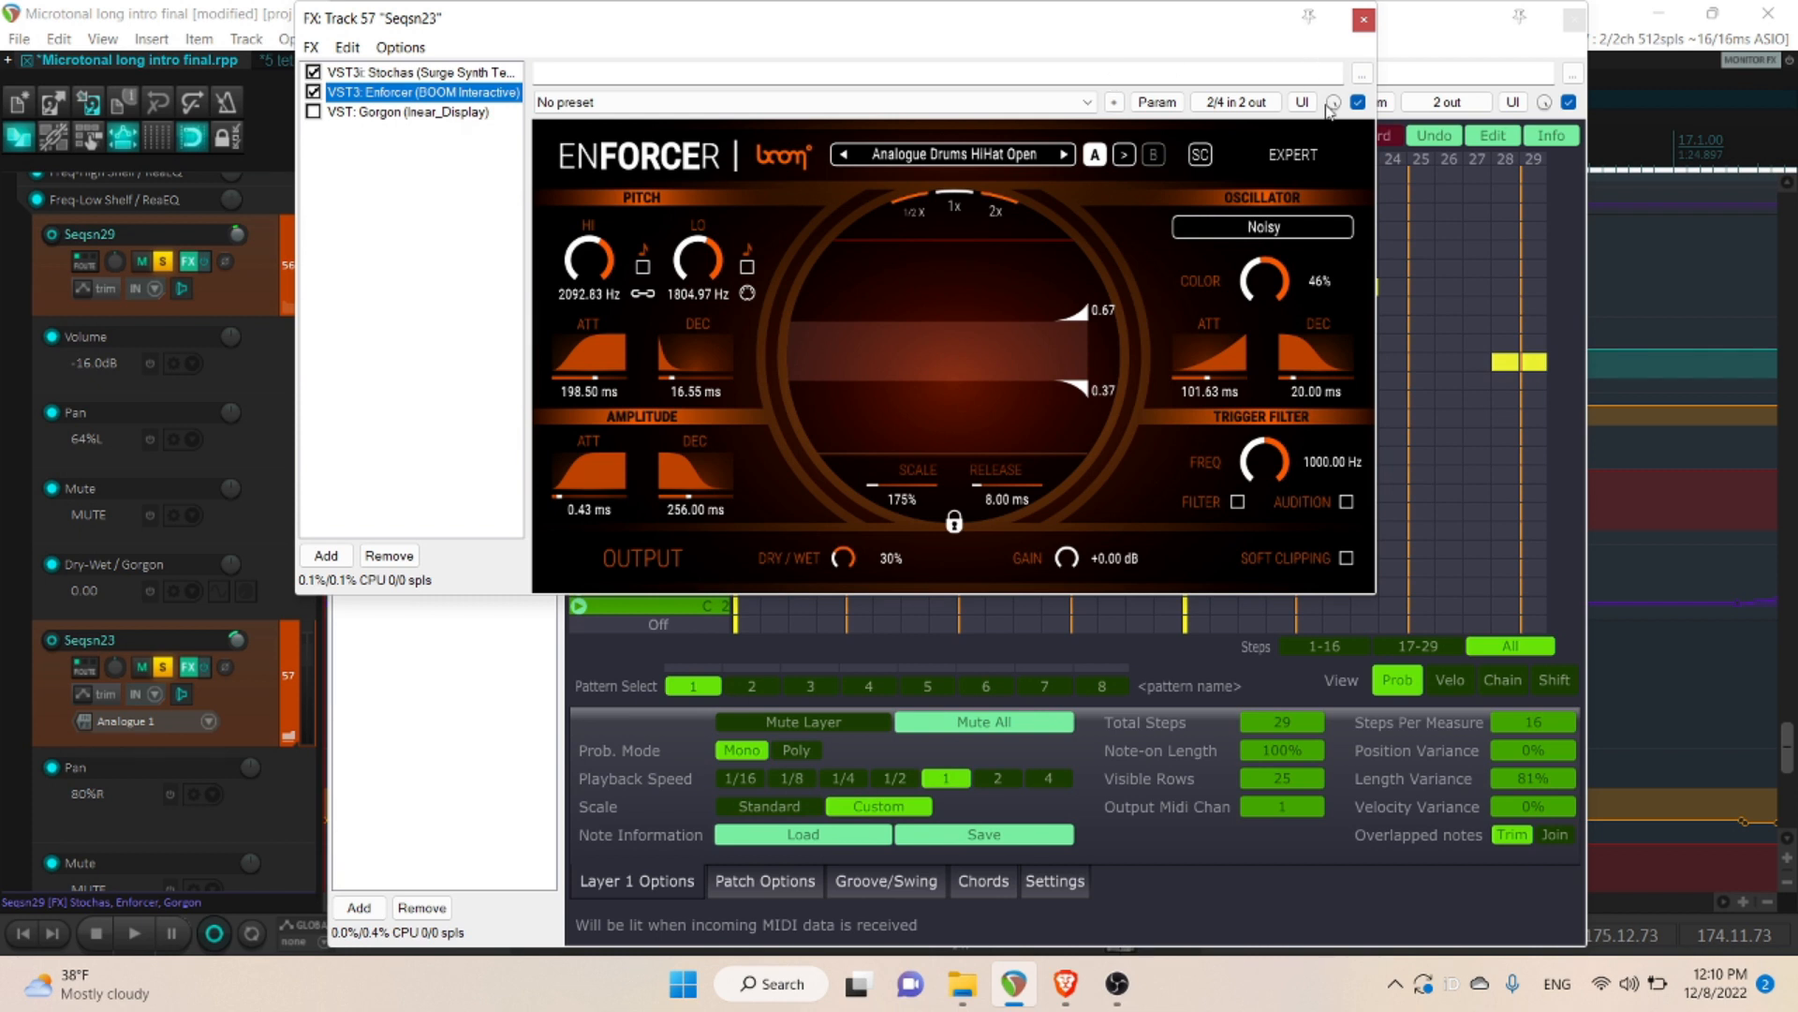
left_click(1366, 21)
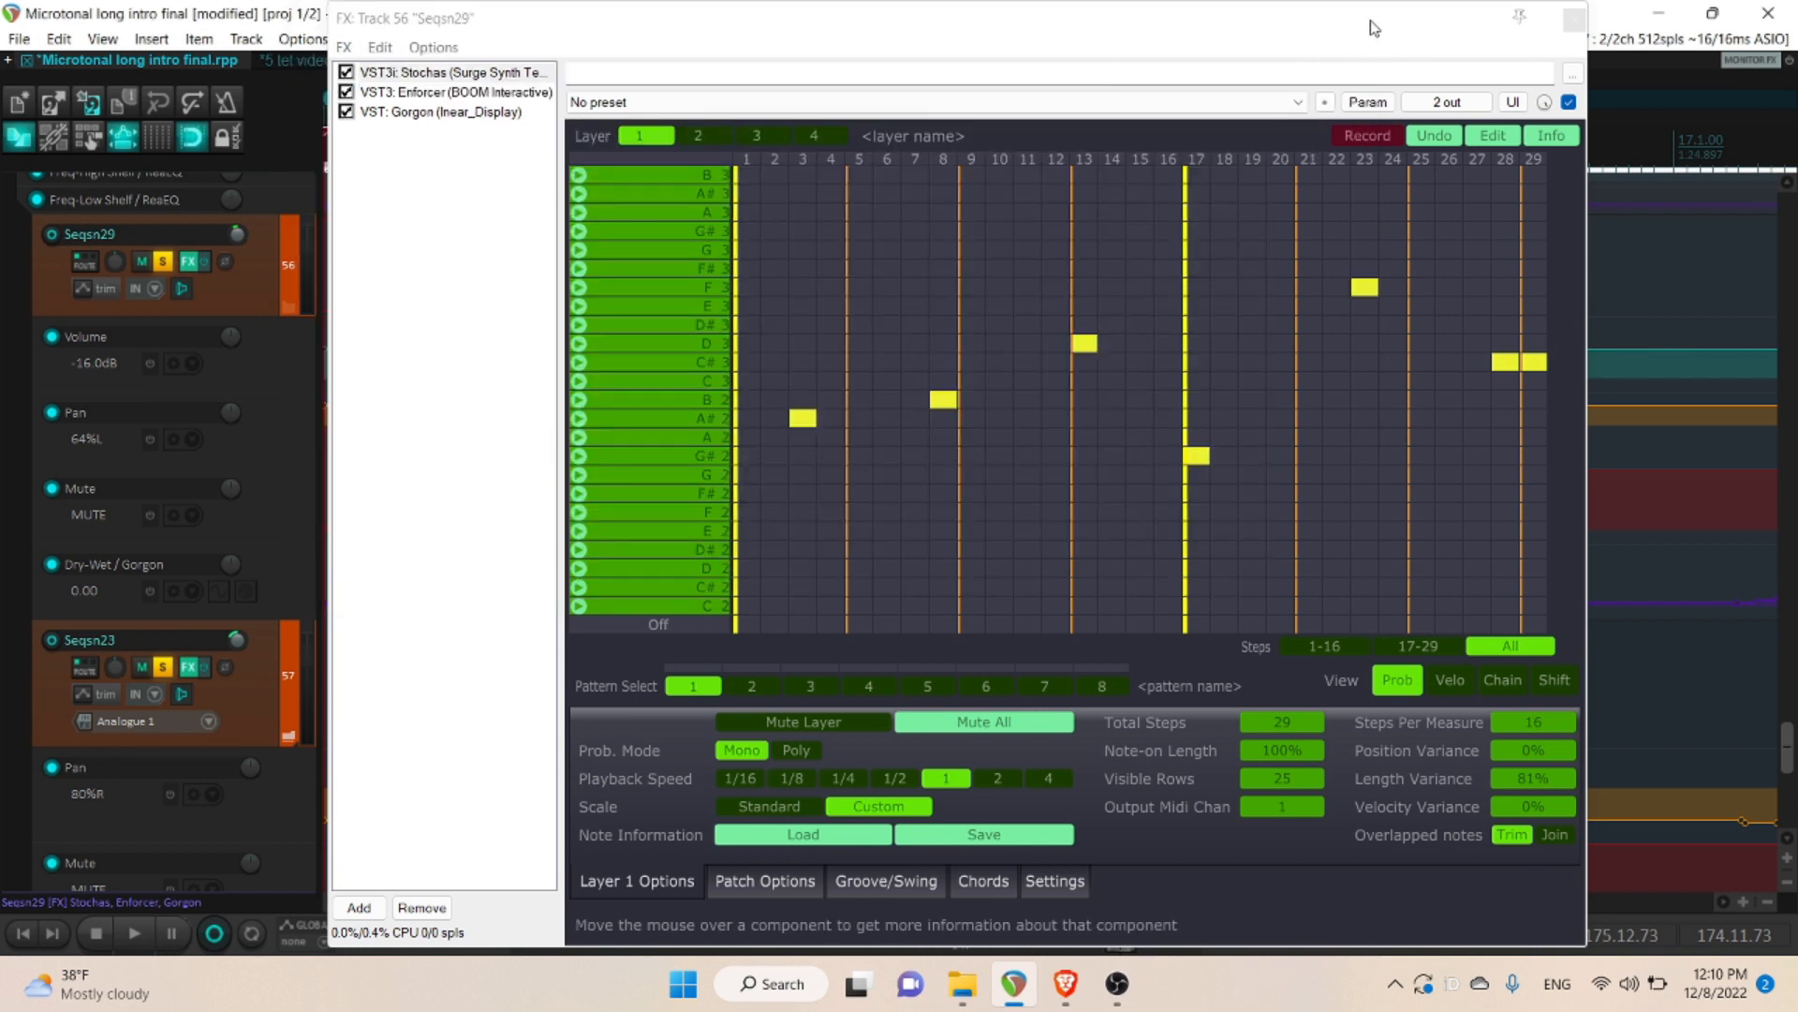
left_click(1573, 20)
- Enlarge the SNFX folder track and open its effects chain on TAL Reverb 4
mouse_move(1789, 737)
left_mouse_down()
mouse_move(1789, 770)
mouse_move(1789, 716)
left_mouse_up()
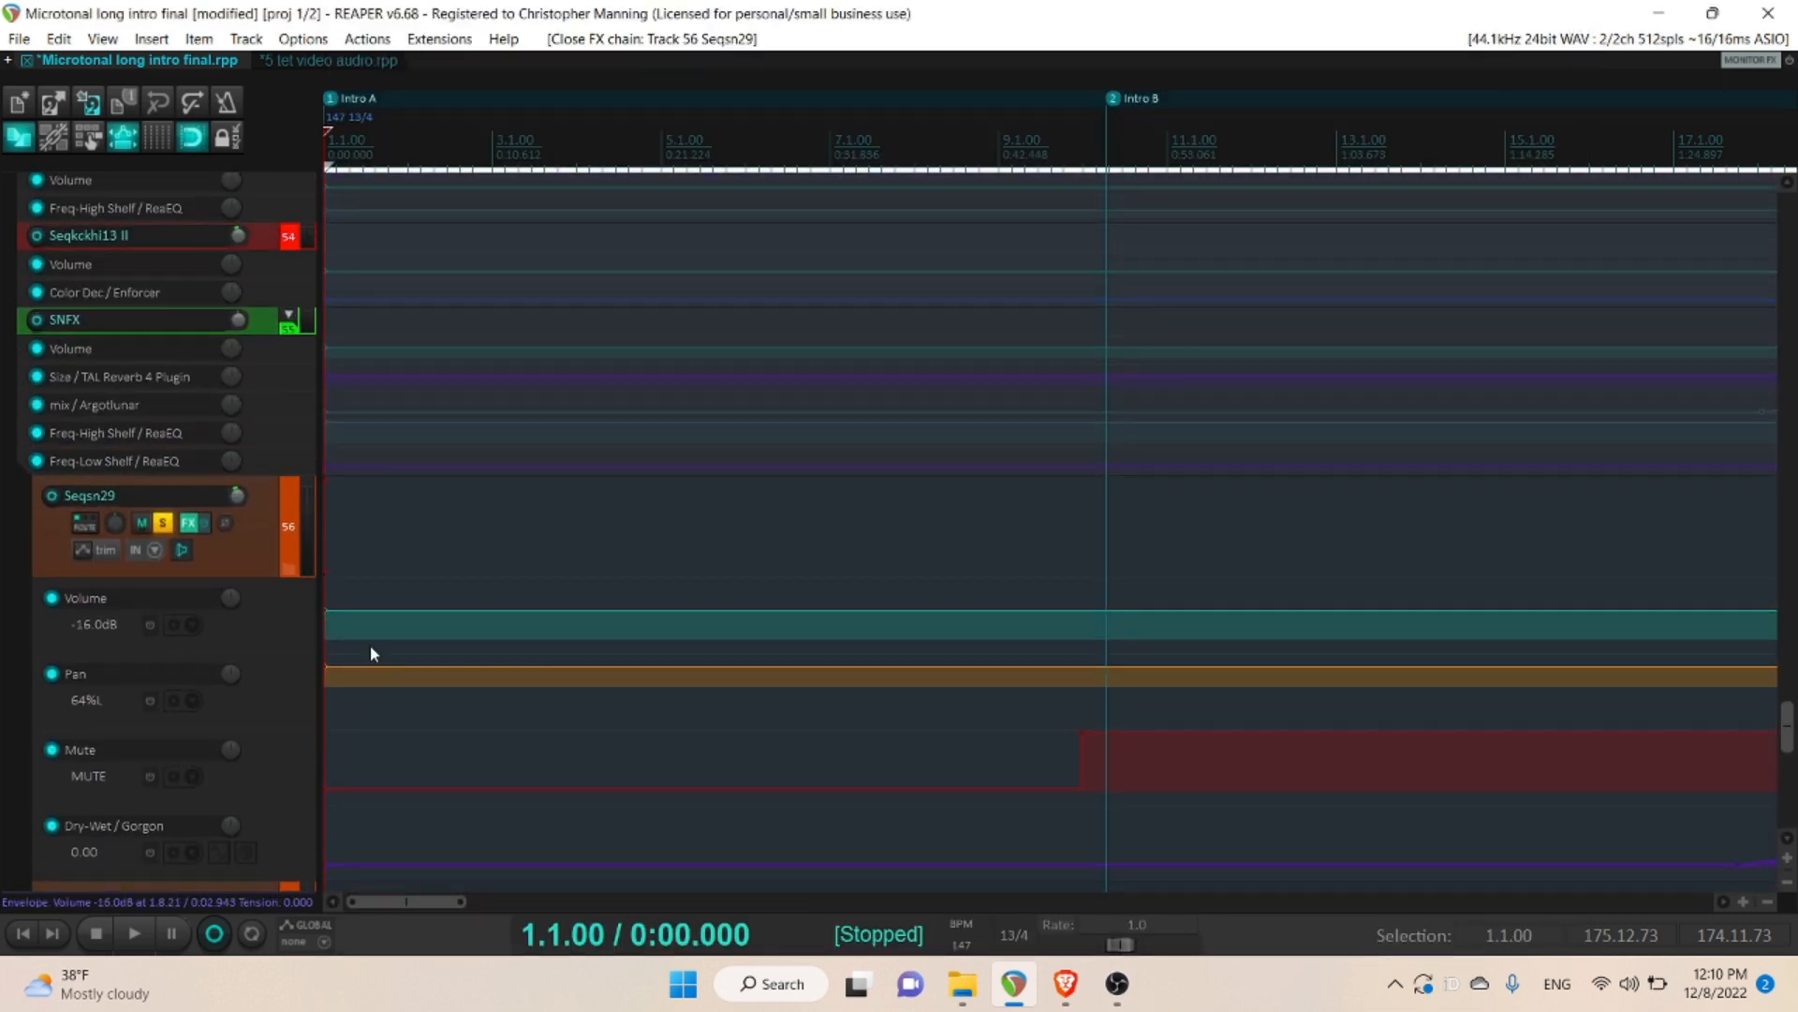
left_click_drag(135, 333, 146, 407)
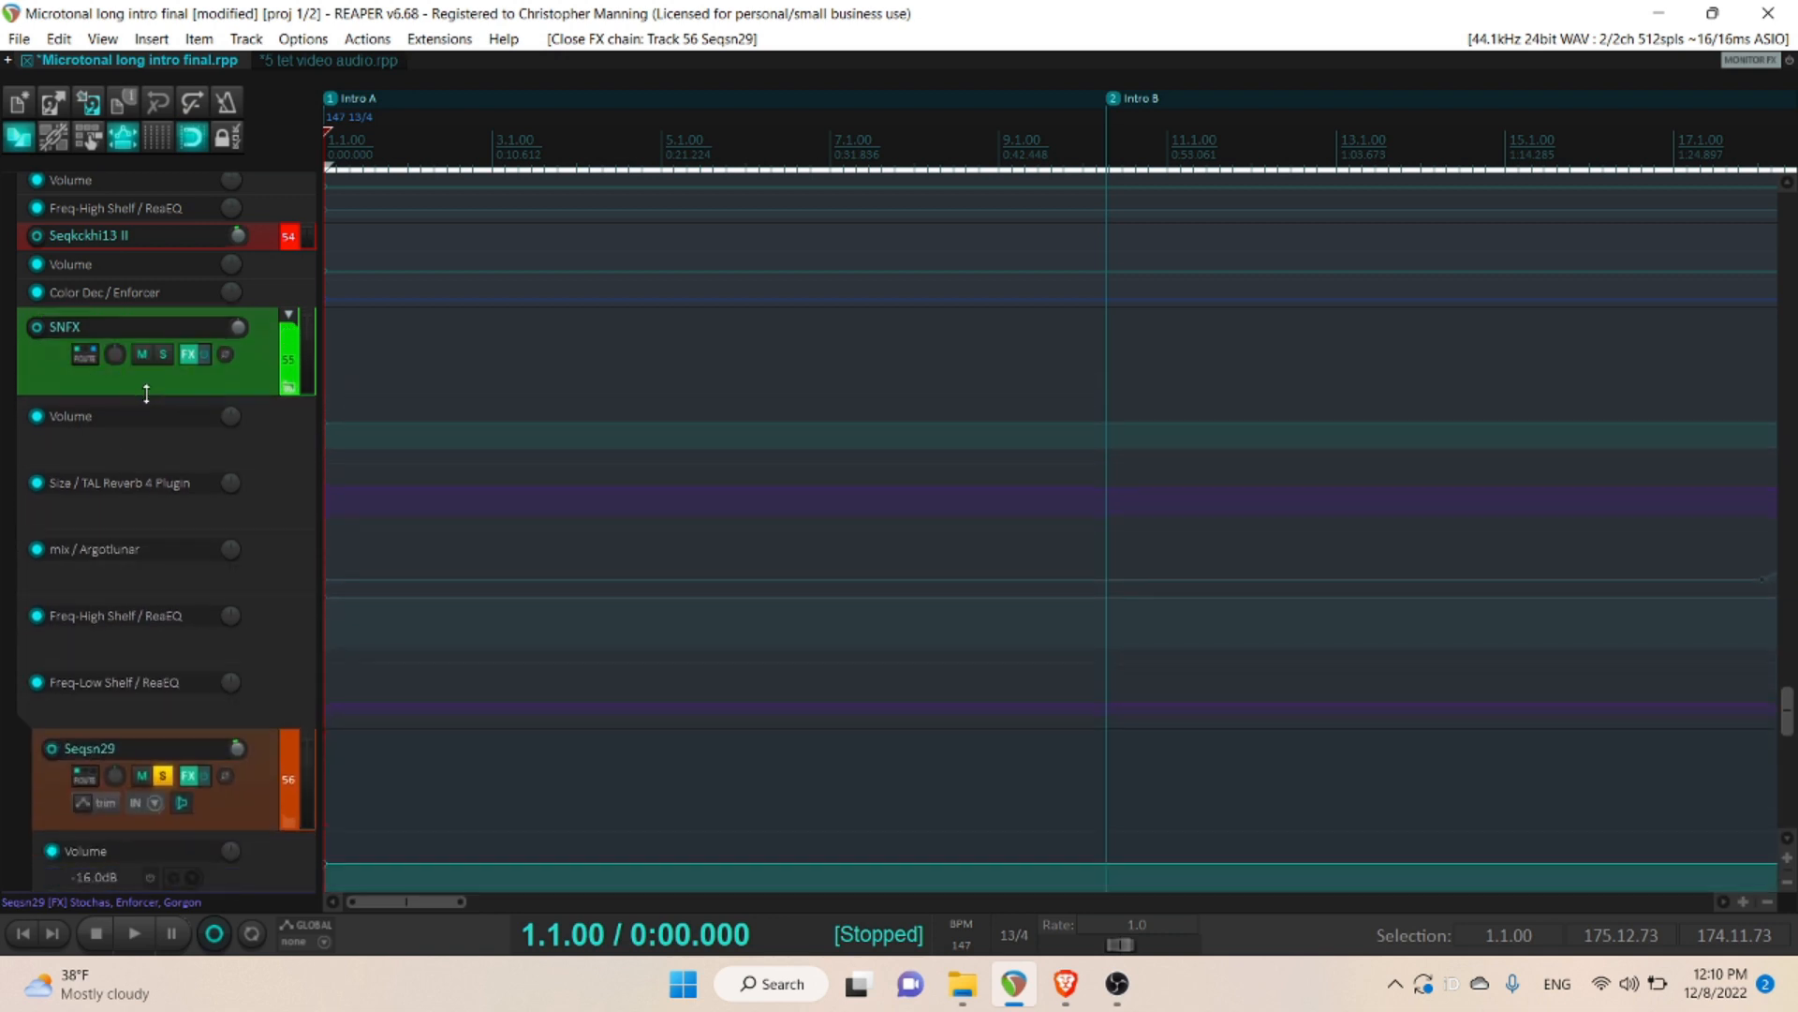
left_click(189, 354)
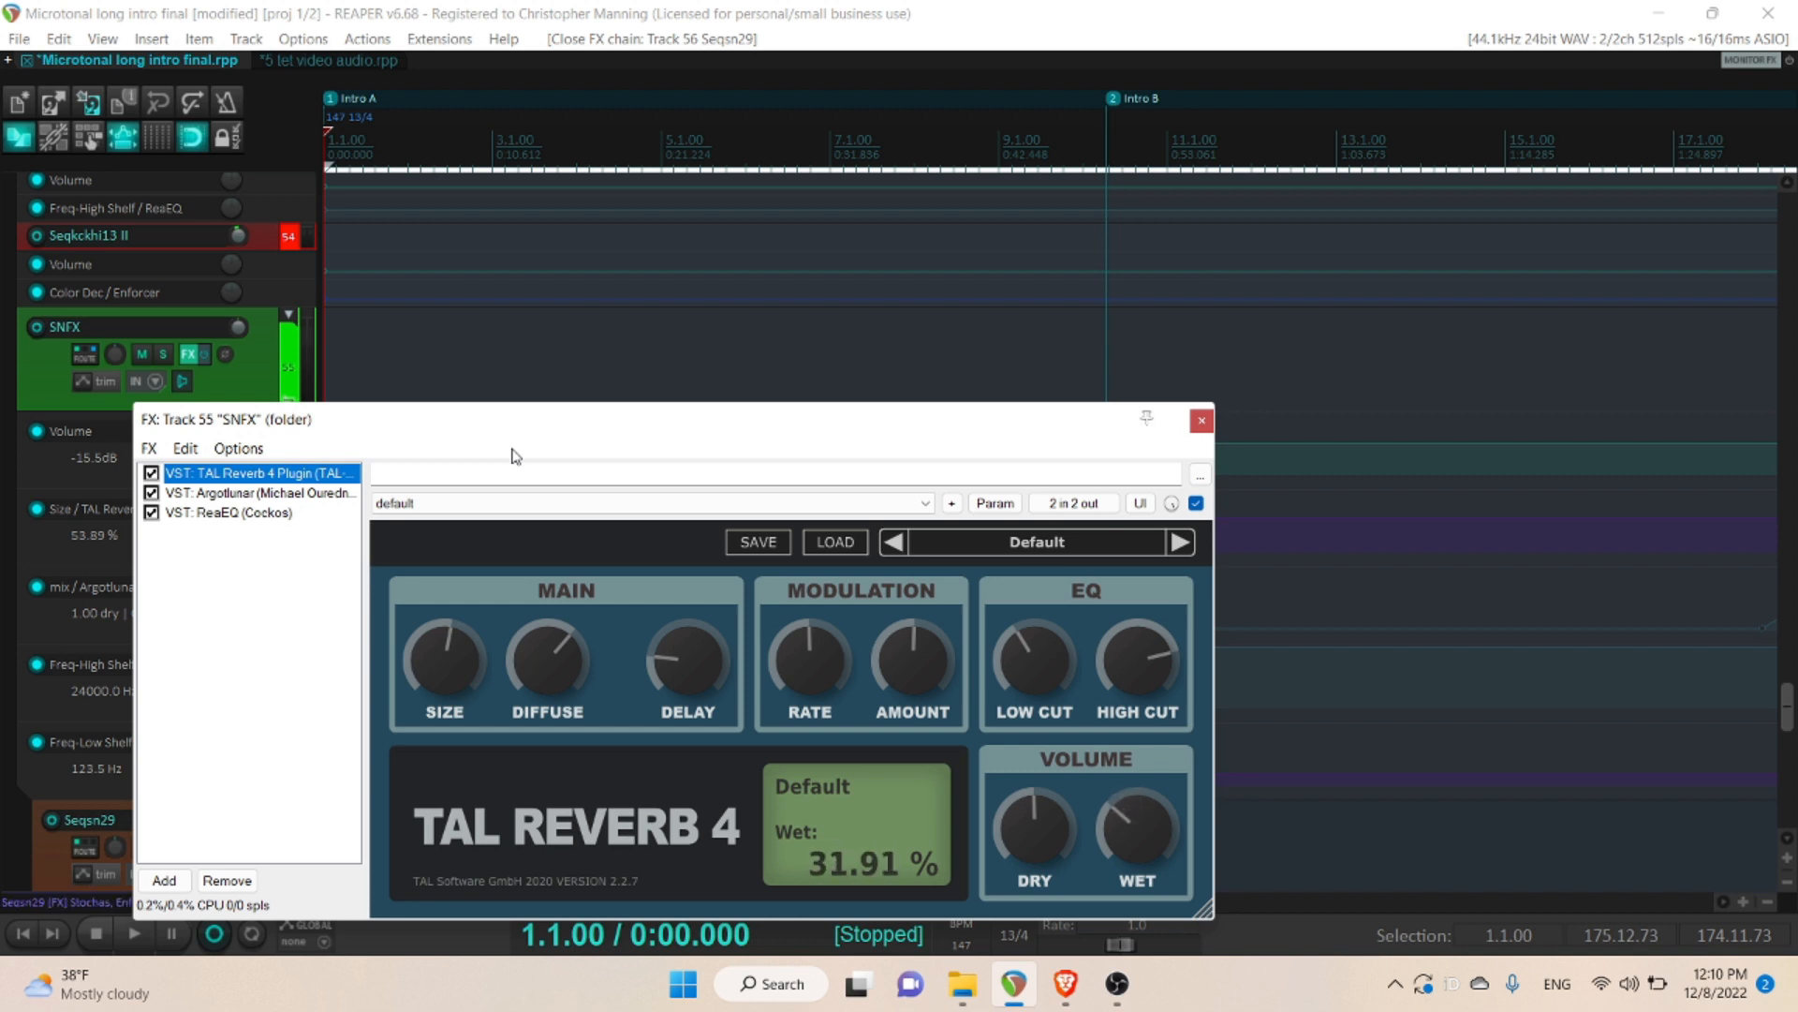
- Inspect the parameter modulation settings for TAL Reverb 4's Wet control, closing the modulation window when finished
left_click(1143, 821)
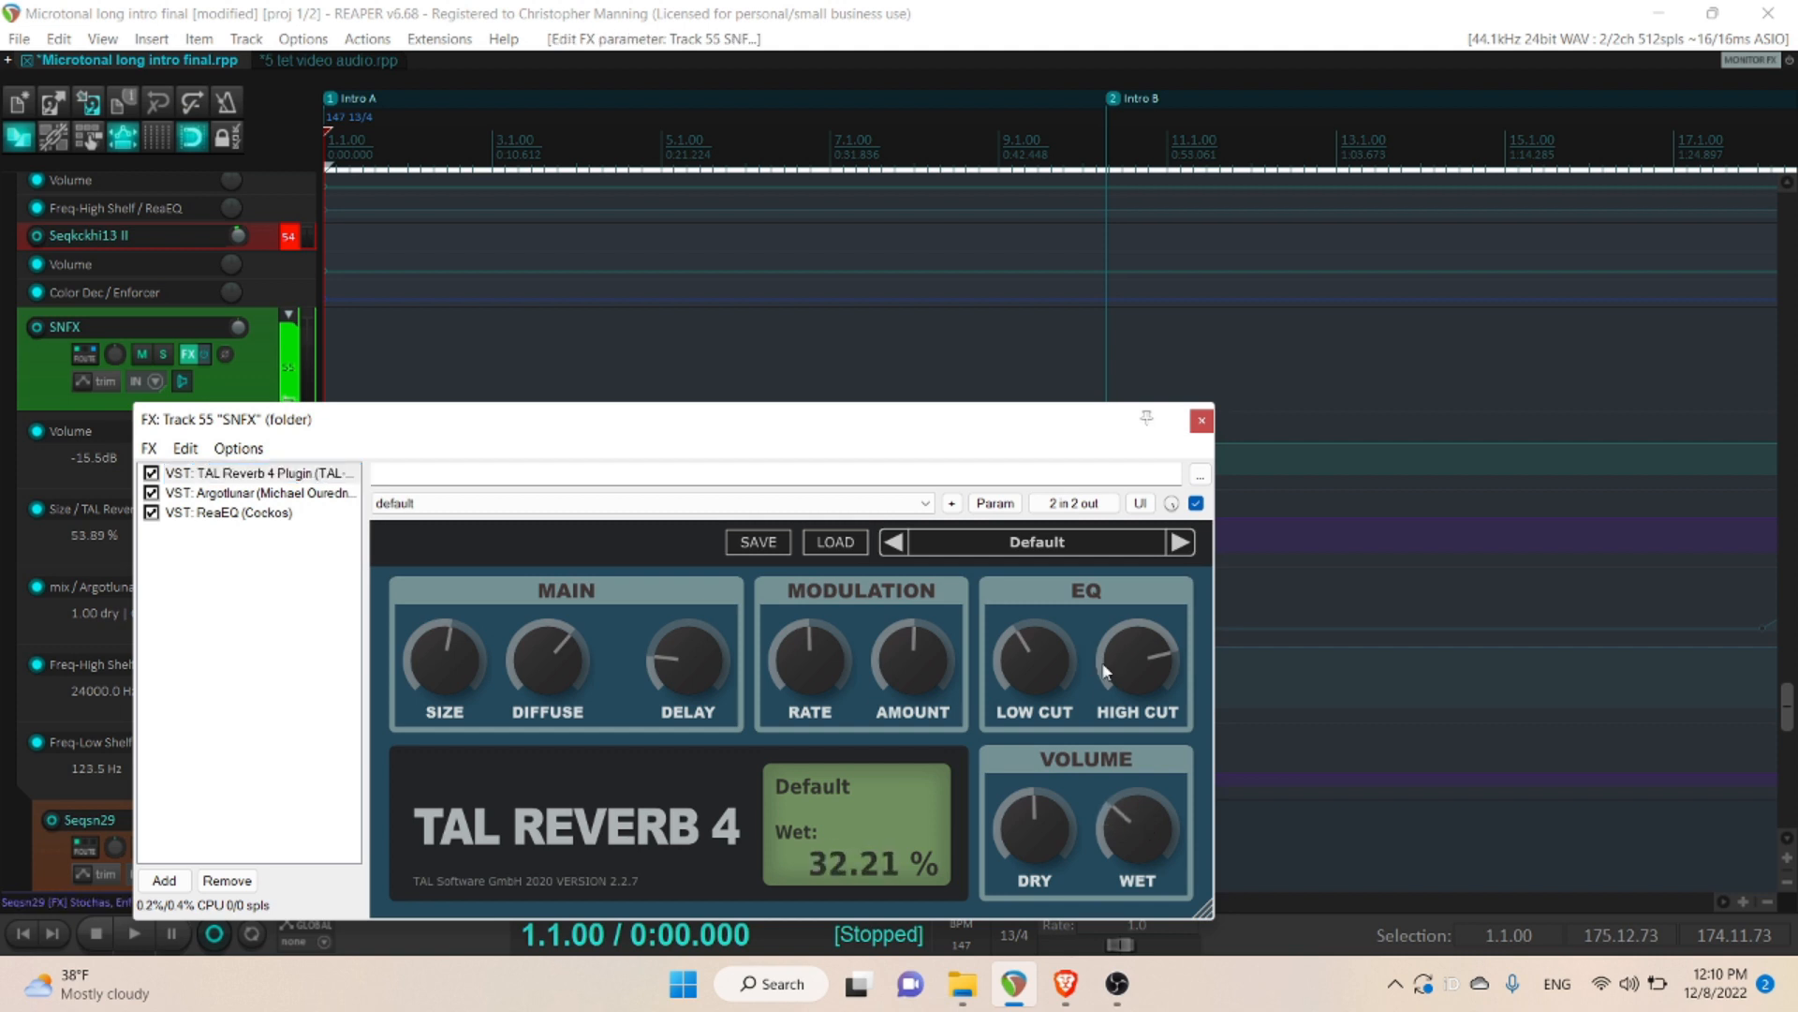
left_click(995, 503)
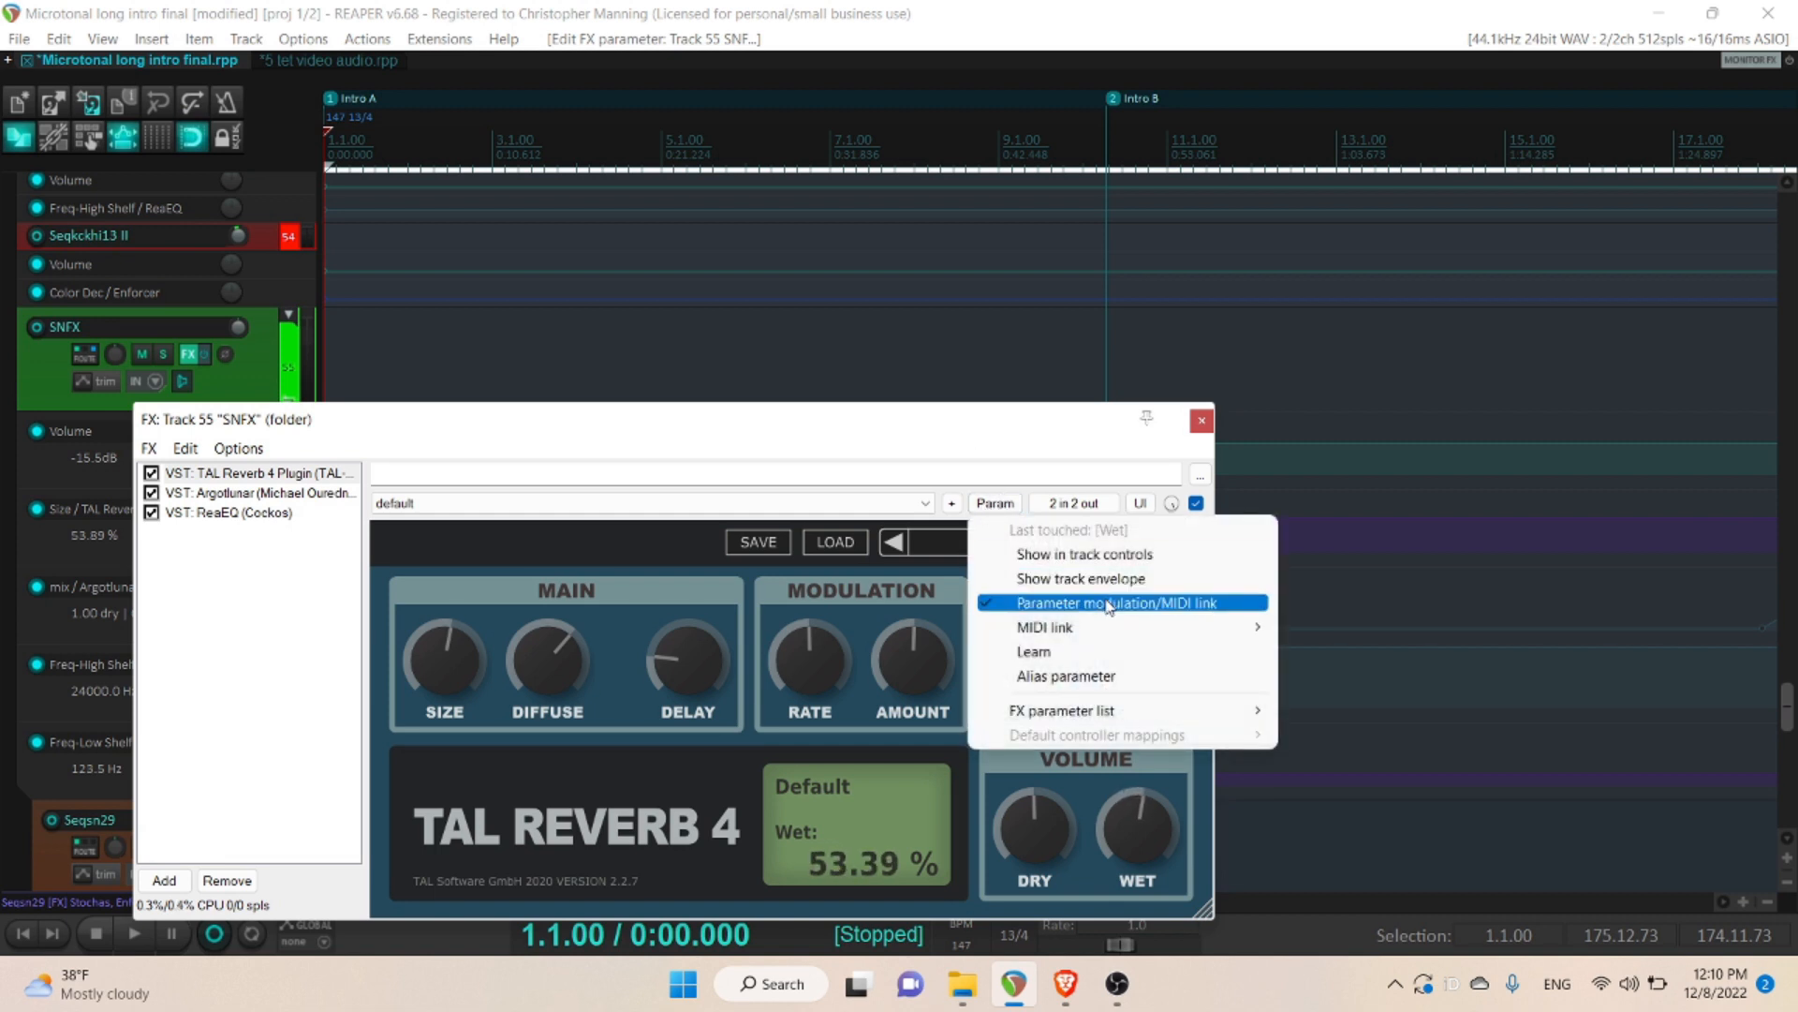
left_click(1108, 604)
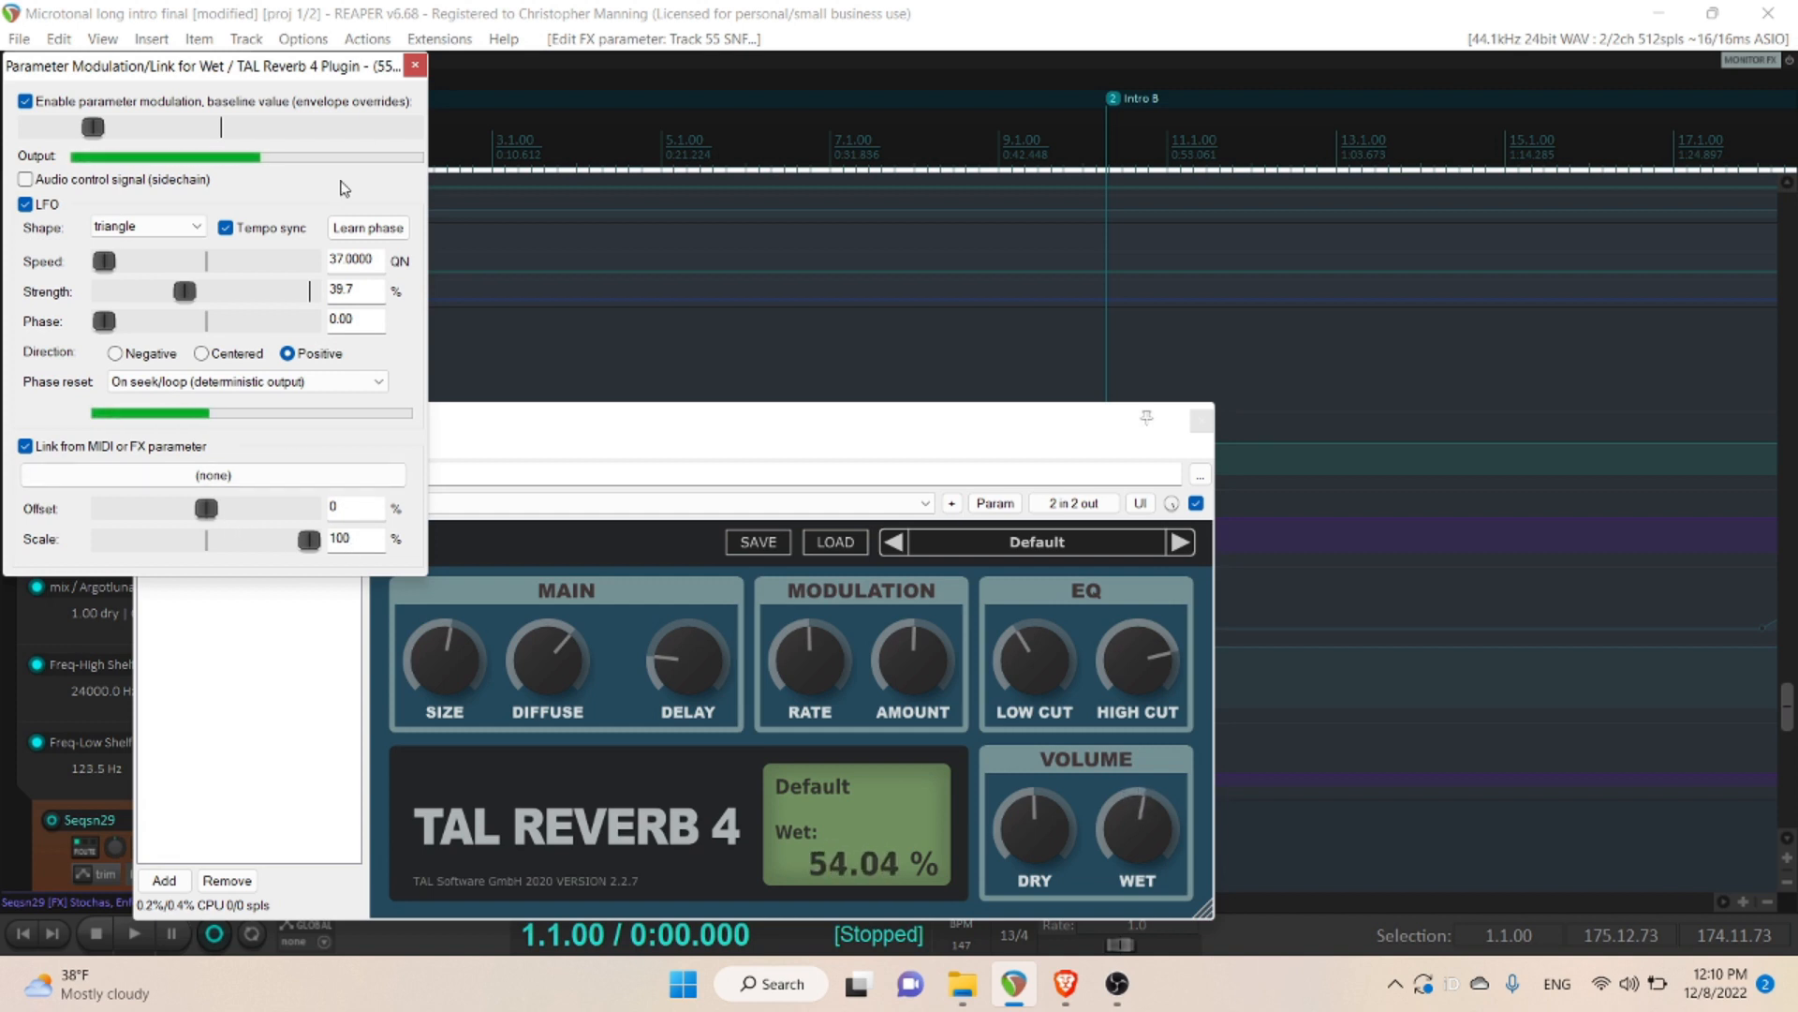
left_click(415, 65)
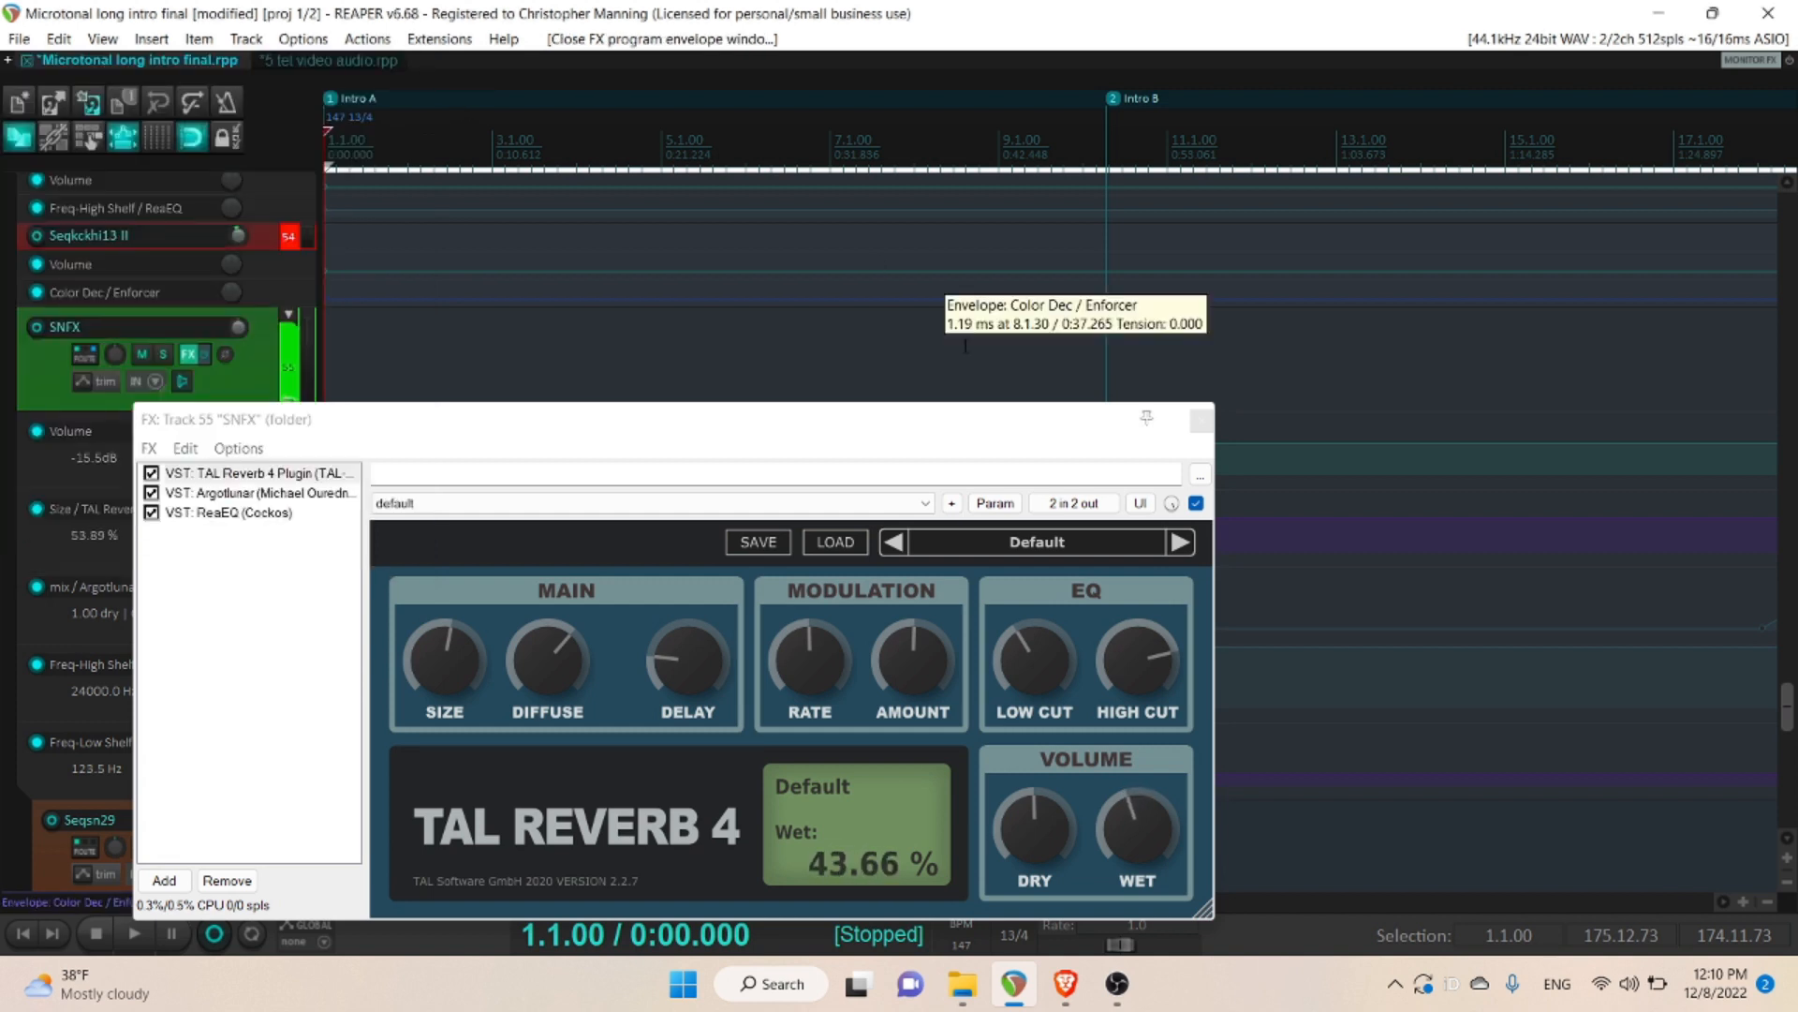
- Close the SNFX effects chain and play the soloed snare tracks from where Seqsn29's Mute envelope switches, just before Intro B
left_click(1201, 420)
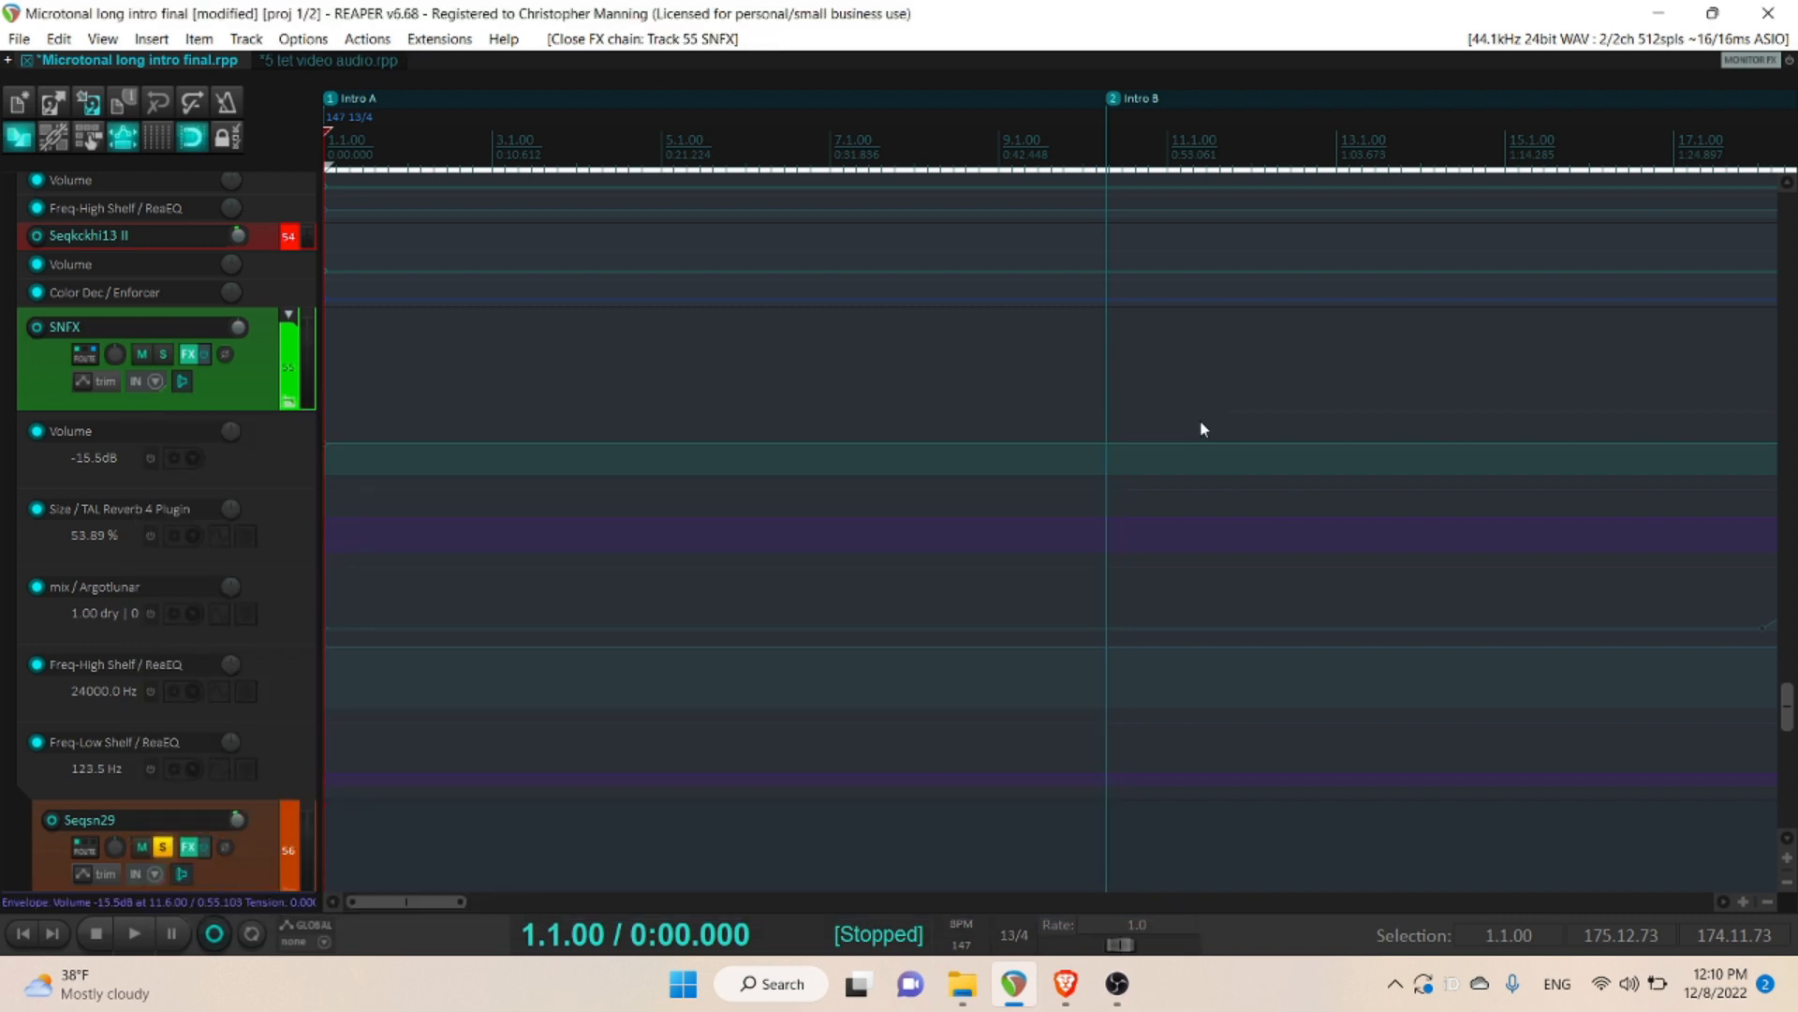
left_click_drag(1786, 706, 1789, 750)
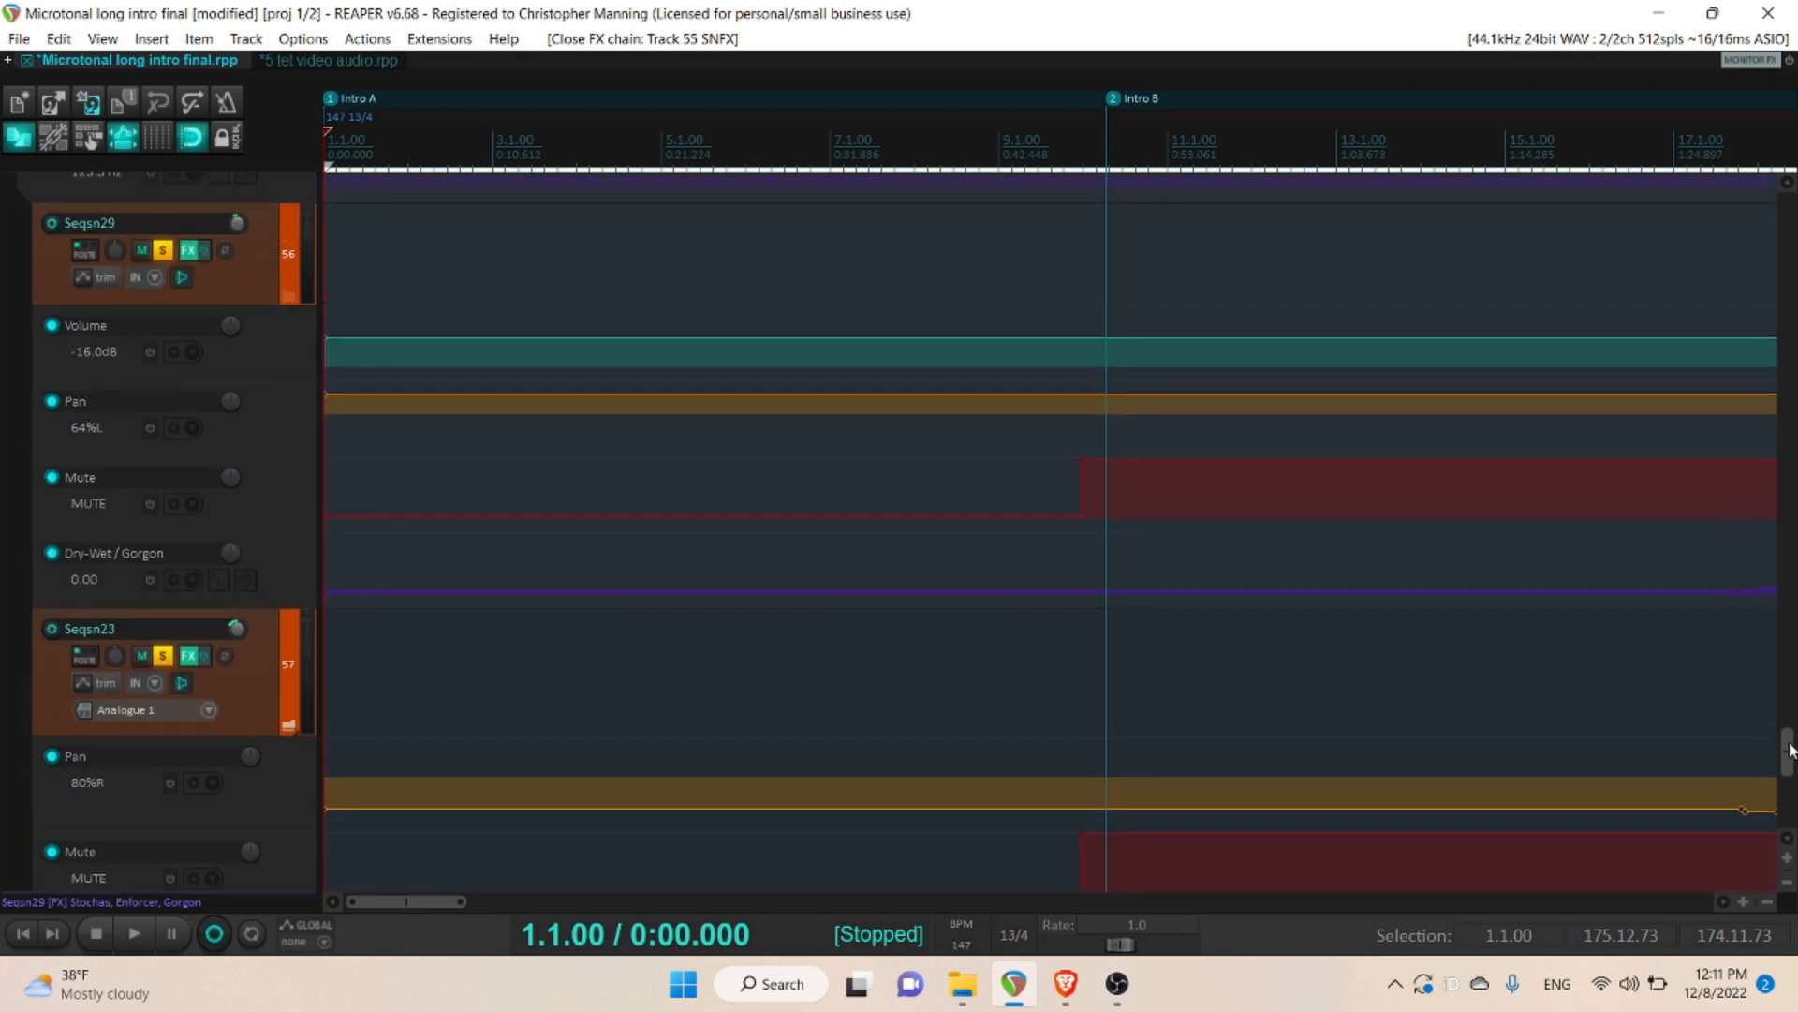
left_click(1075, 479)
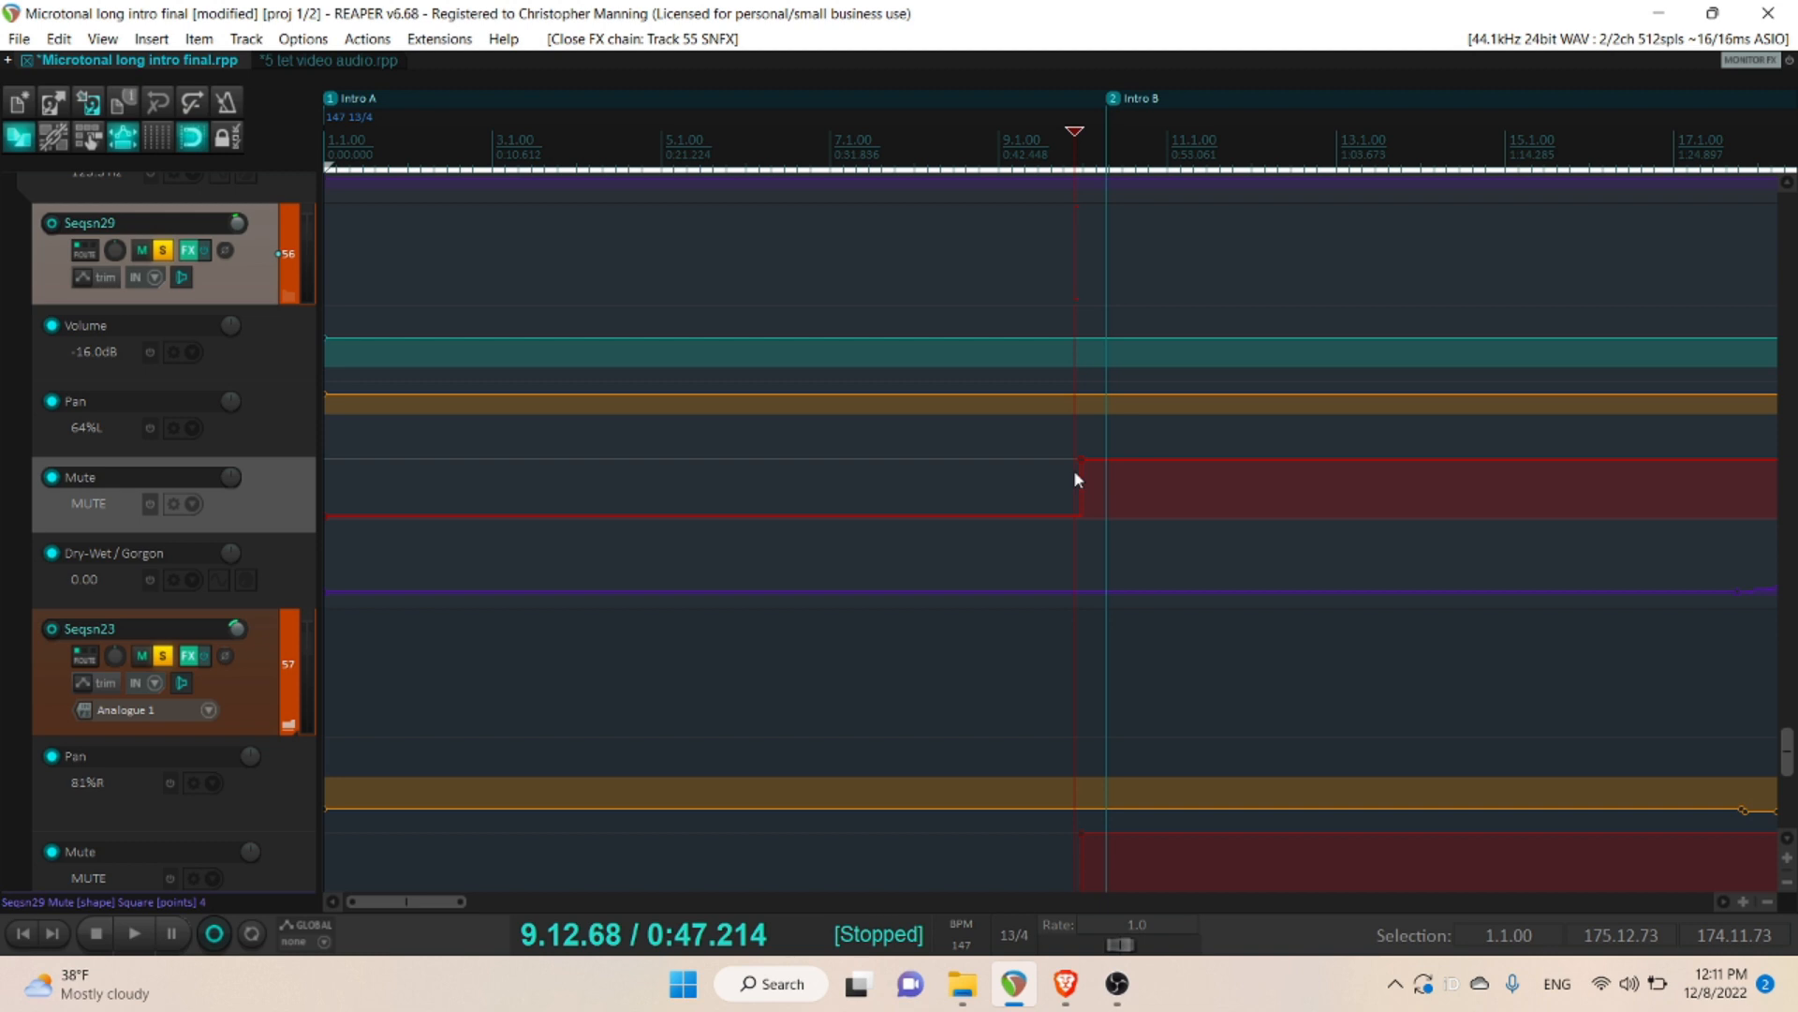
key("space")
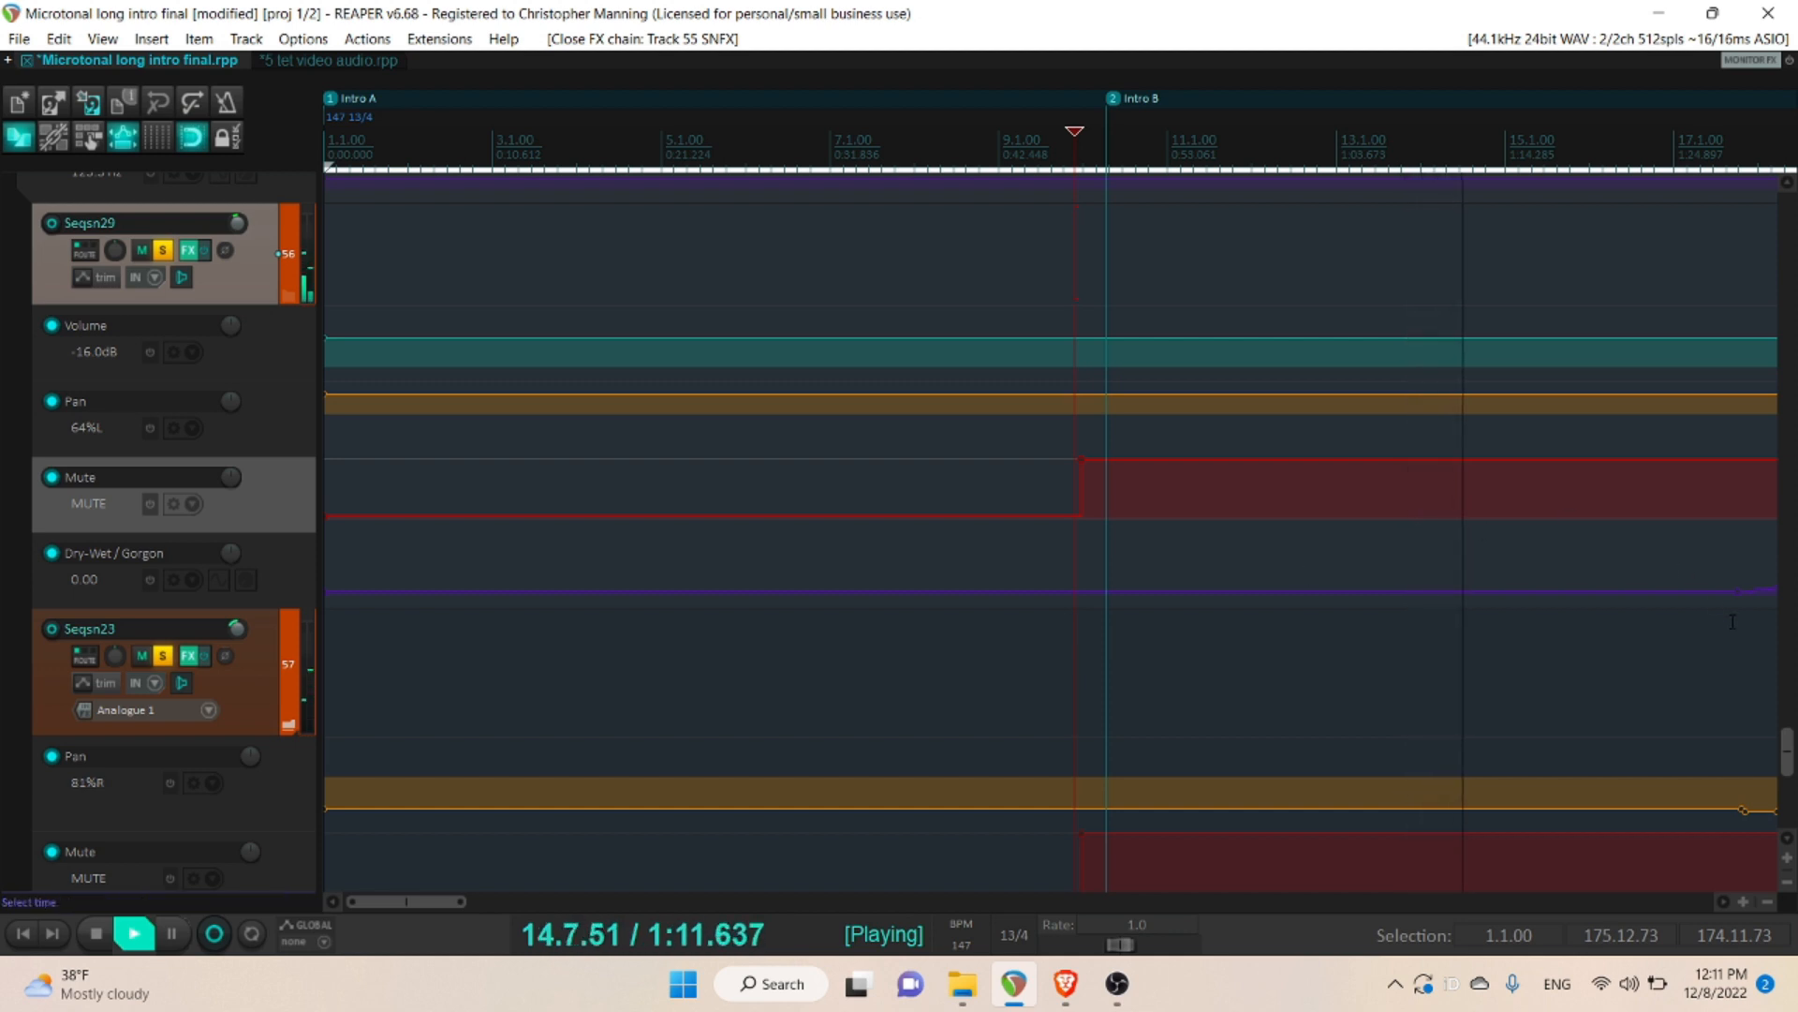
mouse_move(1794, 747)
left_mouse_down()
mouse_move(1794, 690)
mouse_move(1795, 781)
left_mouse_up()
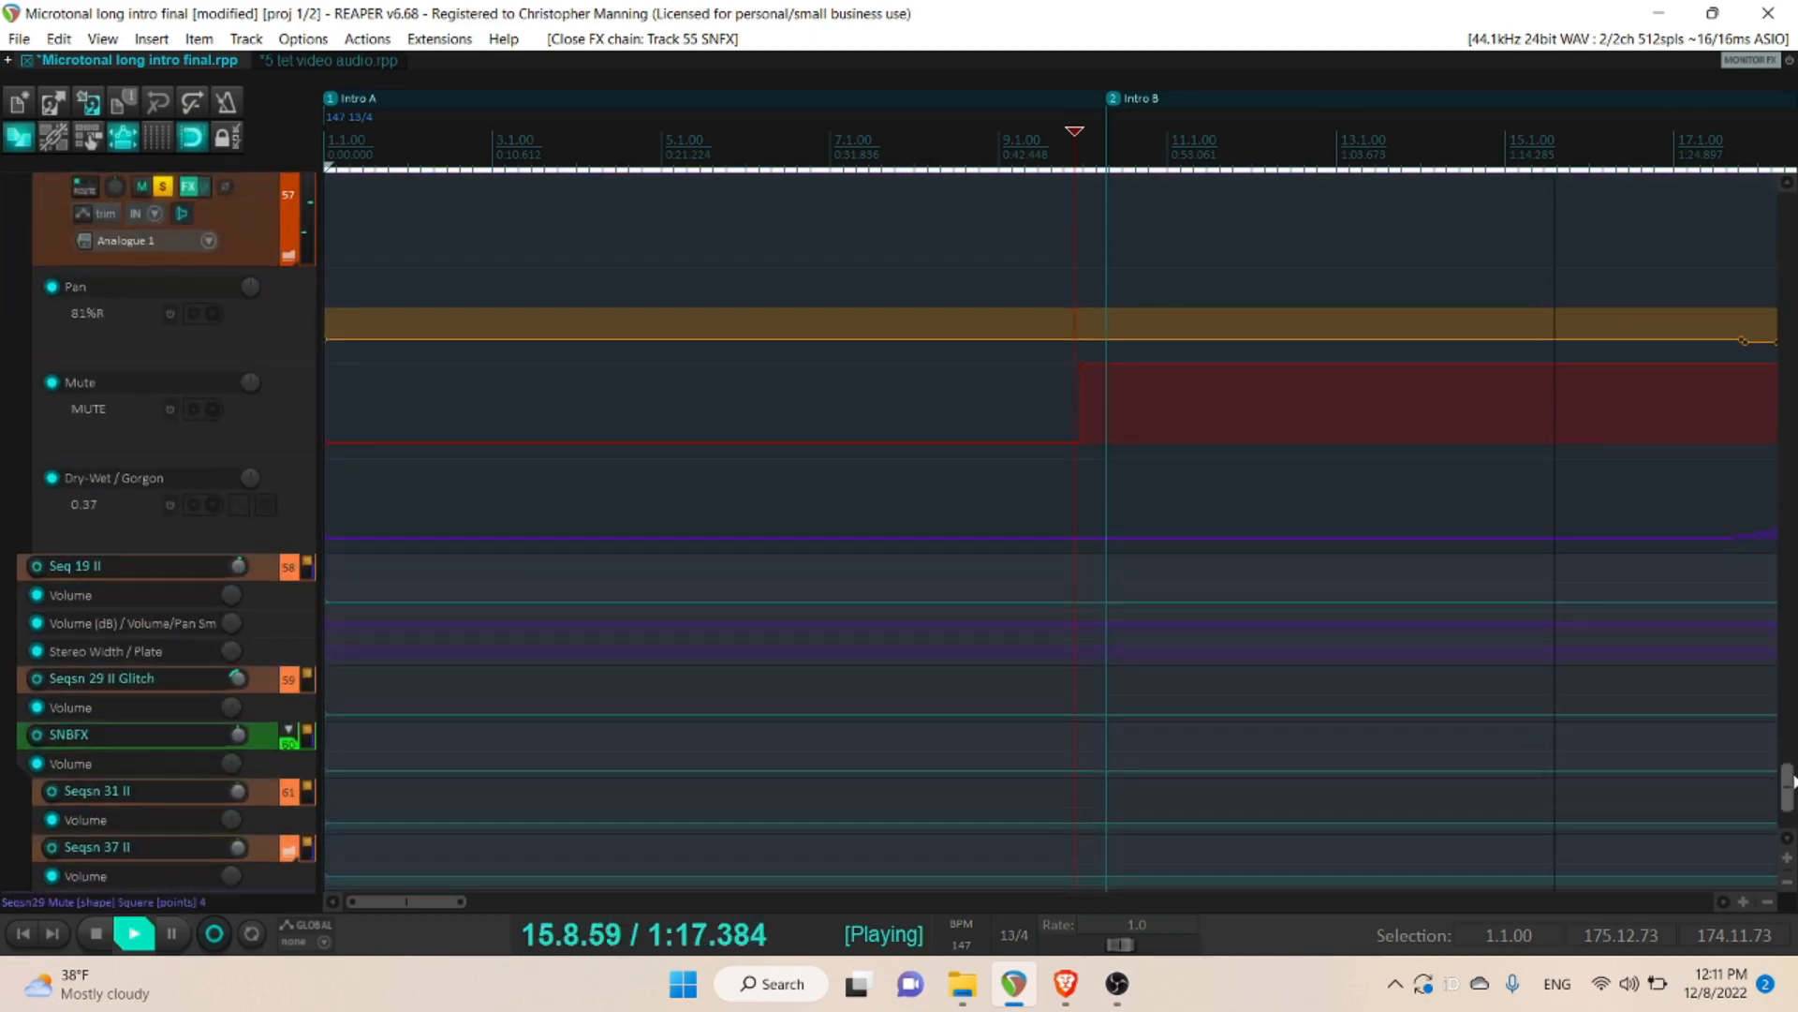
key("space")
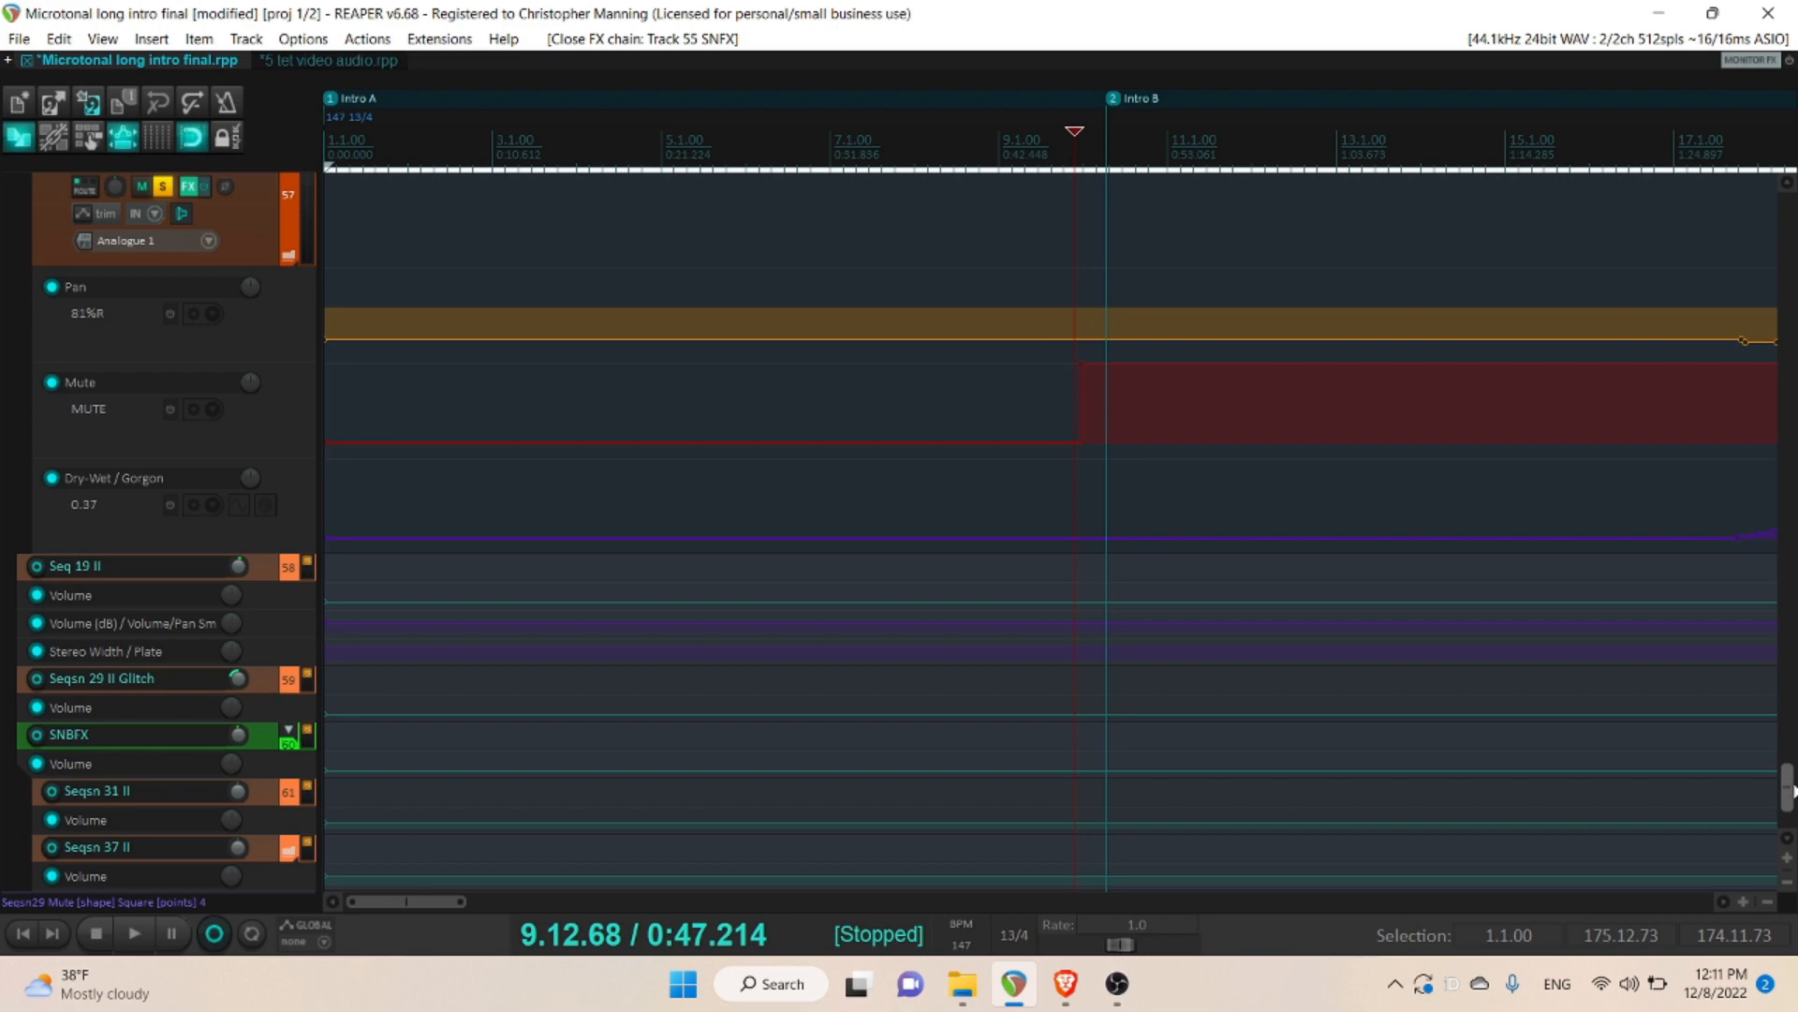
- Solo the Seqkck17 kick track and play it together with the soloed snares from the same point, stopping playback when finished
left_click_drag(1793, 791, 1786, 616)
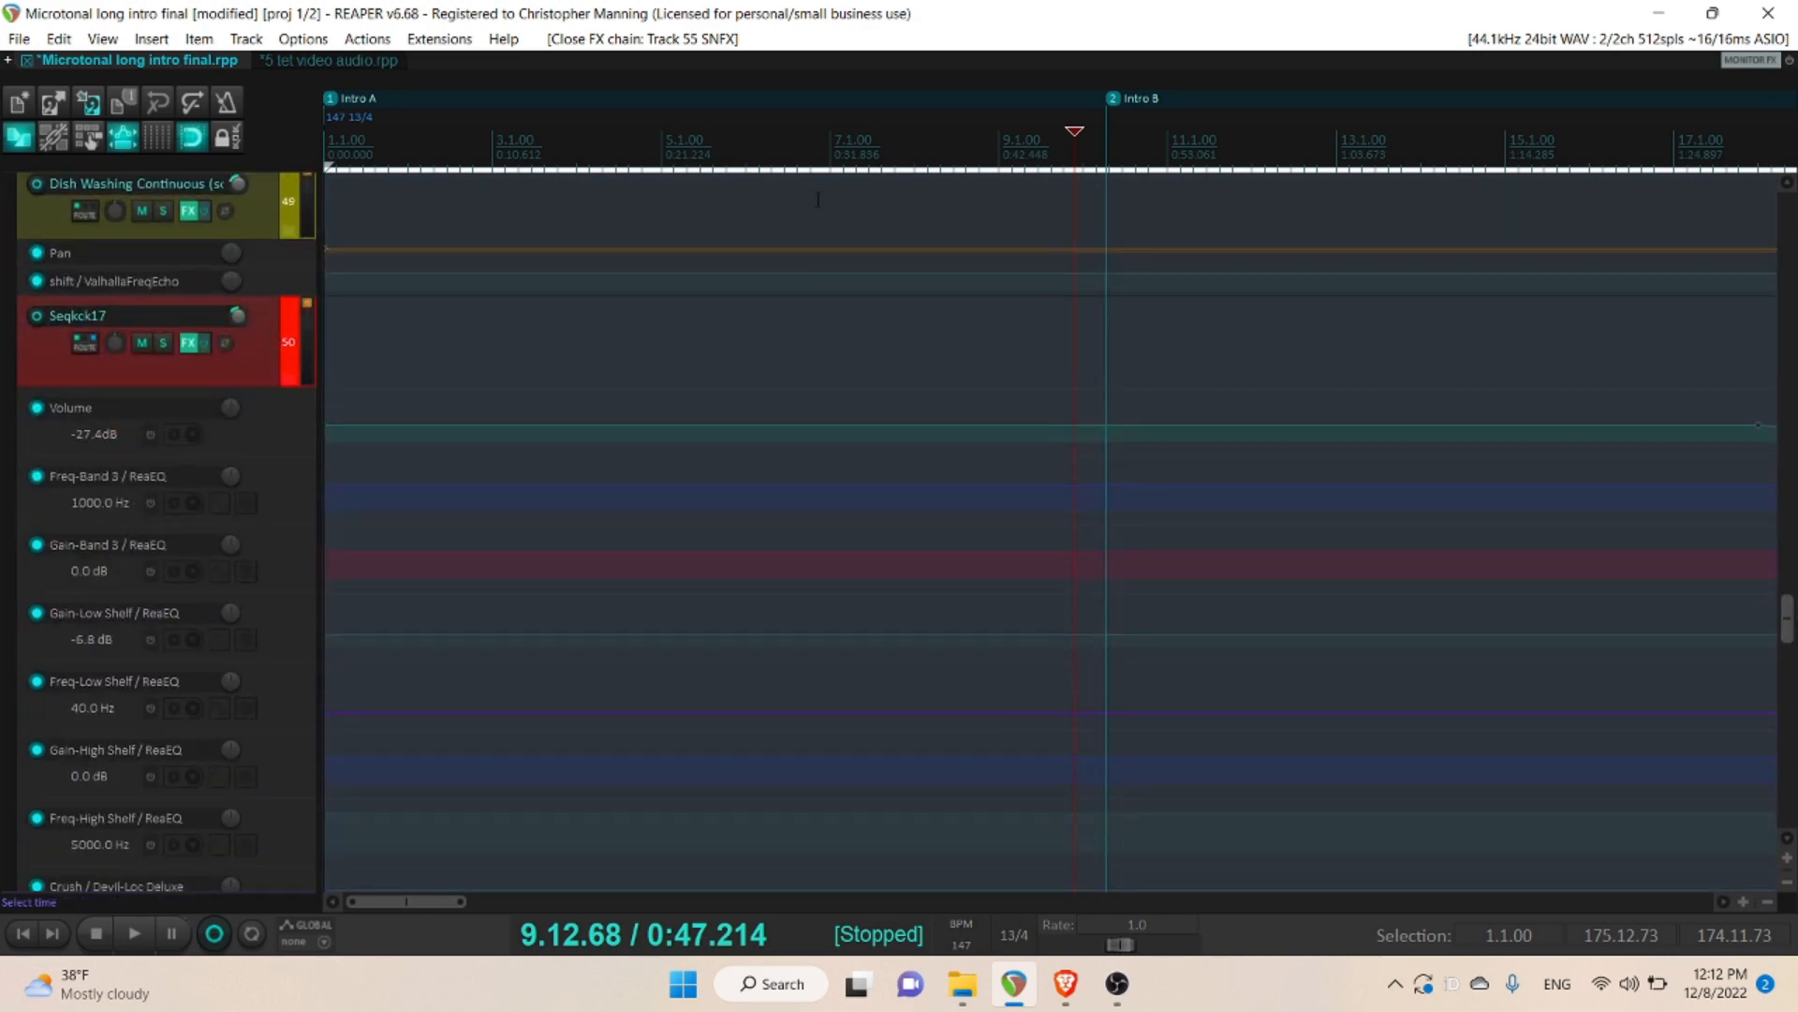
left_click(163, 342)
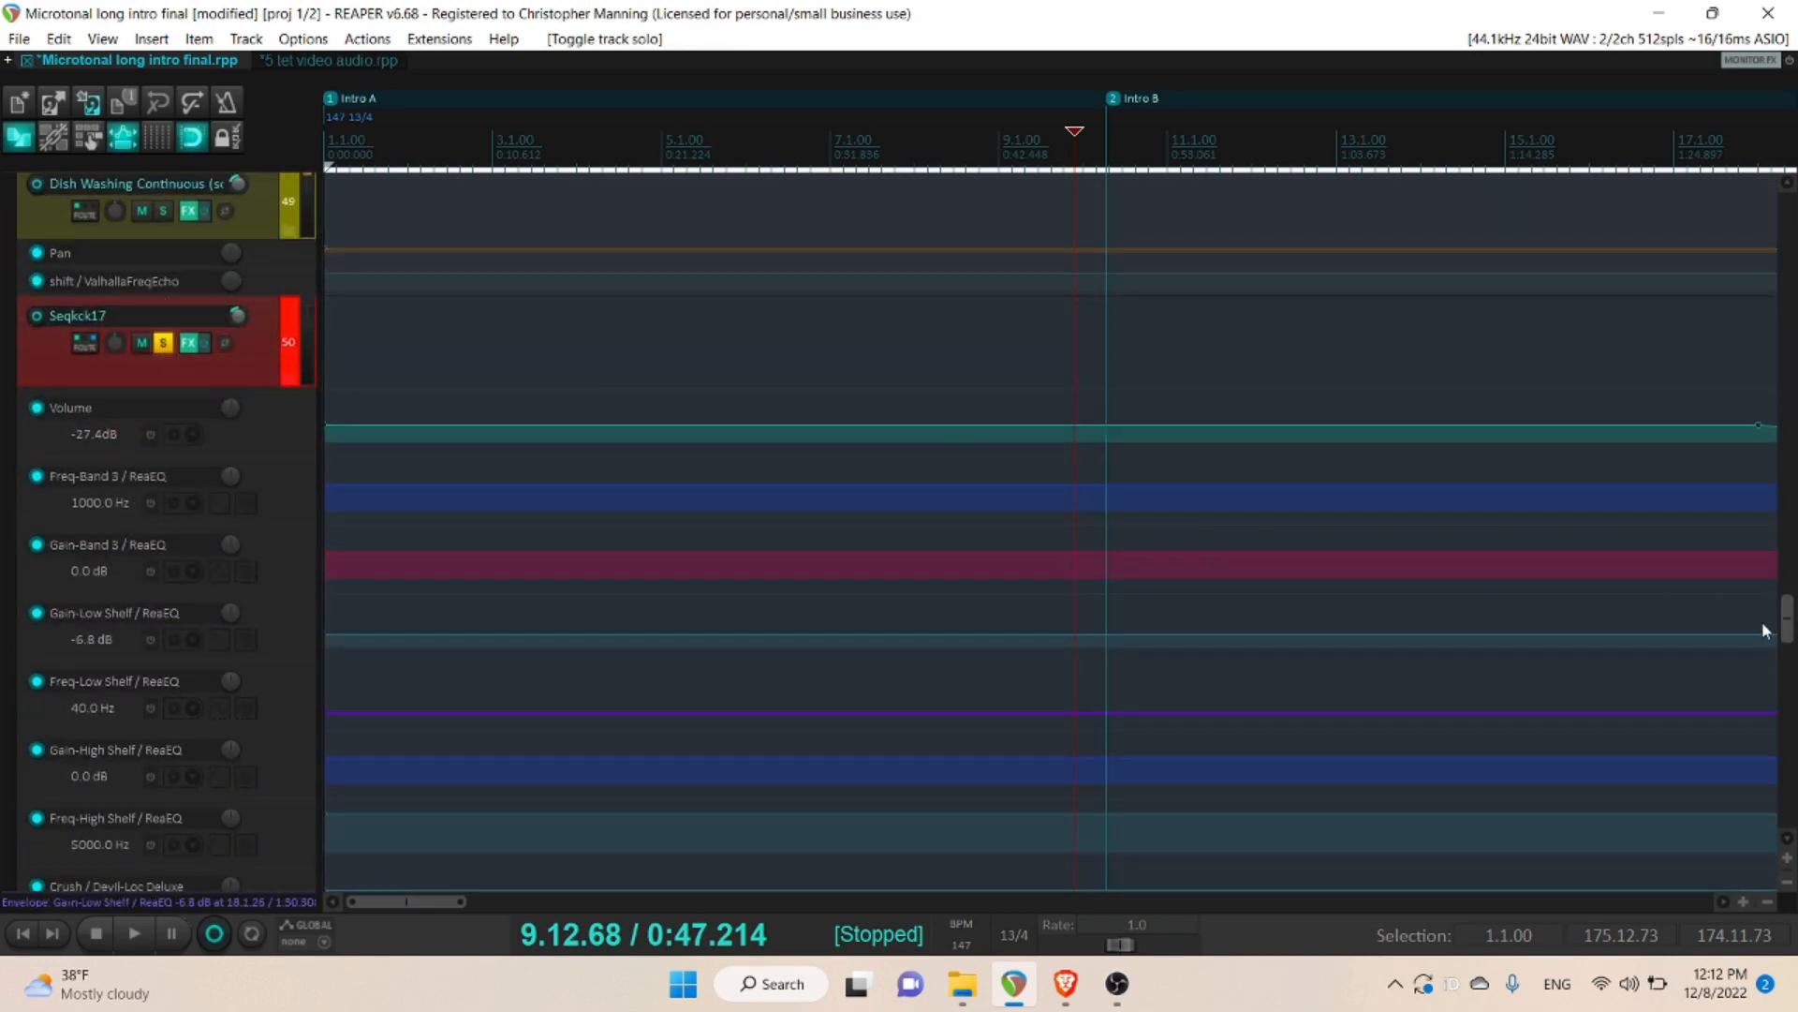
left_click_drag(1791, 653, 1789, 759)
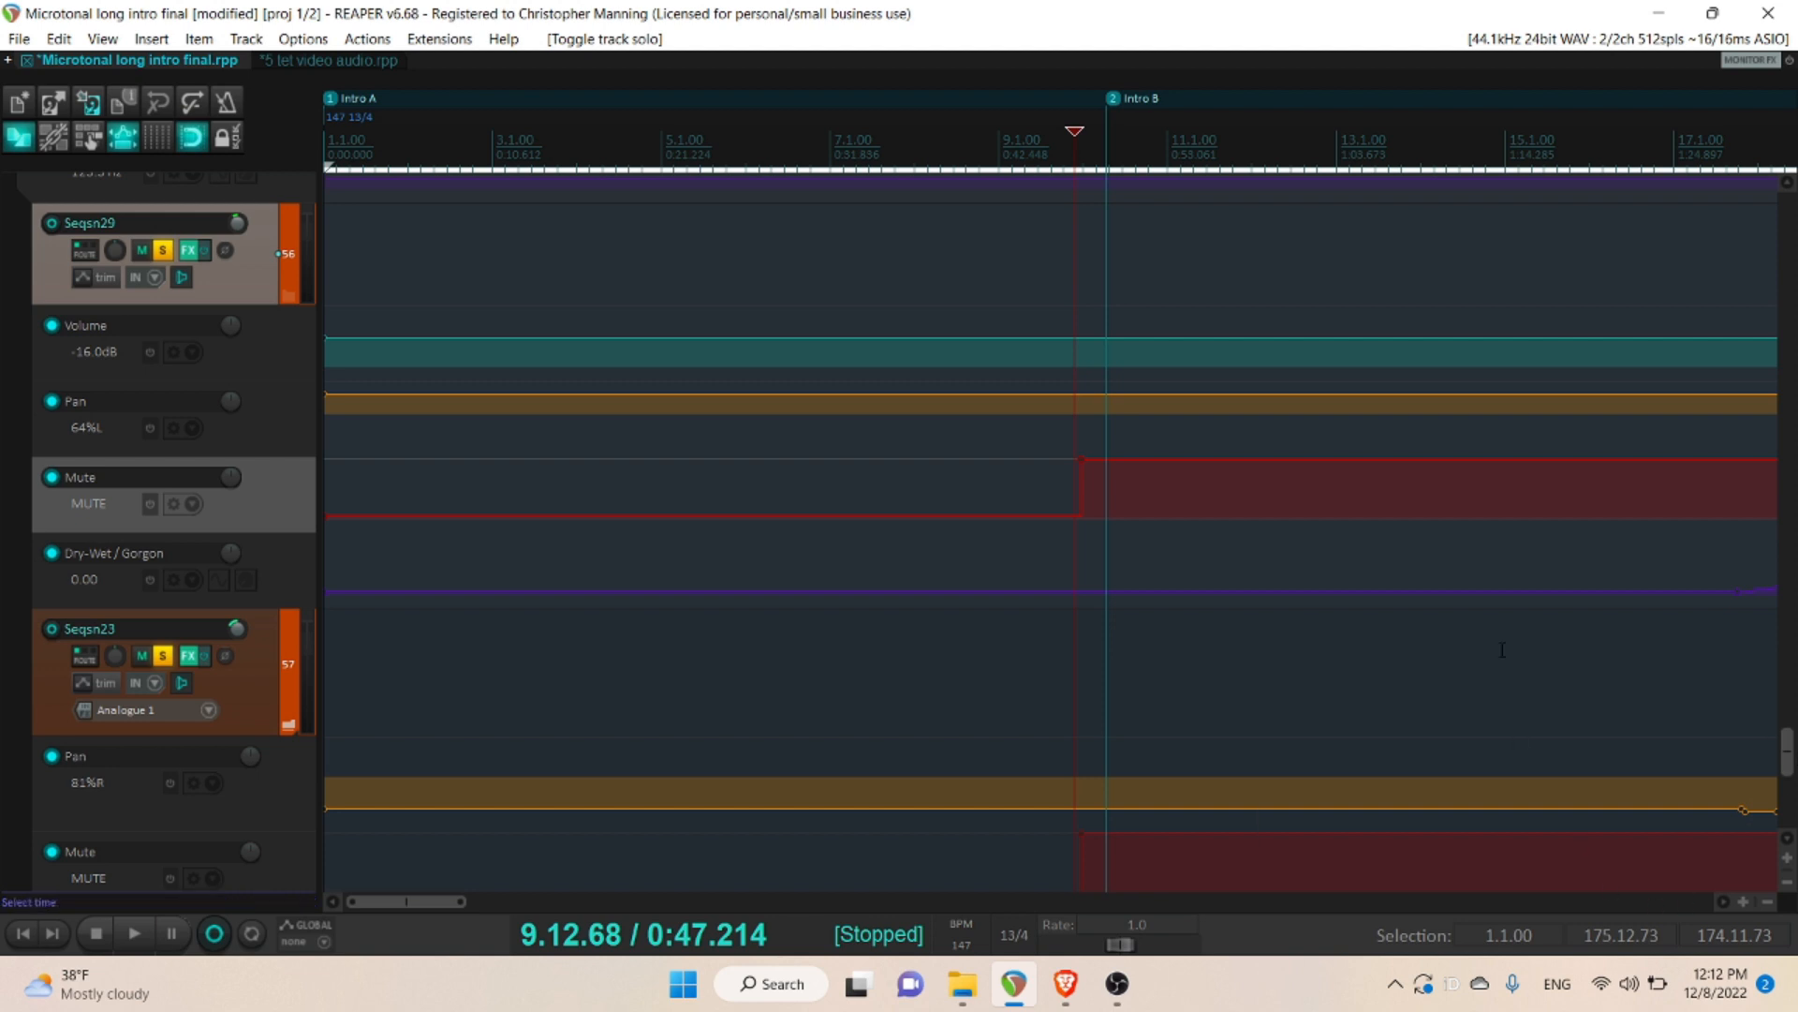
key("space")
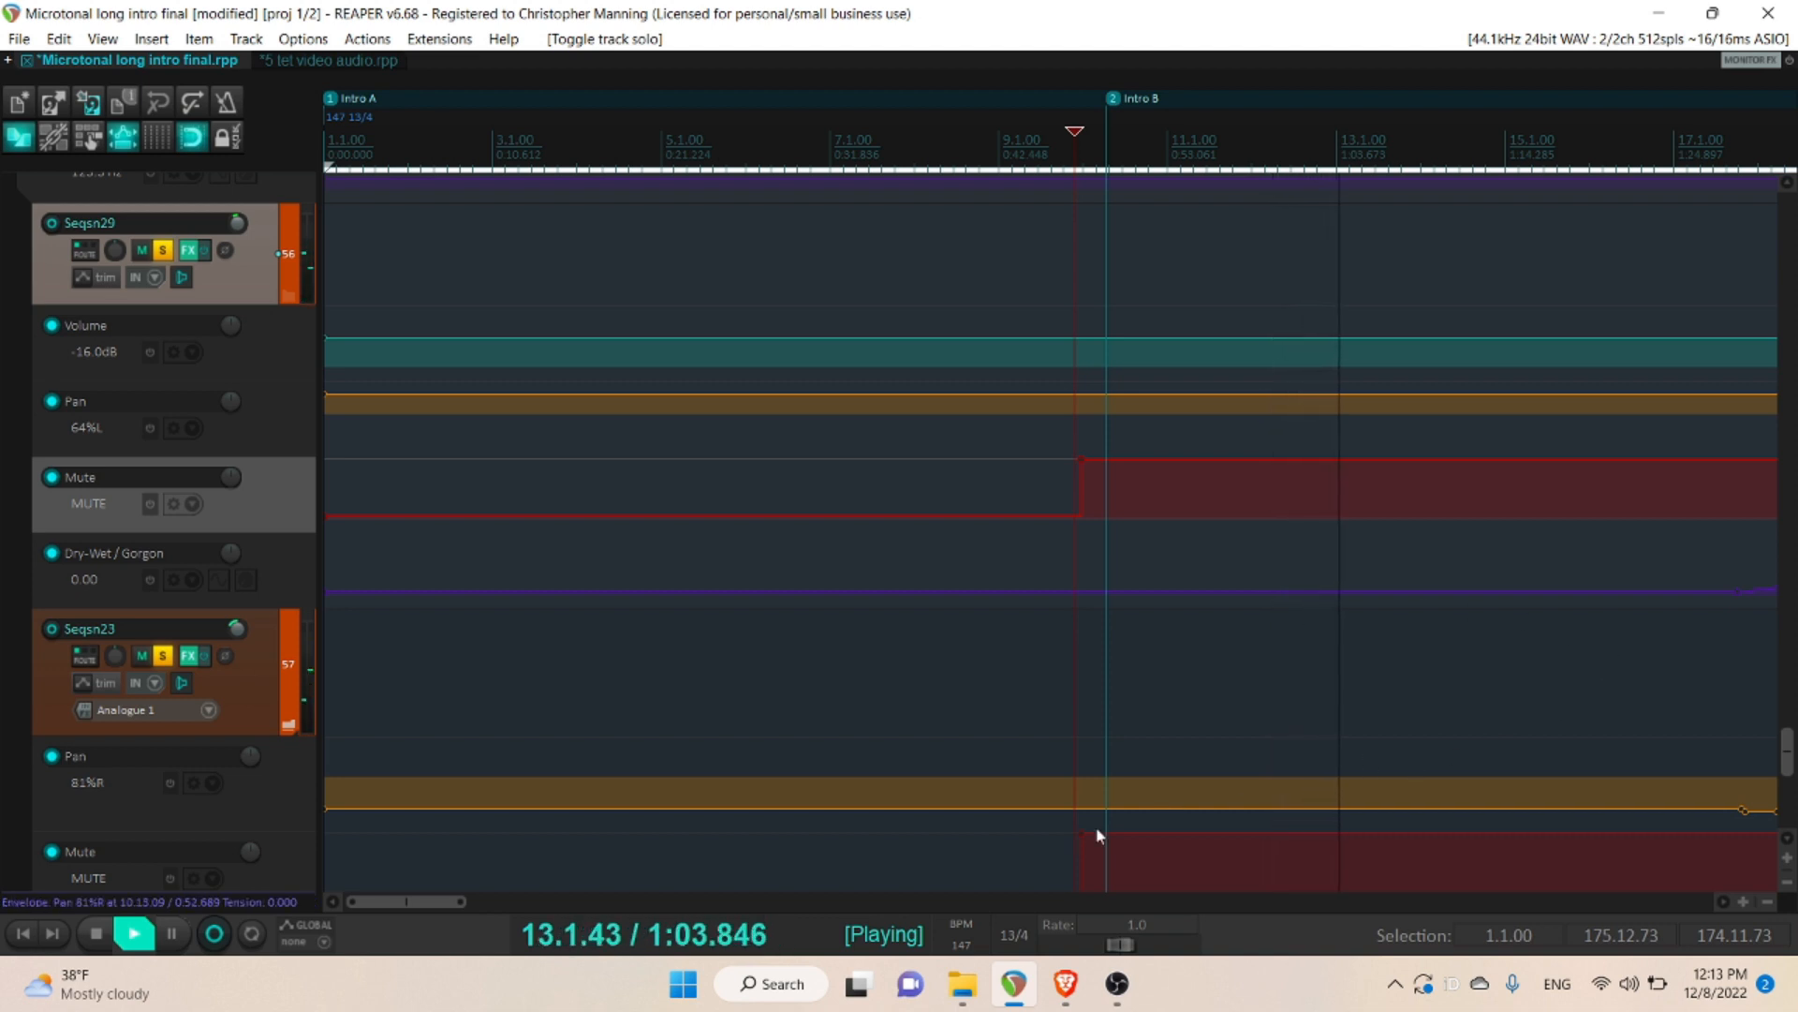
left_click_drag(443, 900, 516, 901)
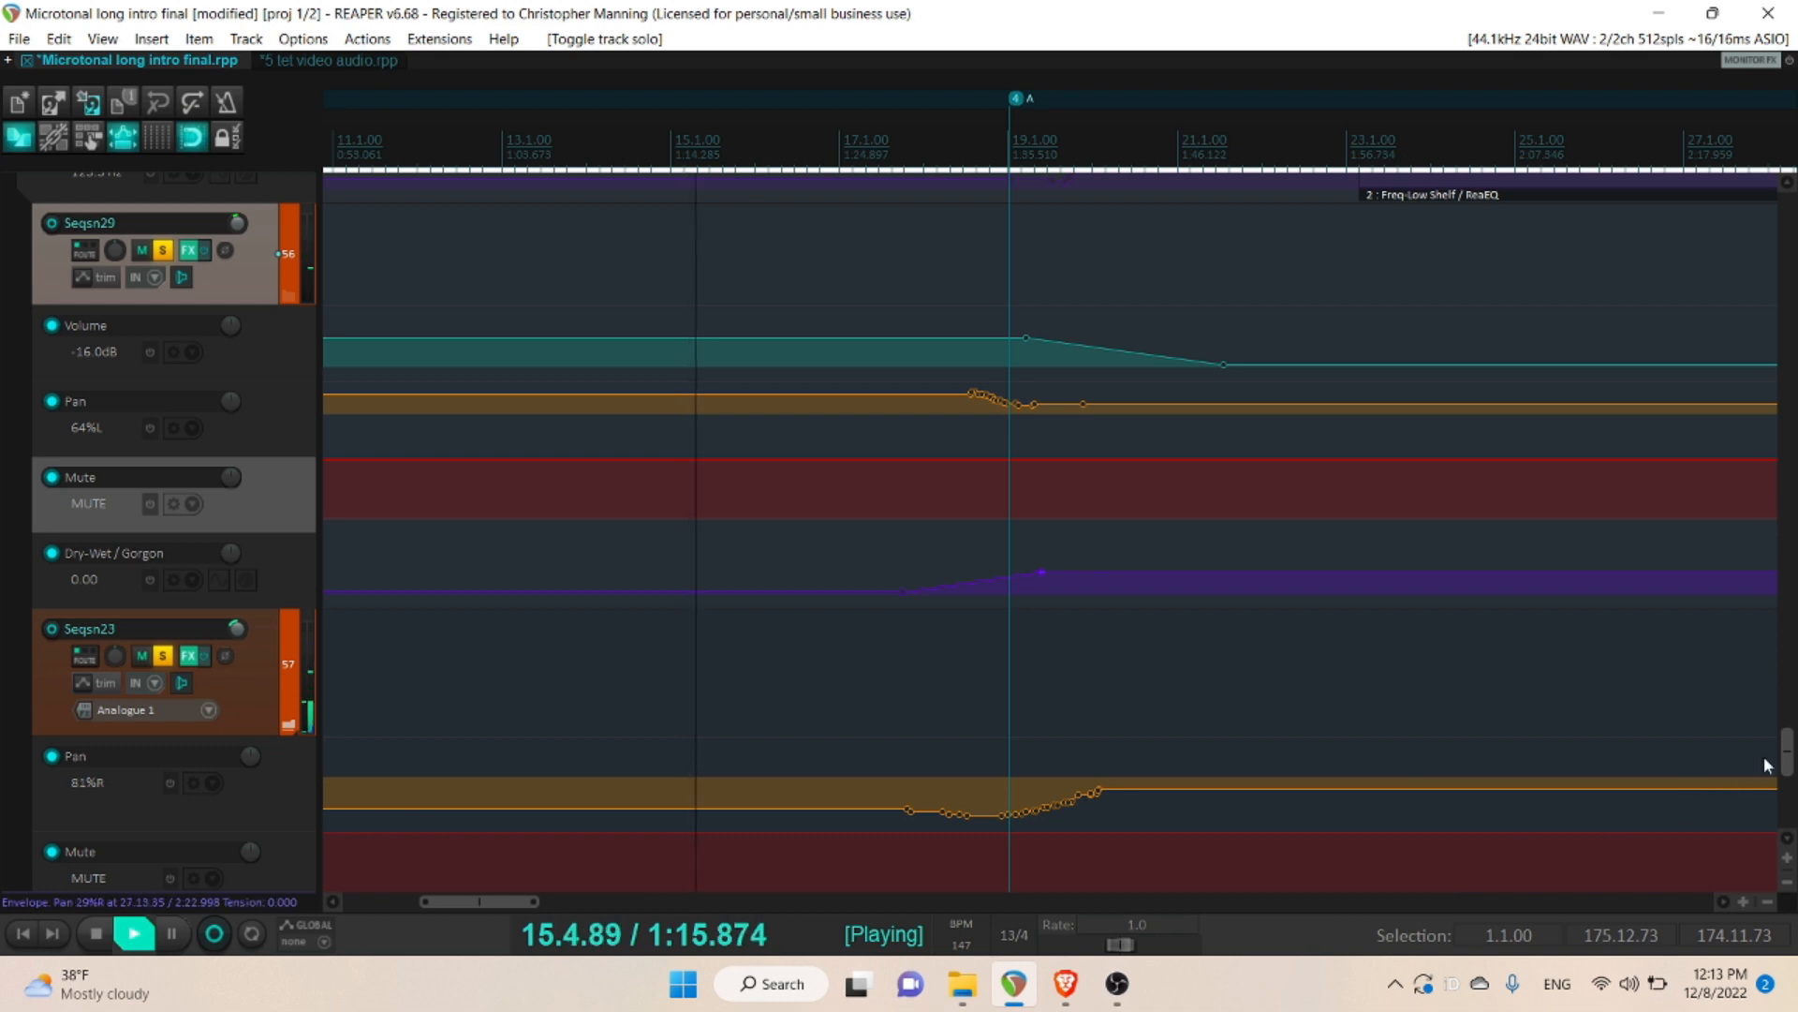
mouse_move(1785, 763)
left_mouse_down()
mouse_move(1785, 783)
mouse_move(1786, 740)
mouse_move(1789, 763)
left_mouse_up()
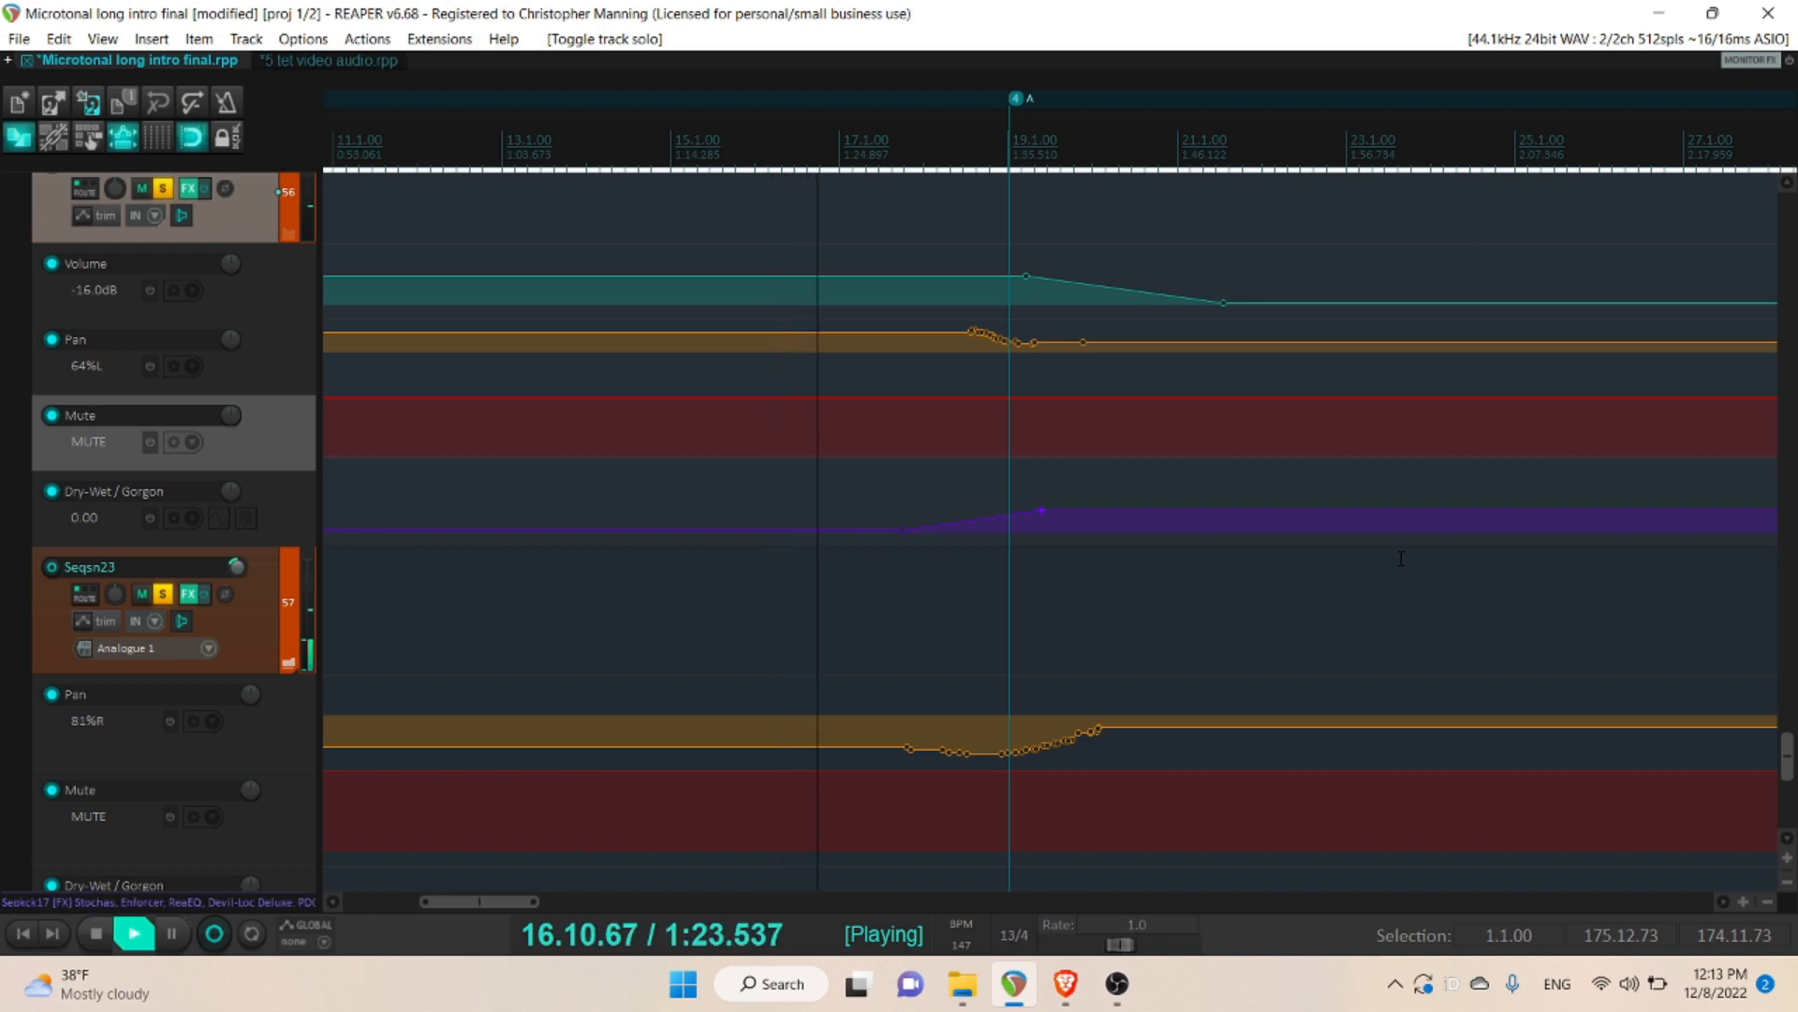
key("space")
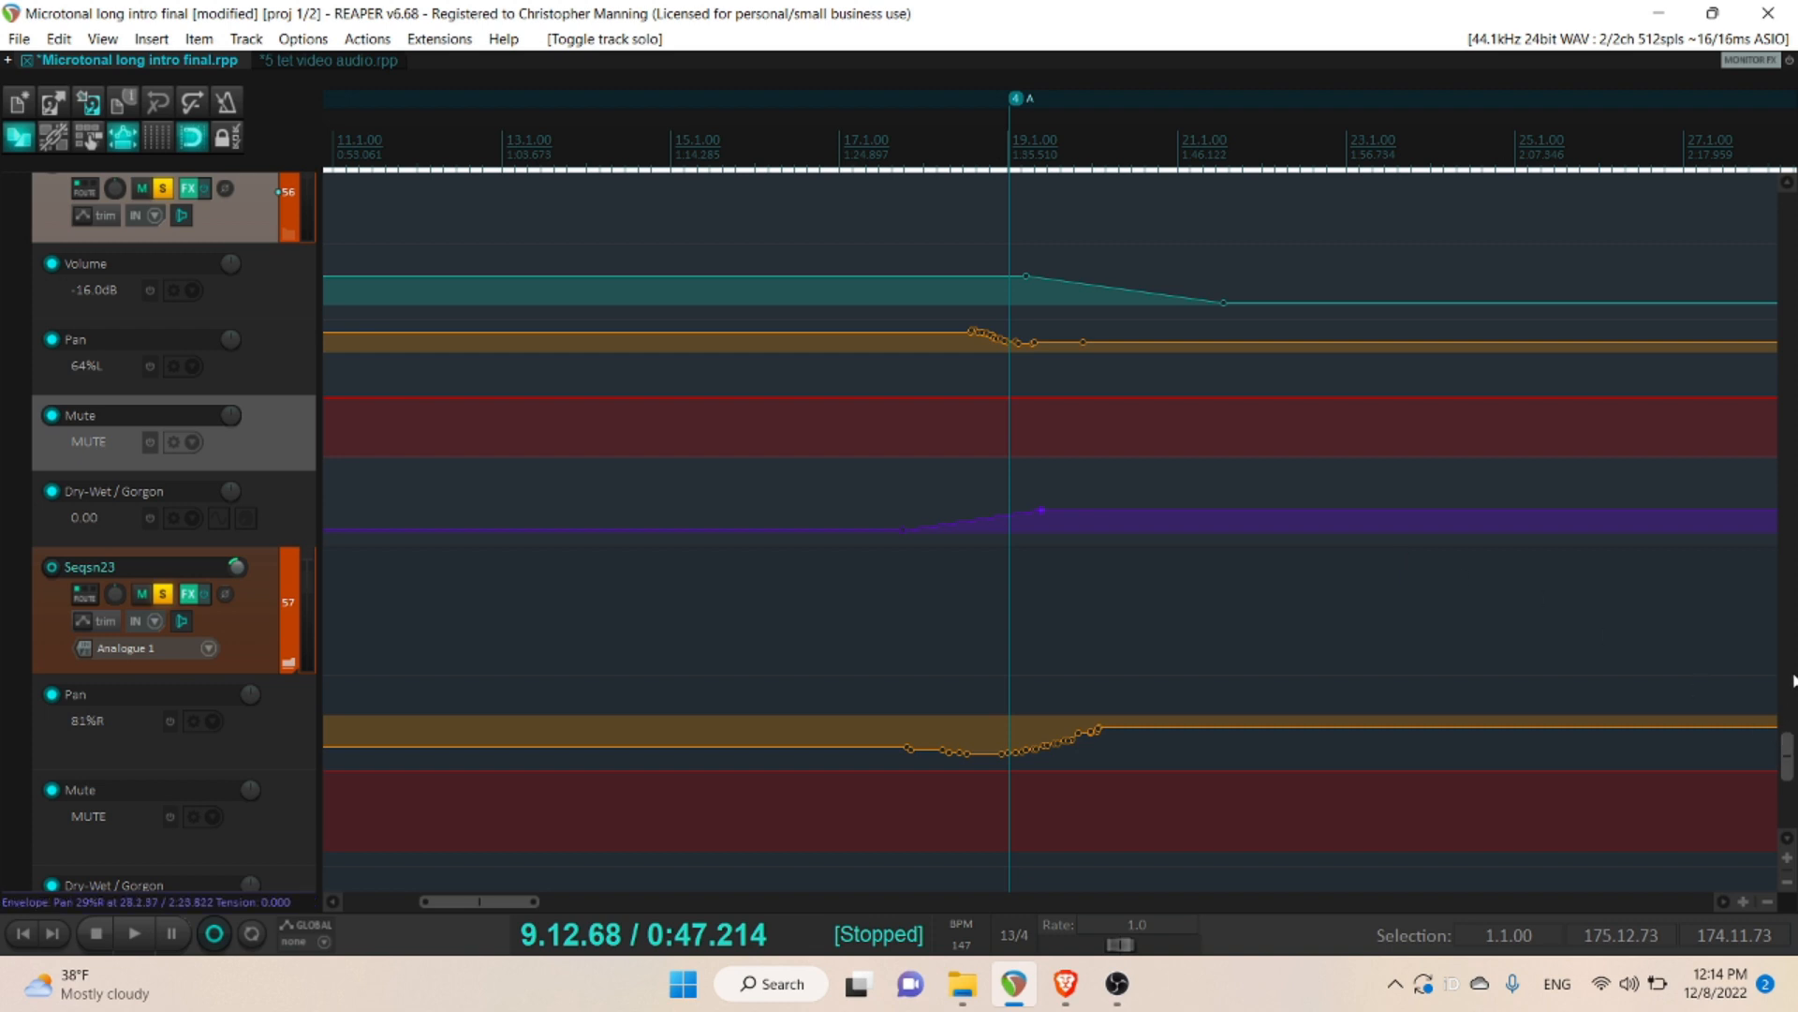
- Compare Poly and Mono probability modes in Seqkck17's Stochas sequencer, leaving it on Mono and closing the effects chain
left_click_drag(1789, 749, 1789, 628)
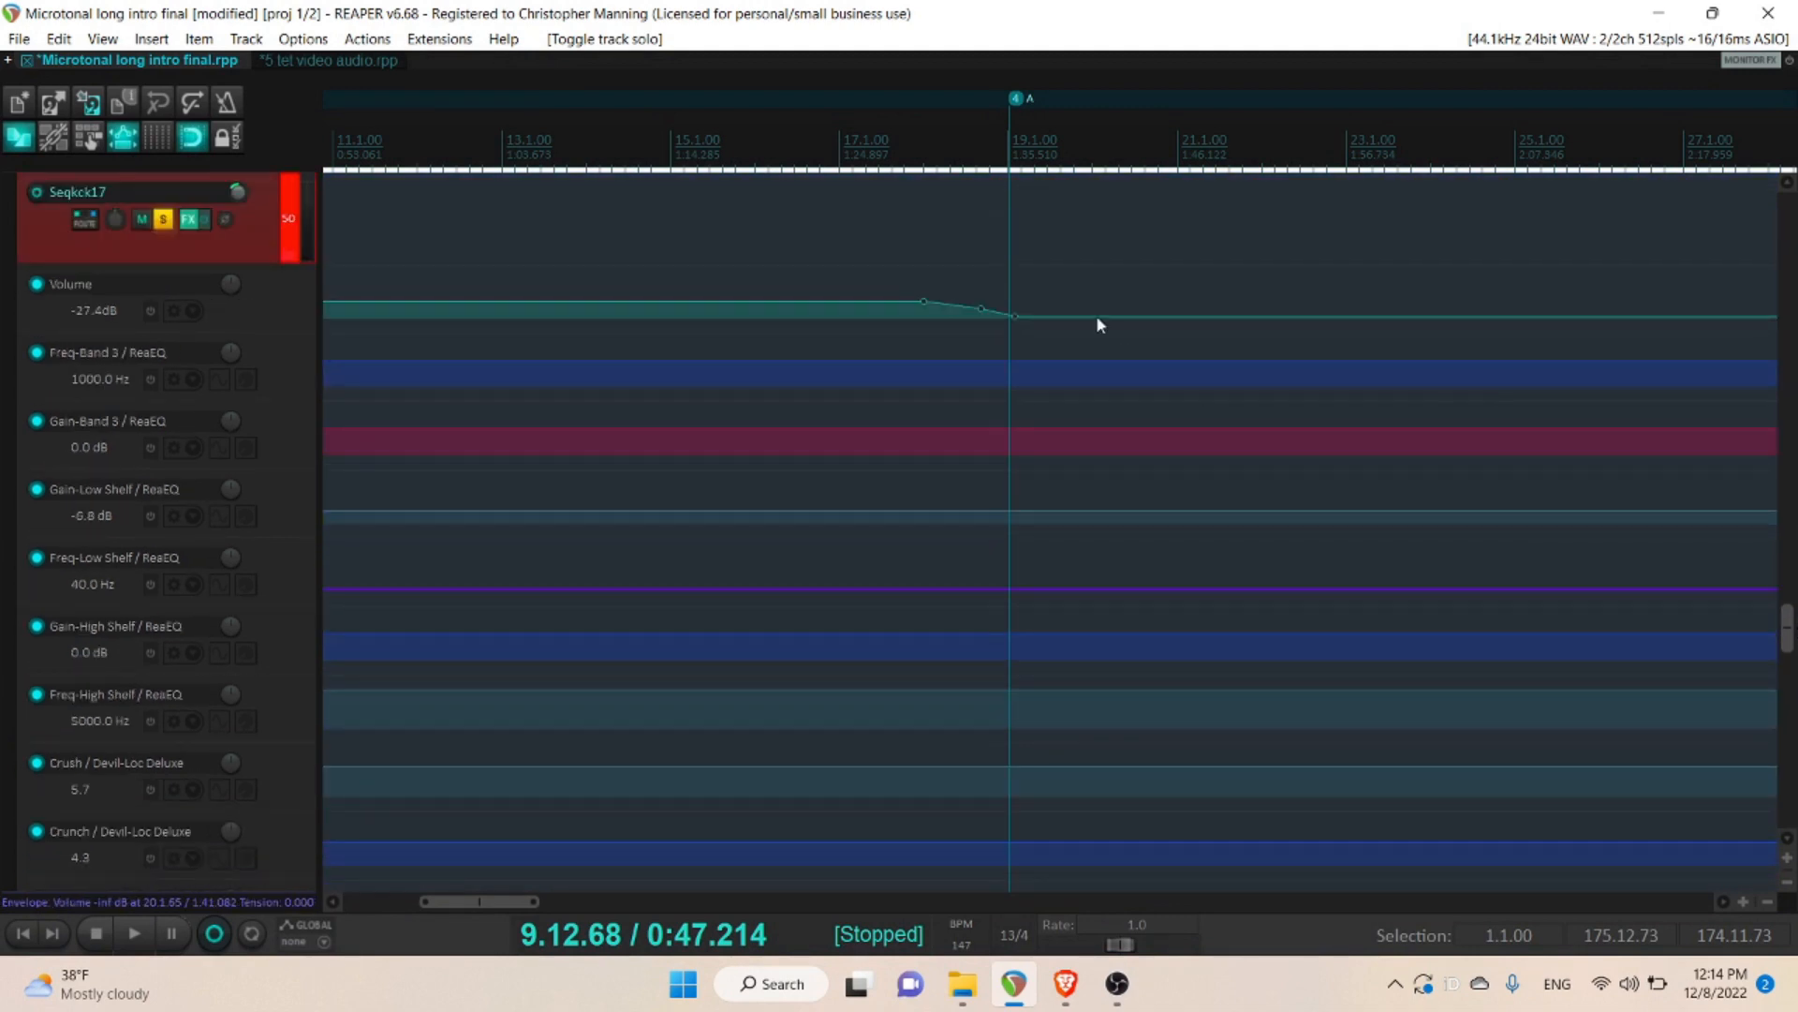
left_click(189, 221)
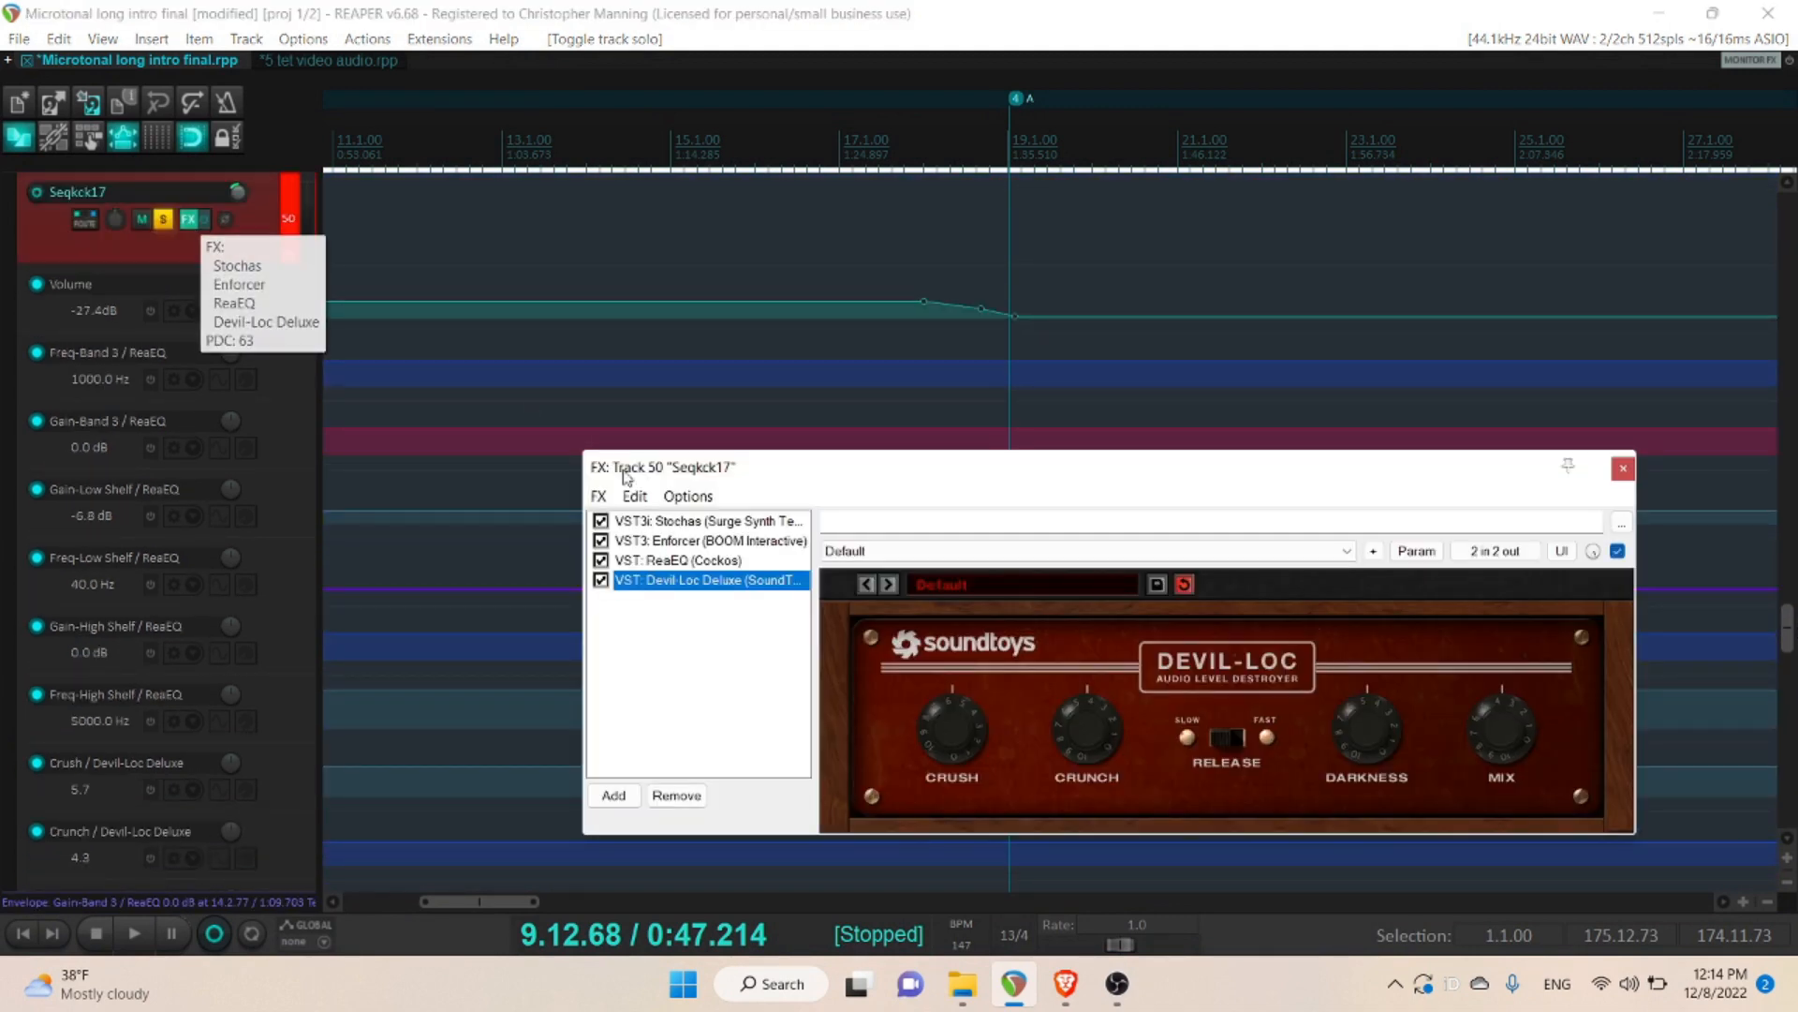
left_click(693, 523)
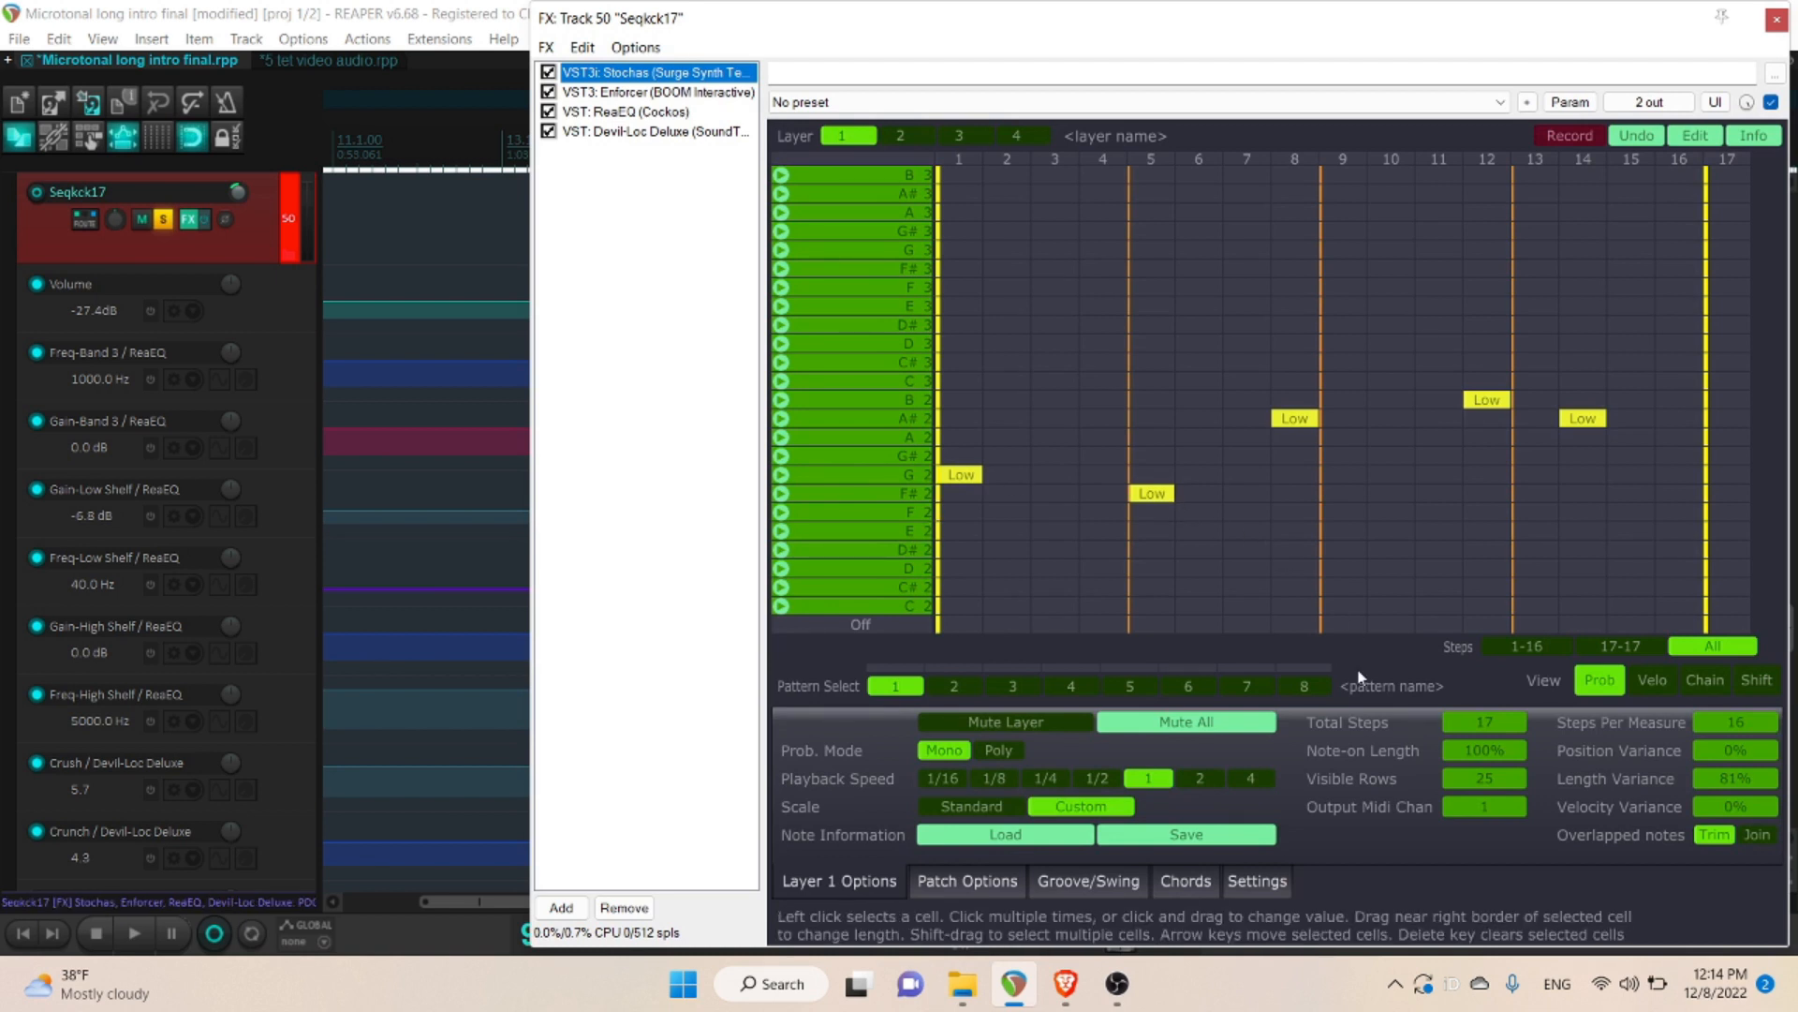
left_click(1000, 750)
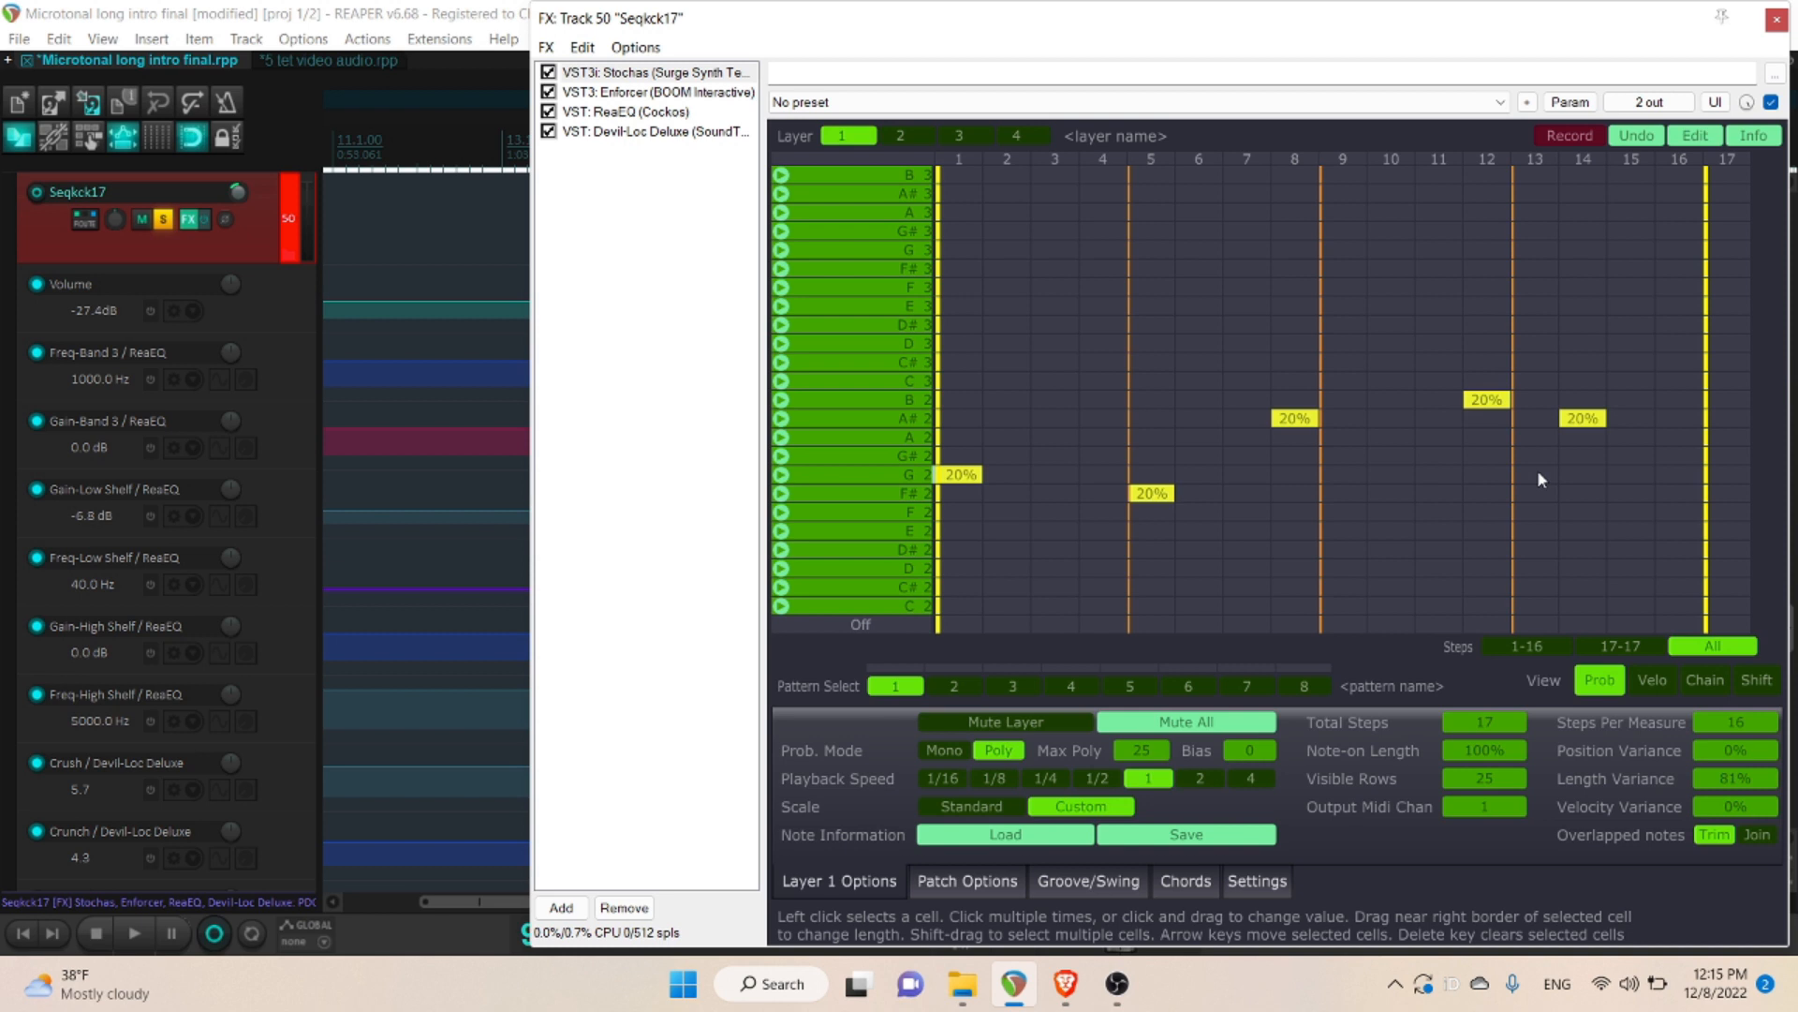
left_click(940, 749)
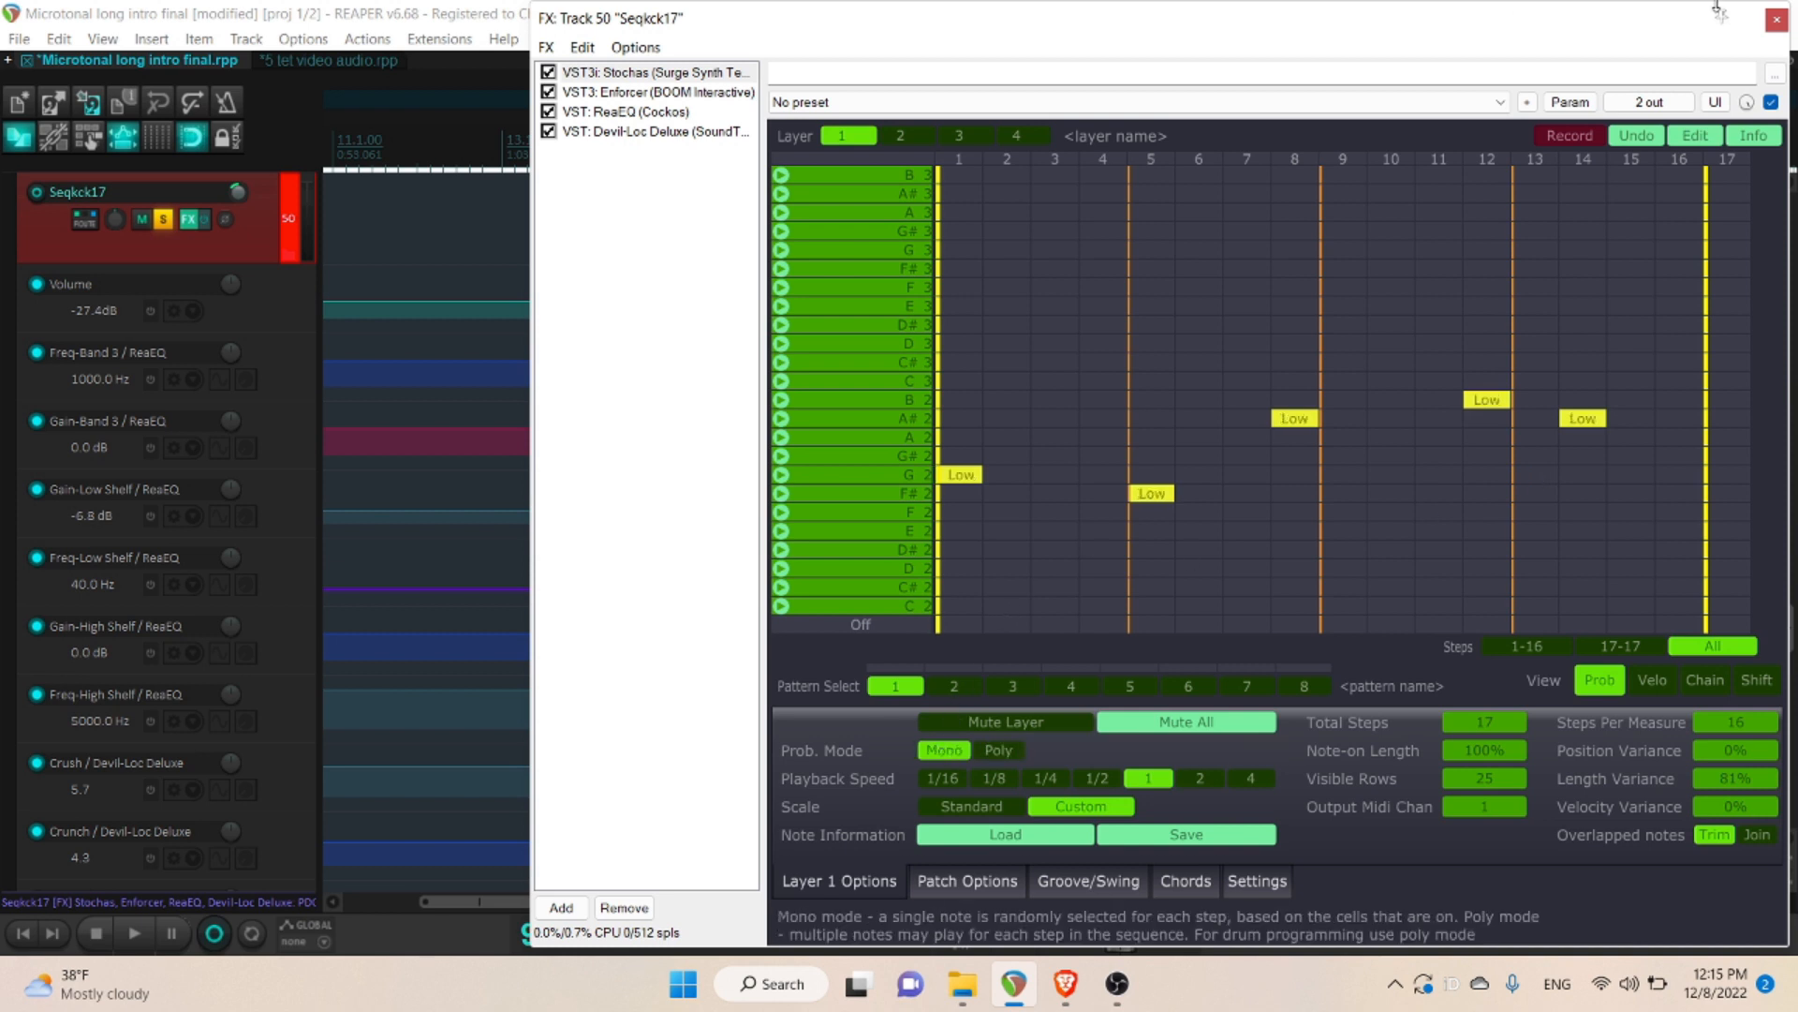
left_click(1775, 29)
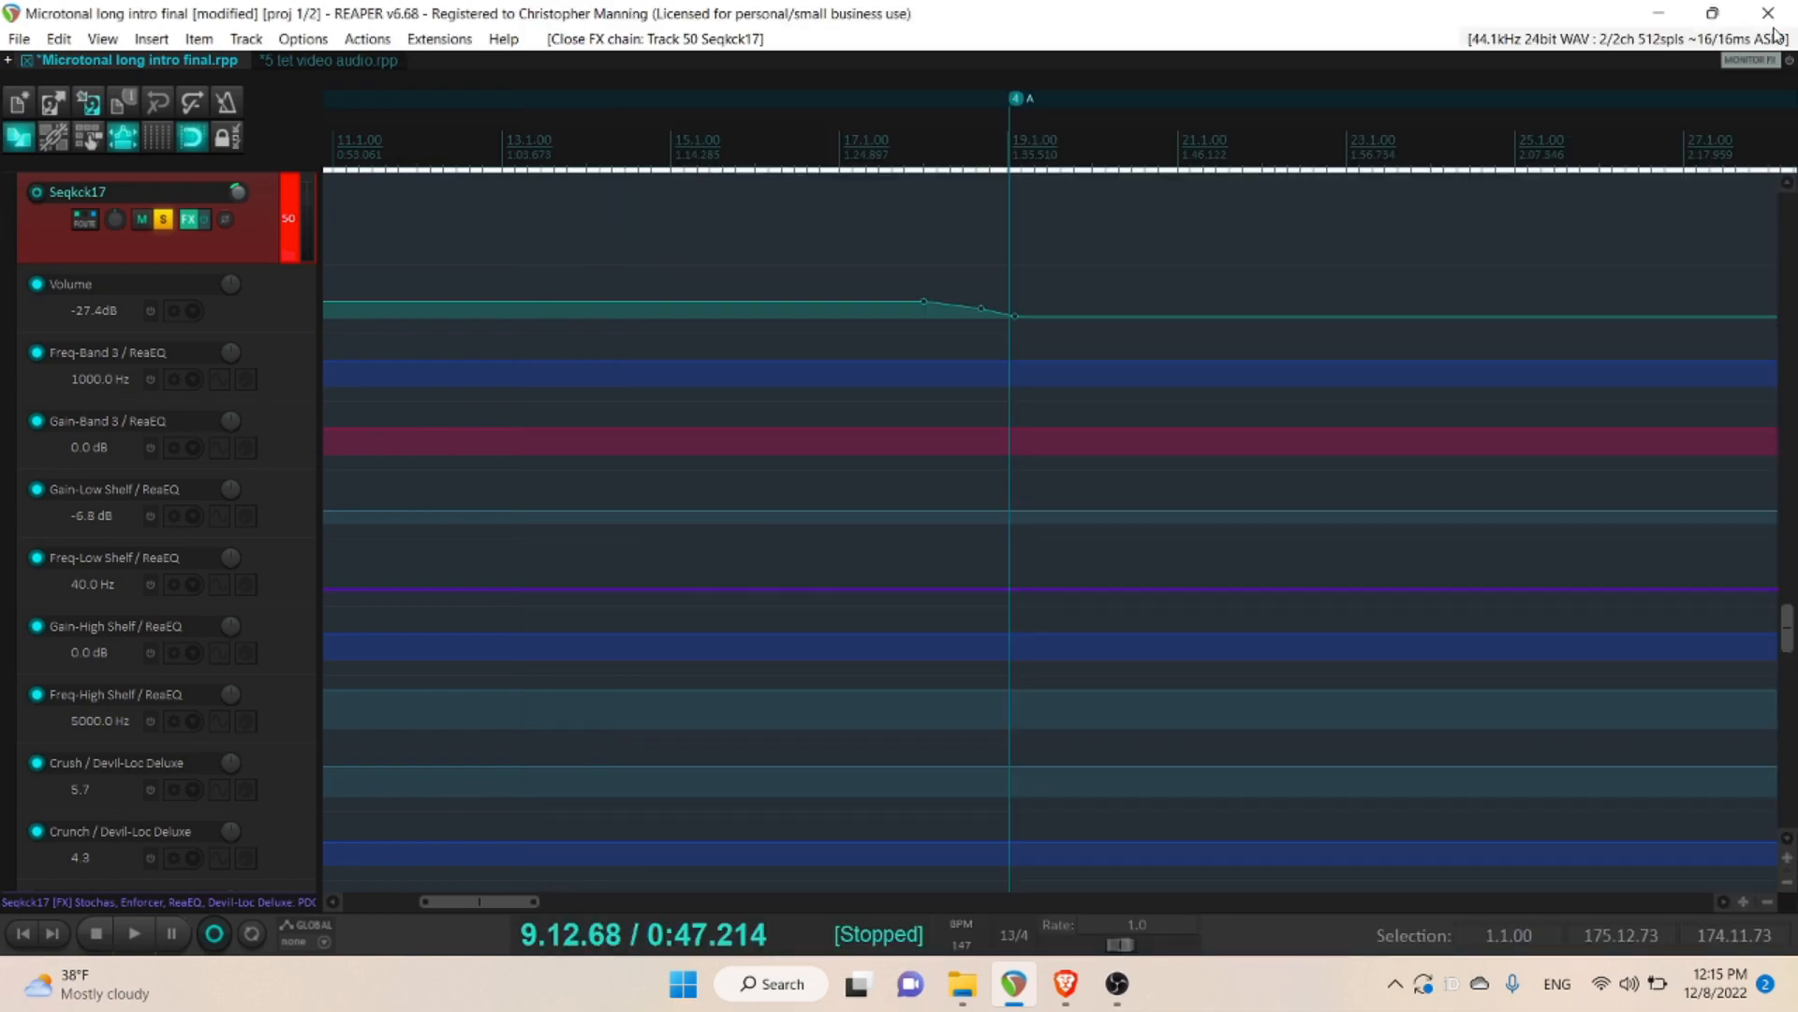